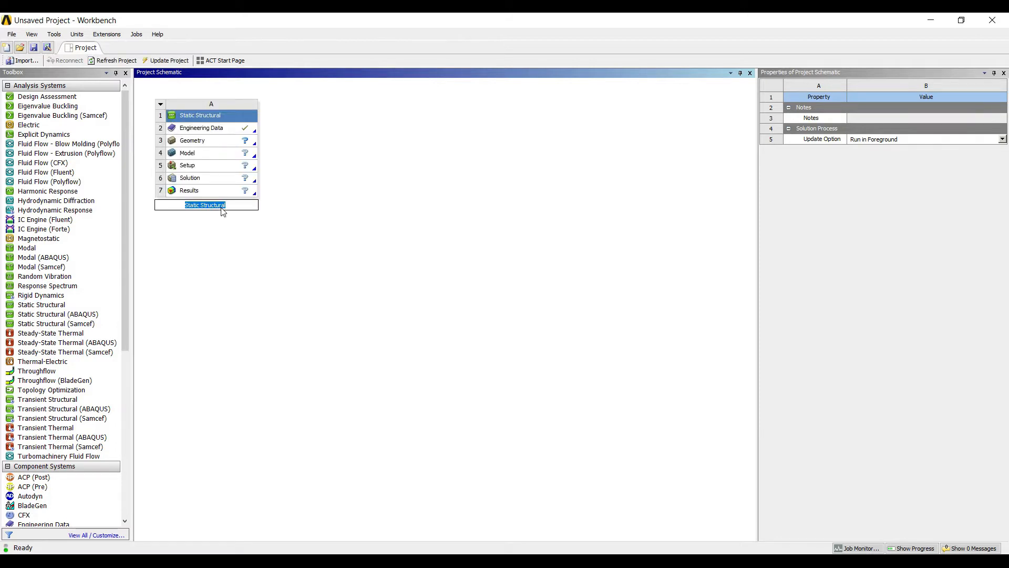
# Rename the Static Structural analysis system as RC Beam
pyautogui.write('RC Beam')
pyautogui.press('Return')
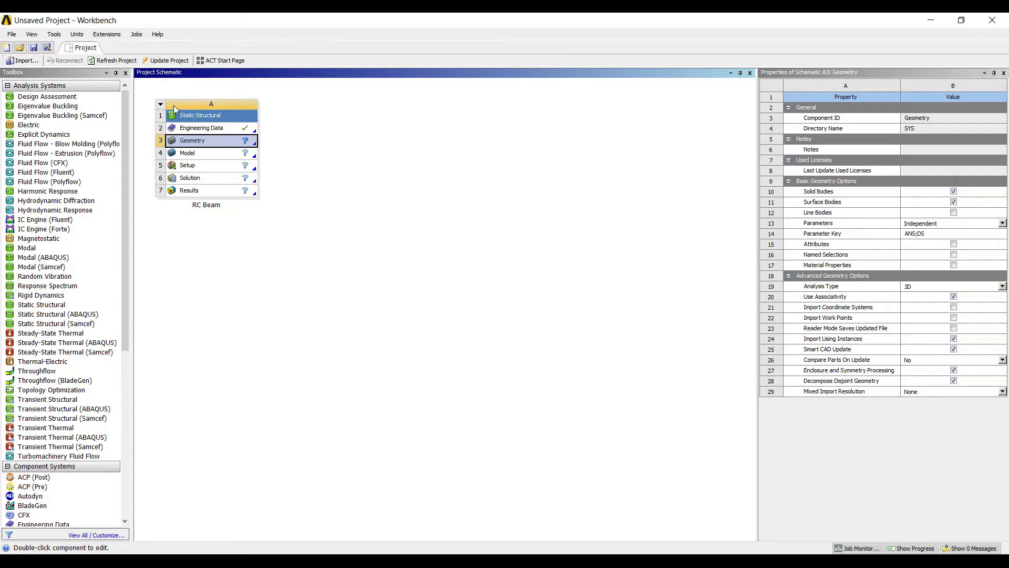
# Add Concrete from the General Materials source to the system's engineering data and return to the project schematic
pyautogui.doubleClick(201, 128)
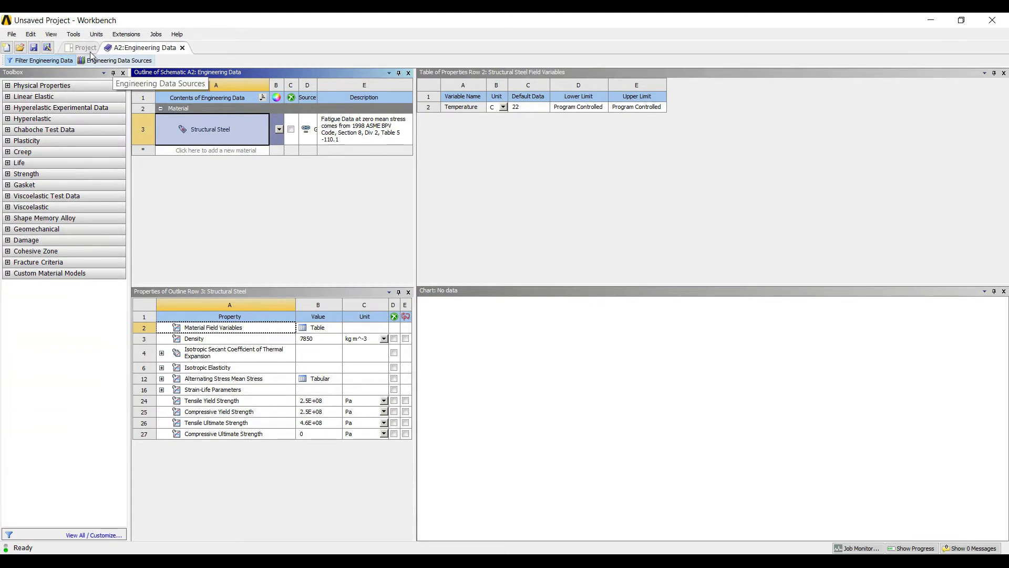
pyautogui.click(117, 60)
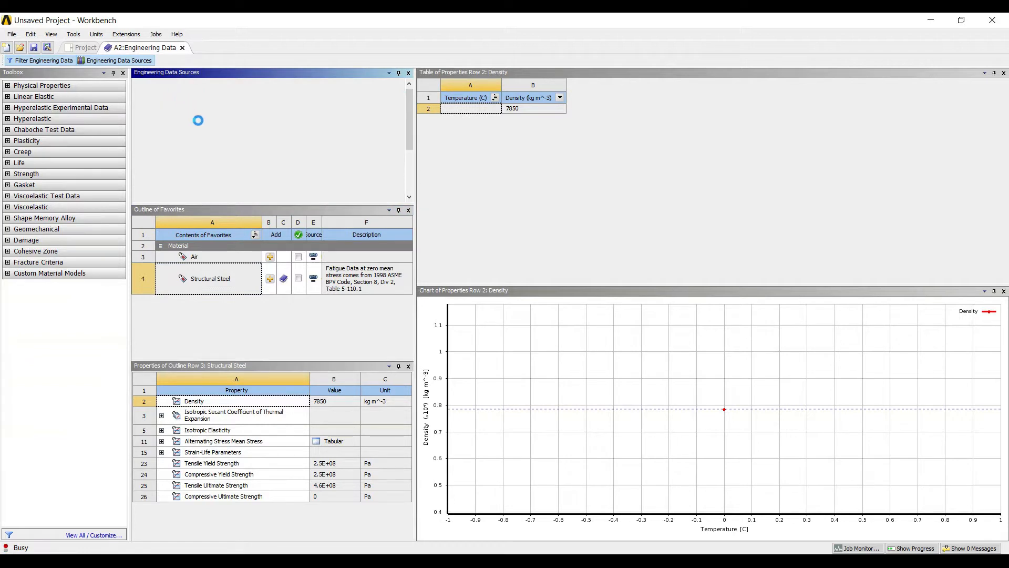
pyautogui.click(199, 125)
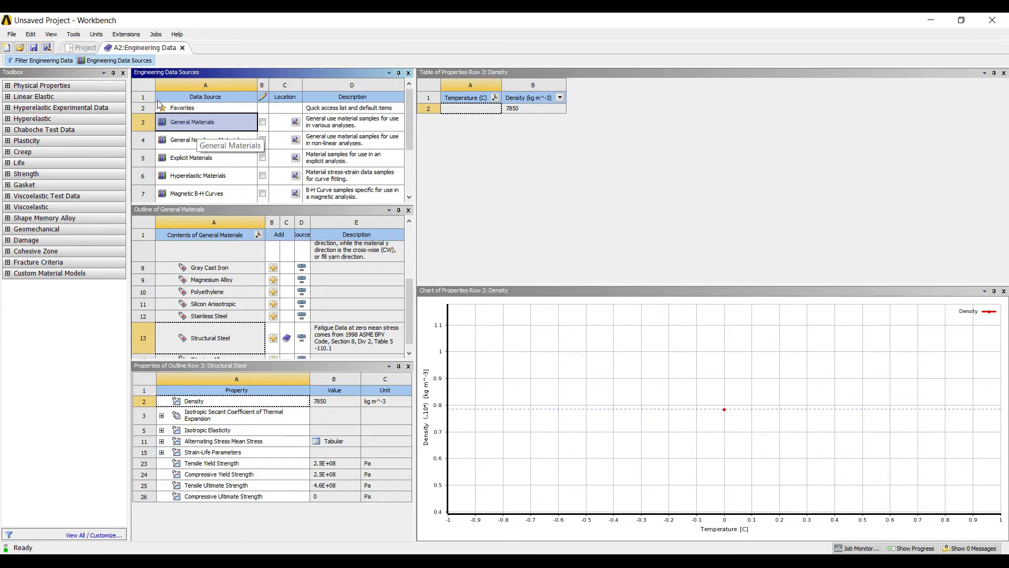
pyautogui.scroll(3, 180, 239)
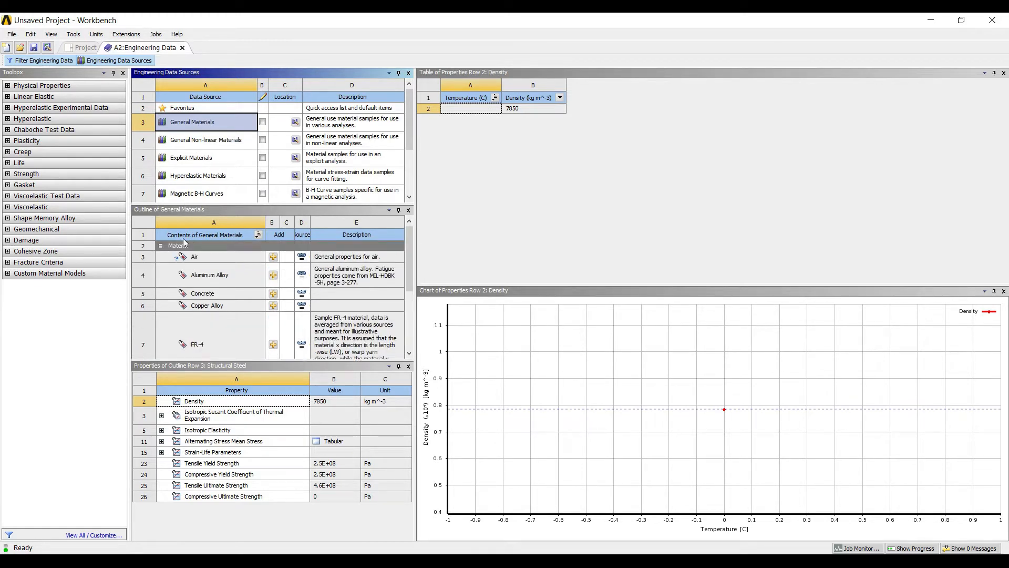
pyautogui.click(185, 257)
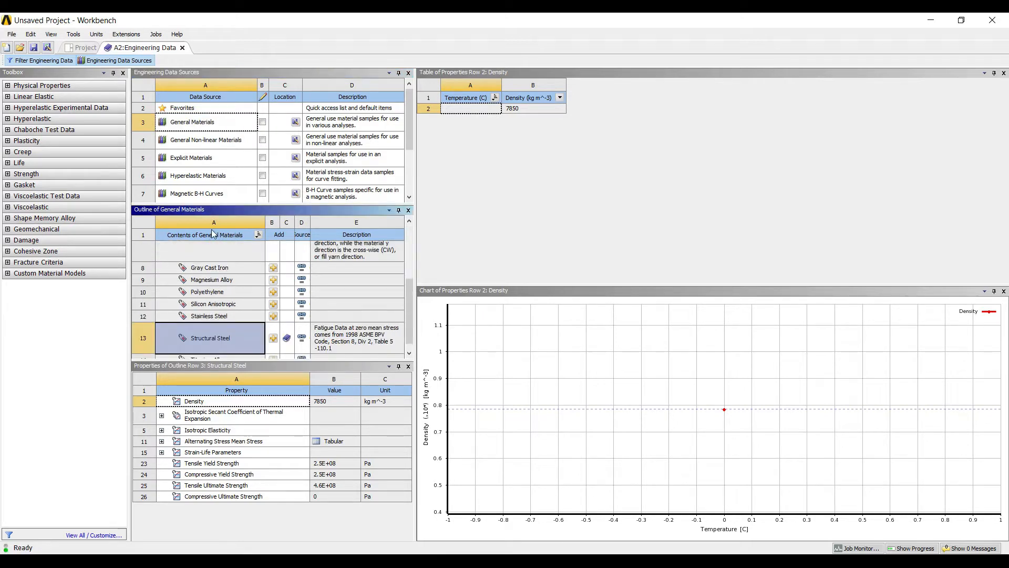
pyautogui.scroll(5, 205, 238)
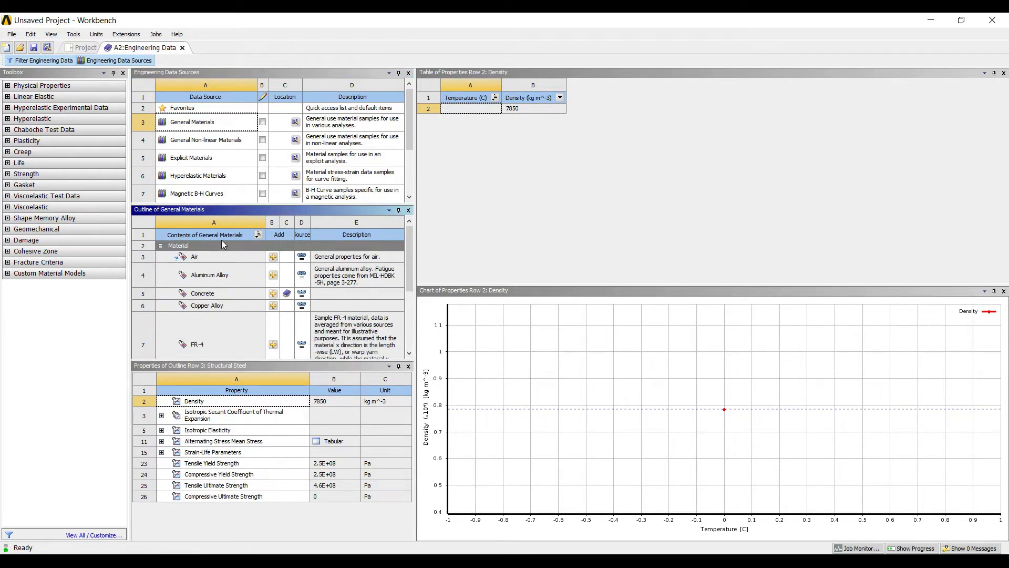
pyautogui.scroll(-5, 184, 249)
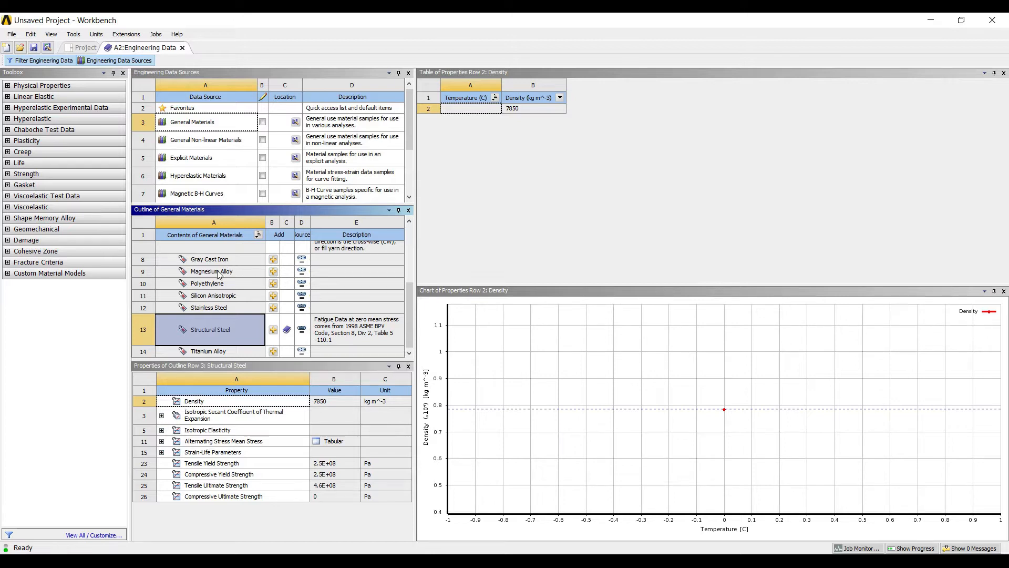
pyautogui.click(69, 46)
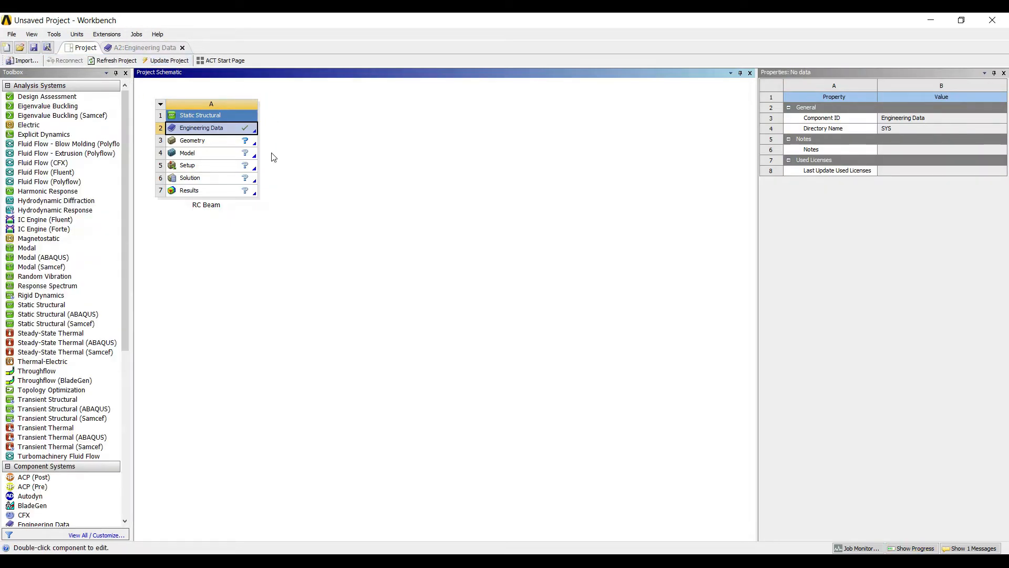
# Create a new DesignModeler geometry for the RC Beam system and set its length unit to millimetres
pyautogui.press('Down')
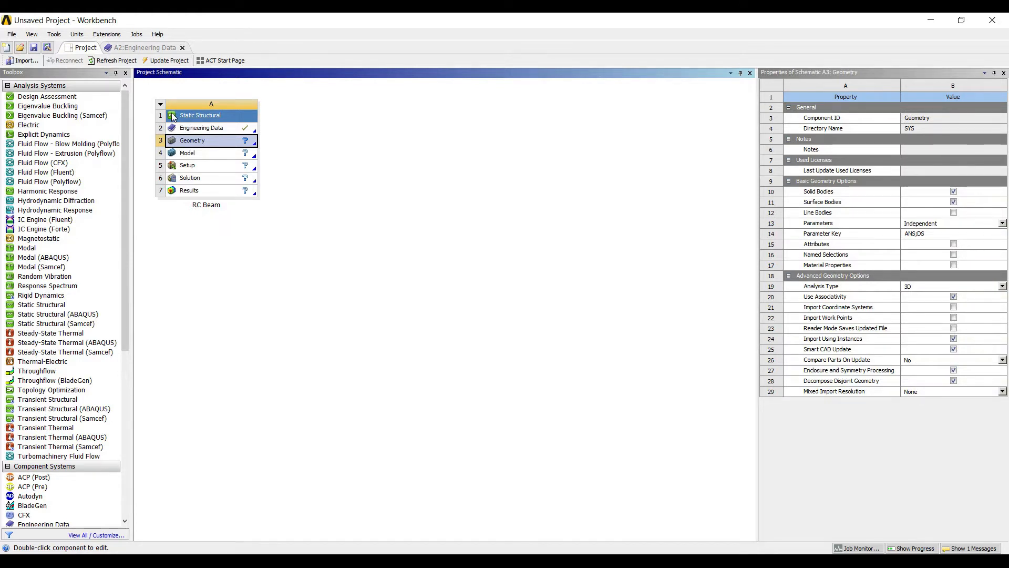
pyautogui.rightClick(213, 139)
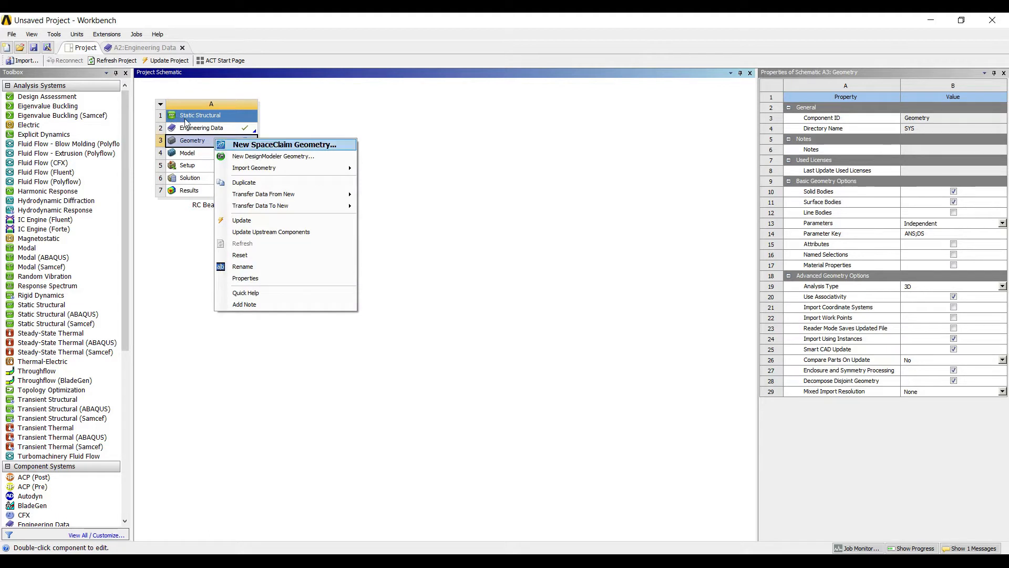
pyautogui.click(268, 156)
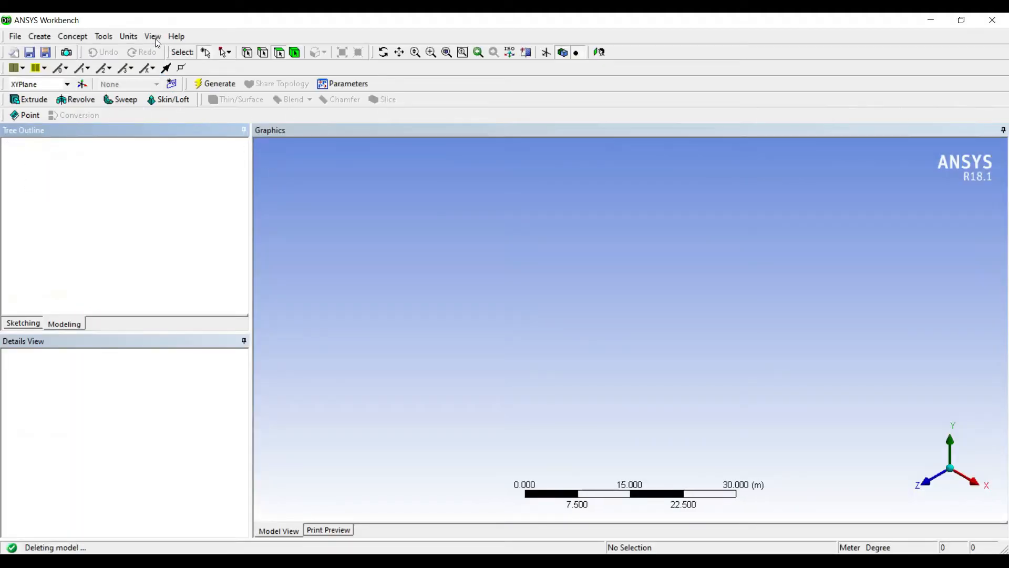
pyautogui.click(128, 36)
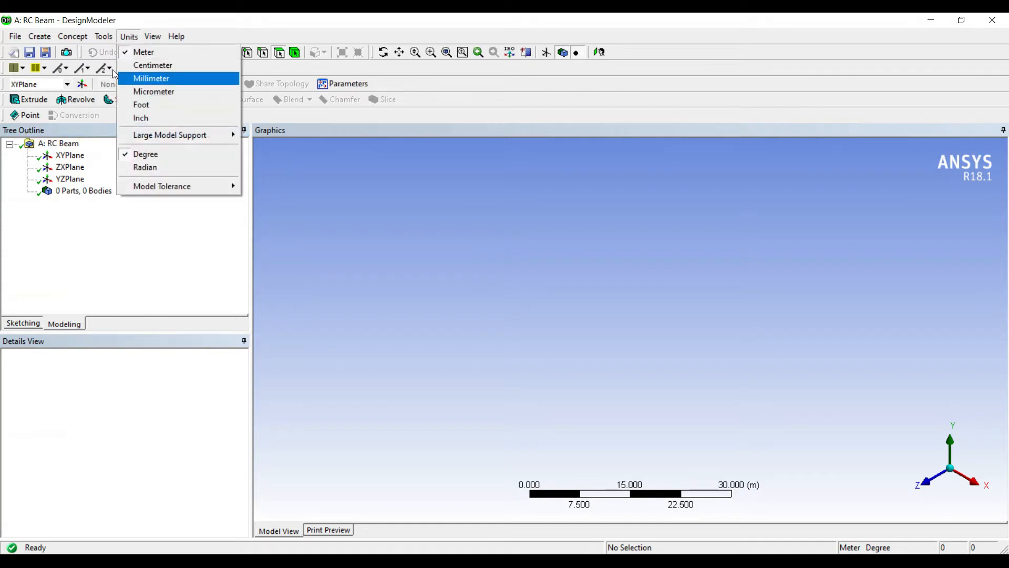
pyautogui.click(118, 77)
# Sketch a rectangle about 102 mm wide and 63 mm high around the origin on the XY plane
pyautogui.click(70, 155)
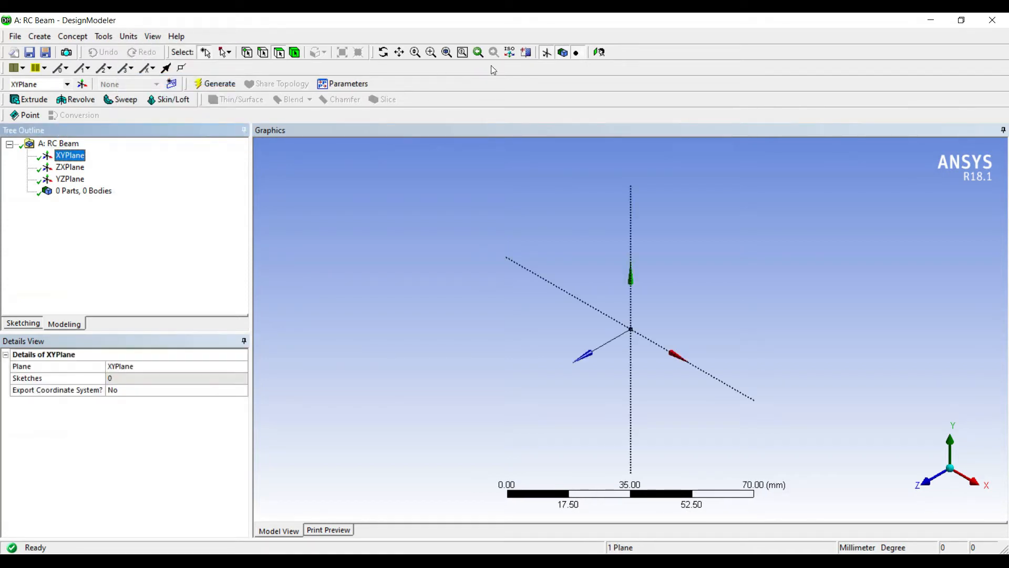
pyautogui.click(480, 51)
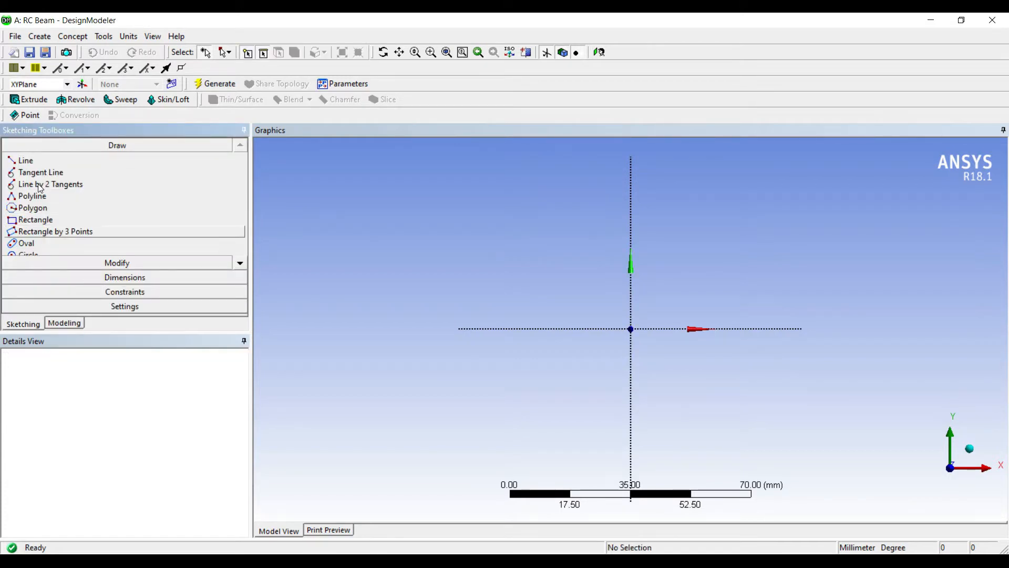
pyautogui.click(126, 220)
pyautogui.click(465, 224)
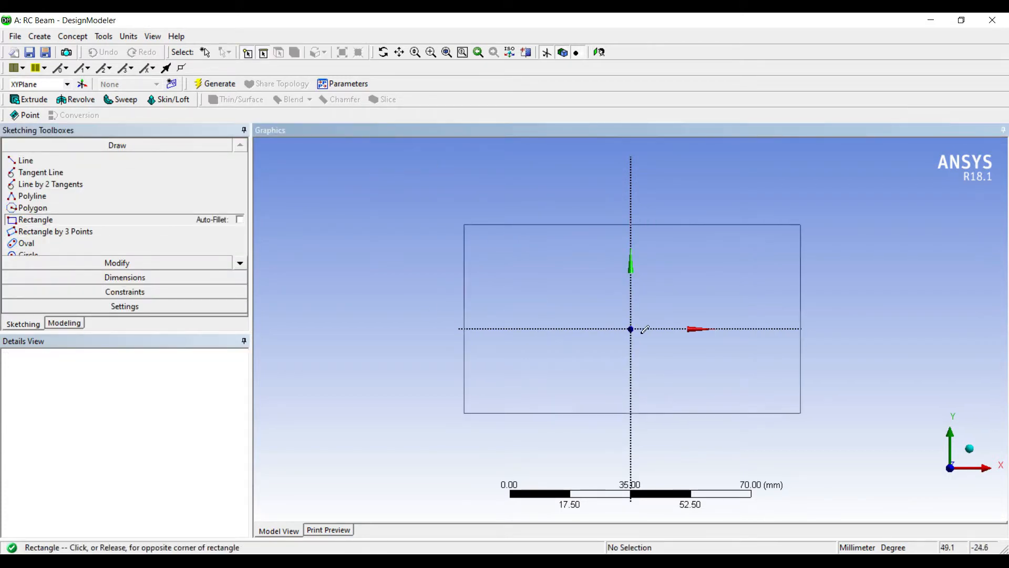
pyautogui.click(814, 442)
# Dimension the rectangle's width along its top edge and its height along its left edge
pyautogui.click(125, 277)
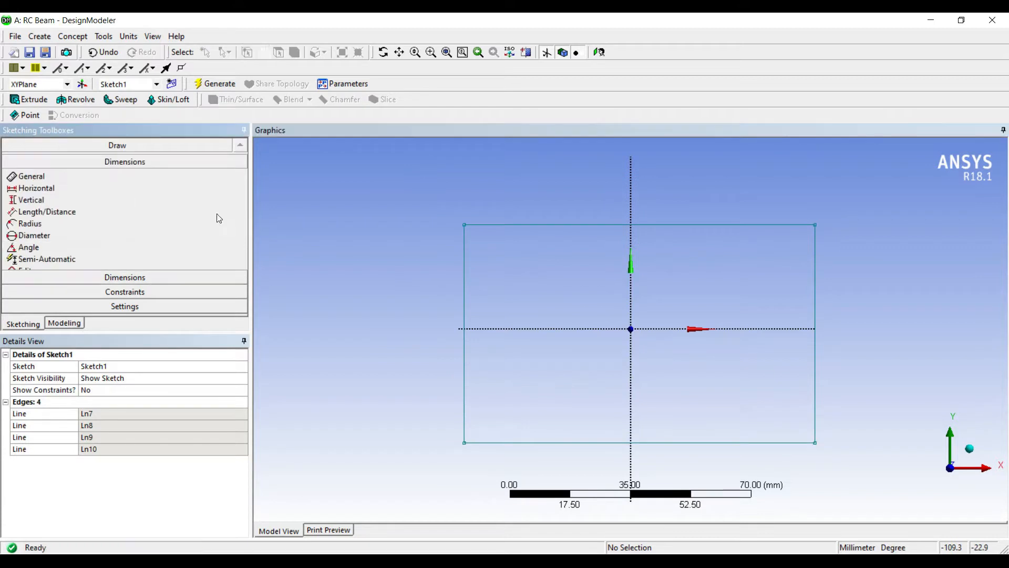
pyautogui.click(517, 224)
pyautogui.click(521, 188)
pyautogui.click(465, 283)
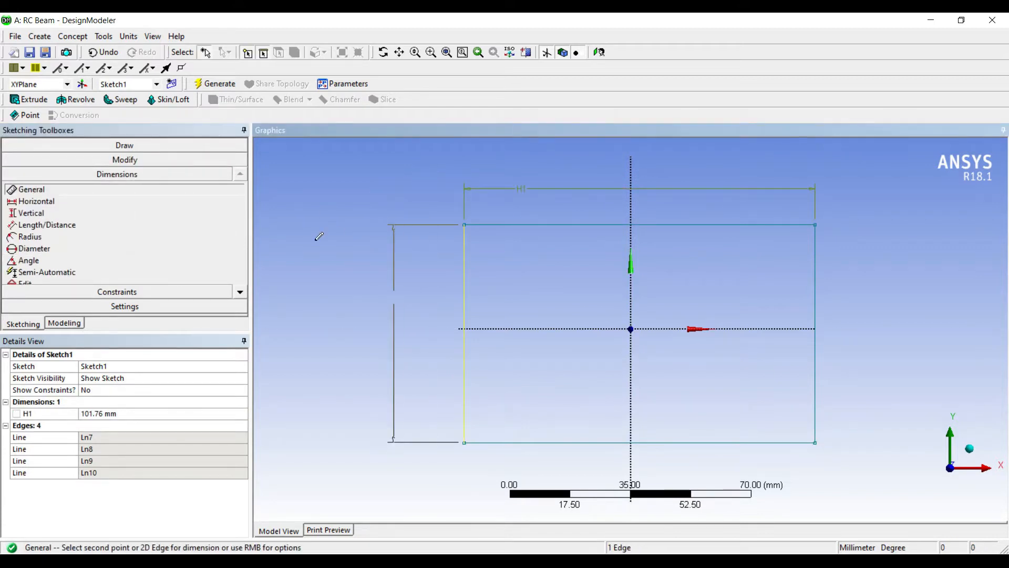
pyautogui.click(394, 297)
# Set both the rectangle's width and height to 510 mm
pyautogui.click(111, 413)
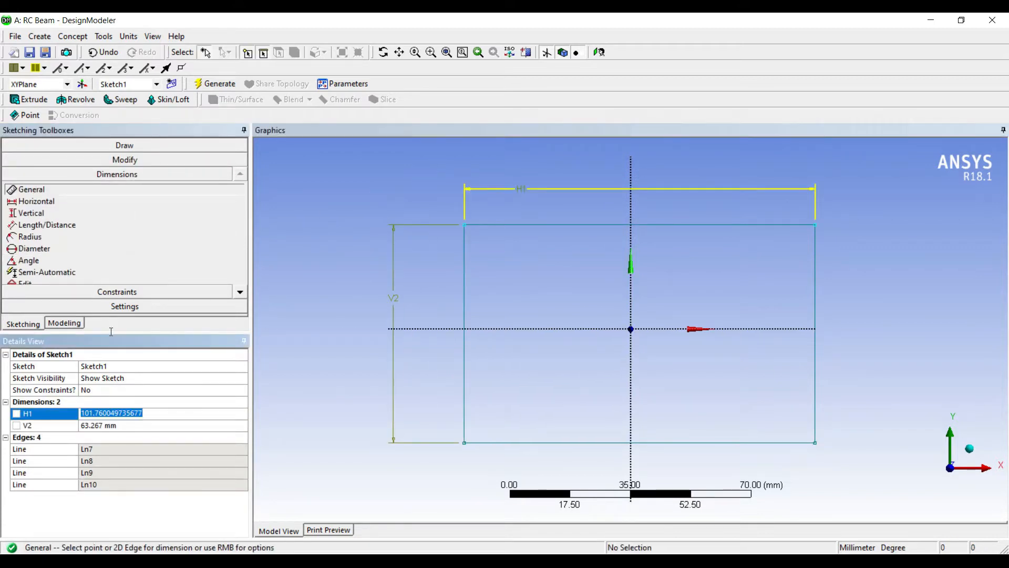
pyautogui.write('510')
pyautogui.press('Return')
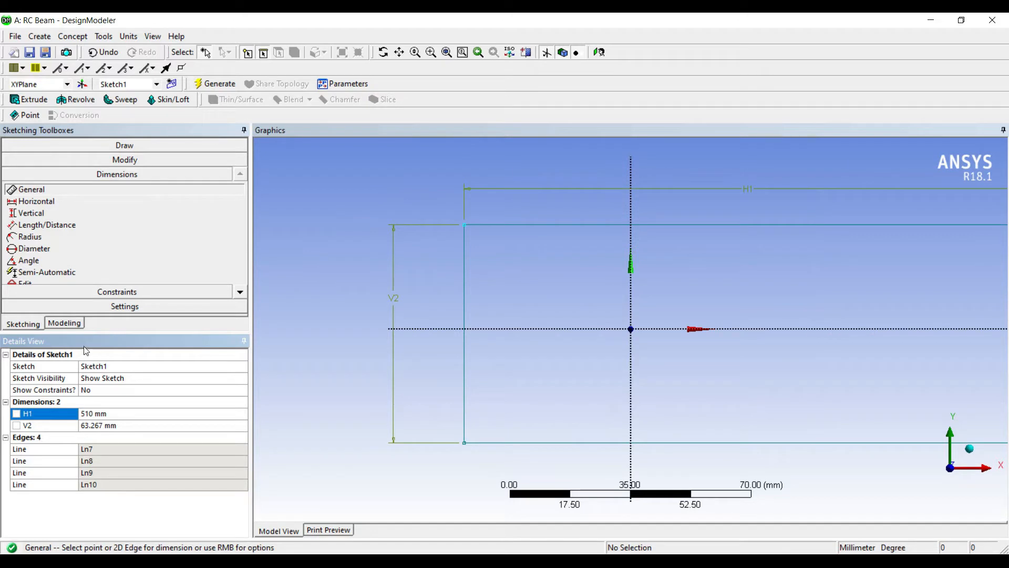
pyautogui.write('510')
pyautogui.press('Return')
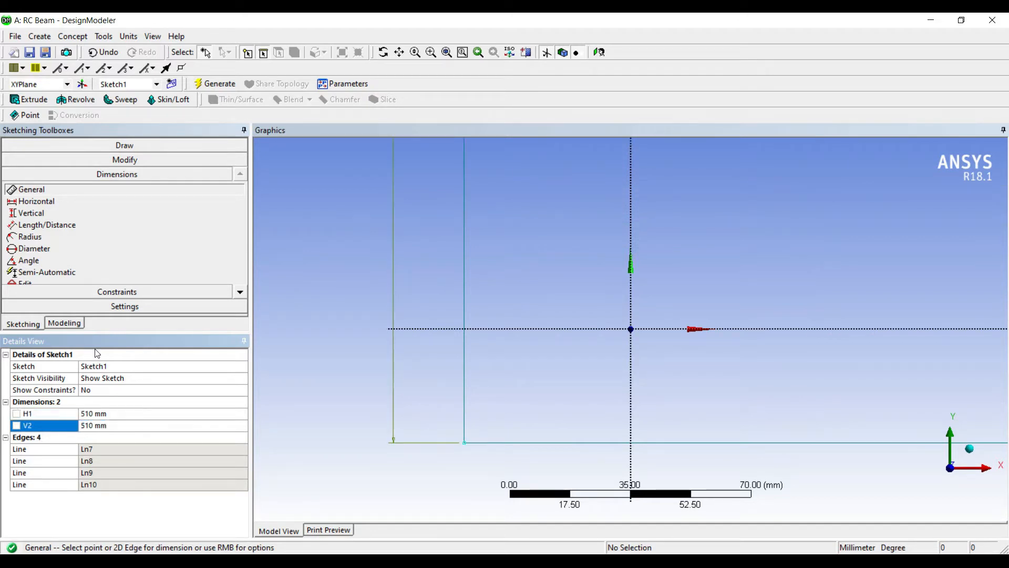
pyautogui.click(478, 52)
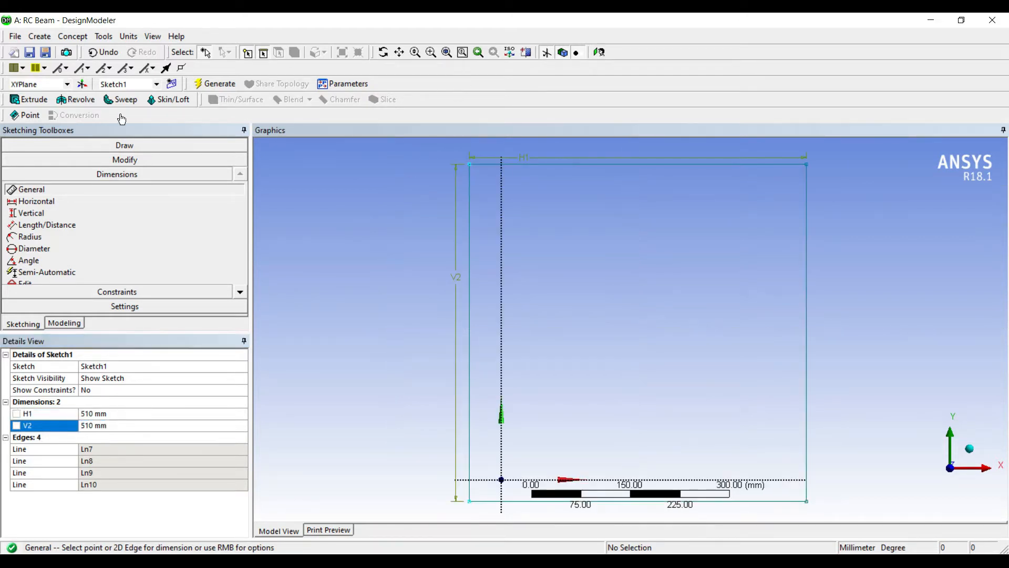
# Extrude the square sketch 50 mm with Add Material and generate the solid body
pyautogui.click(29, 100)
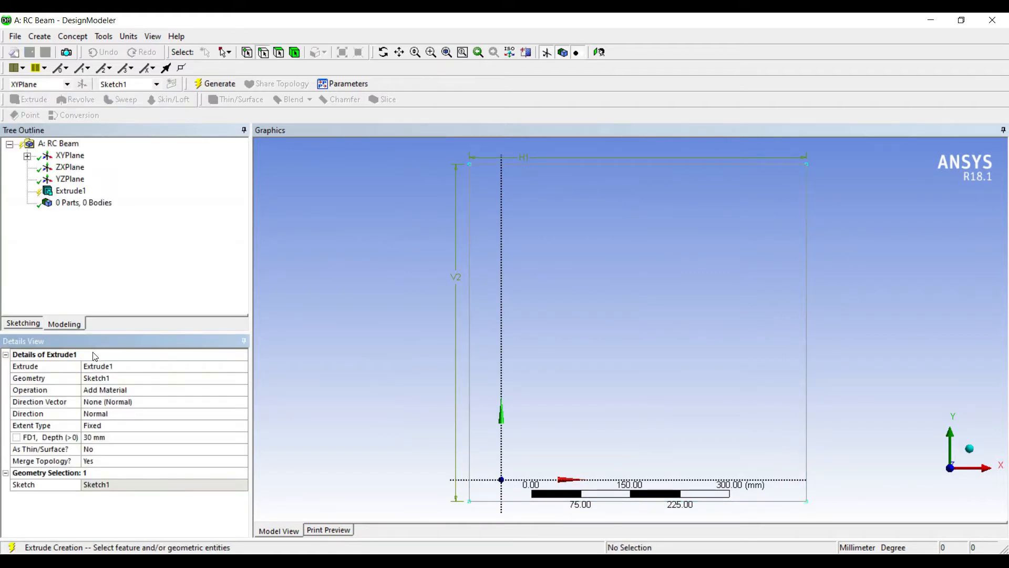
pyautogui.click(94, 437)
pyautogui.write('50')
pyautogui.press('Return')
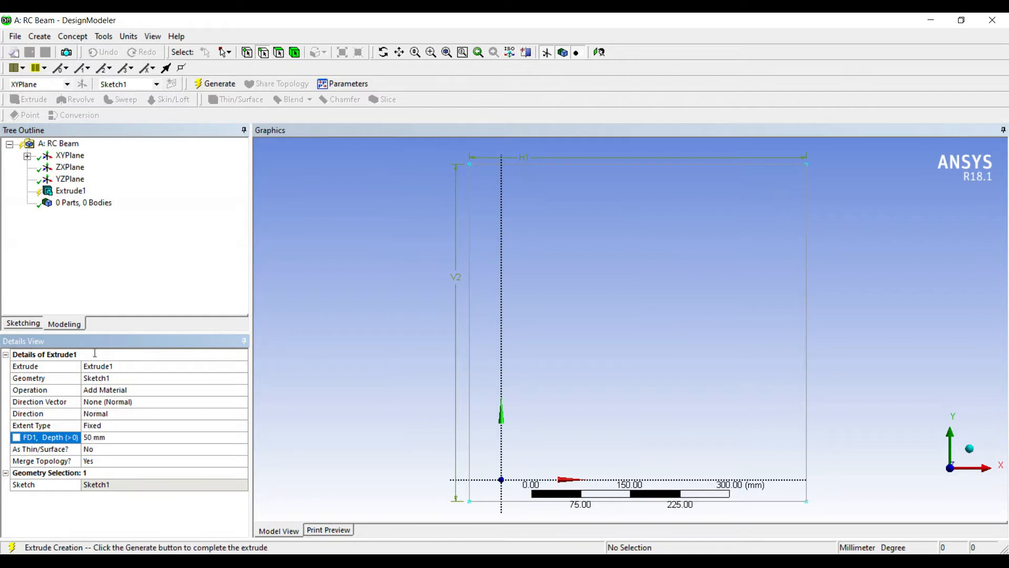
pyautogui.click(214, 84)
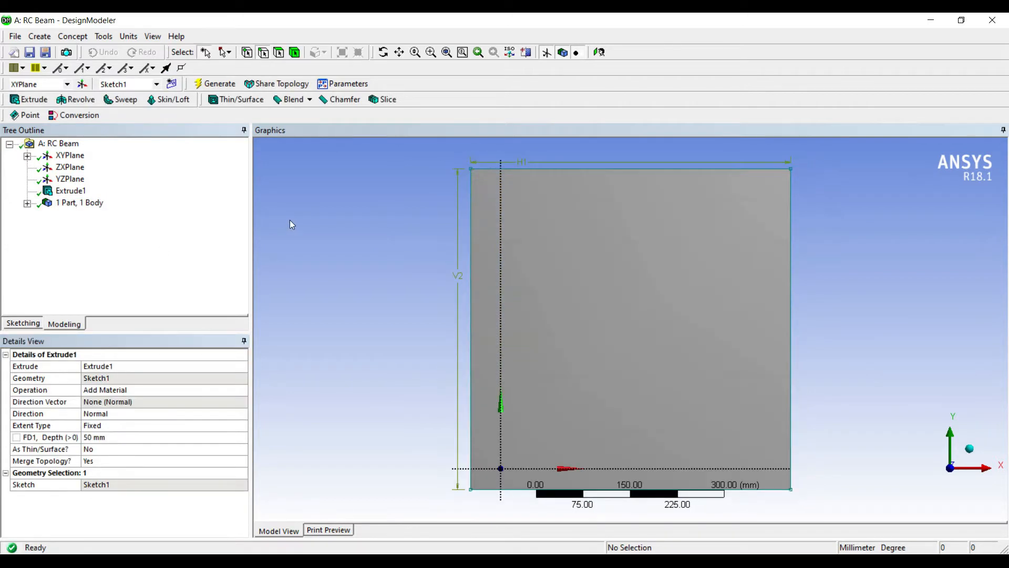
# Create a new plane from one of the large square faces of the extruded block
pyautogui.moveTo(493, 306); pyautogui.dragTo(518, 176, button='middle')
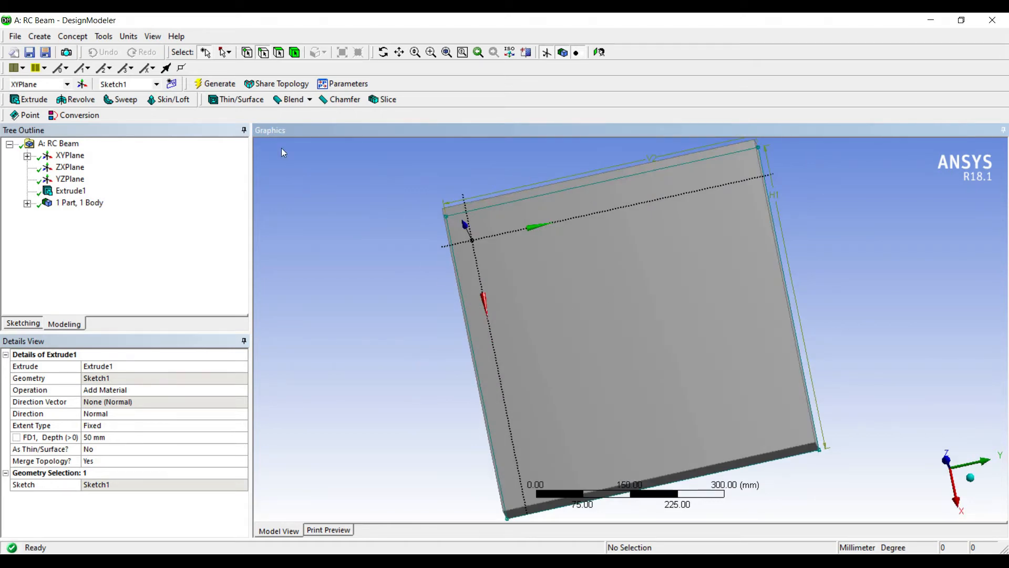
pyautogui.click(599, 52)
pyautogui.moveTo(483, 216); pyautogui.dragTo(482, 291, button='middle')
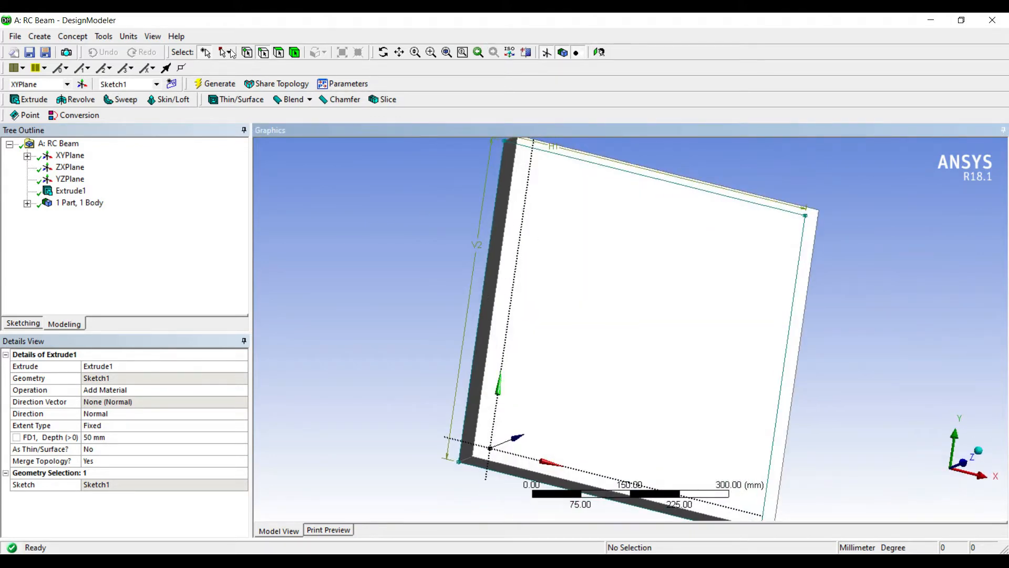
pyautogui.click(279, 52)
pyautogui.click(621, 226)
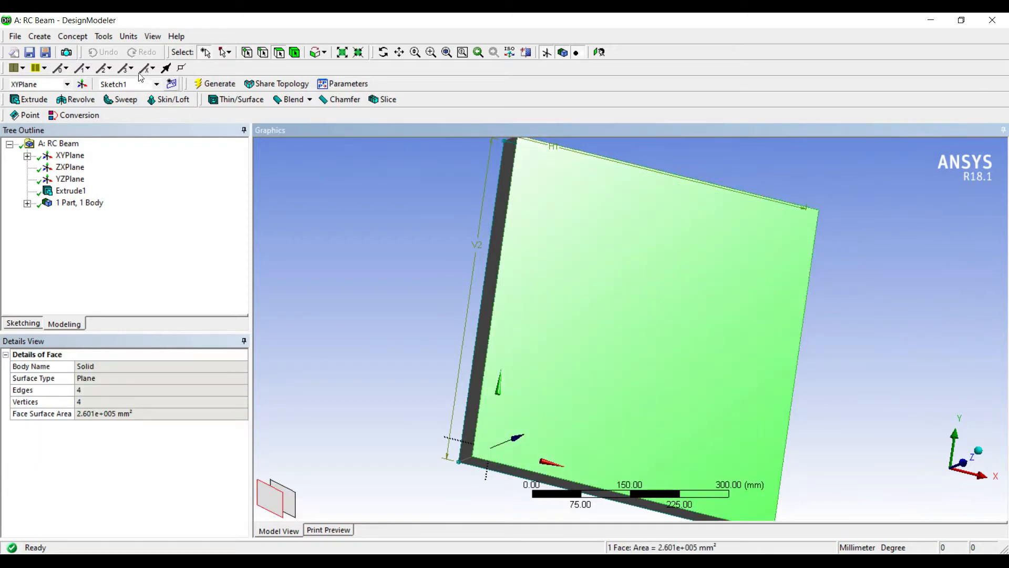
pyautogui.click(83, 84)
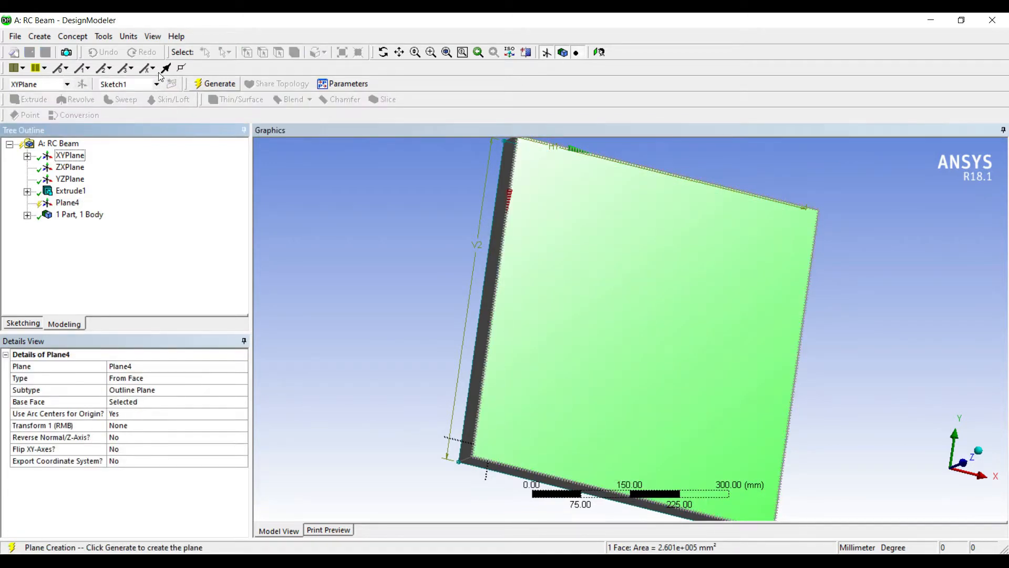
pyautogui.click(215, 83)
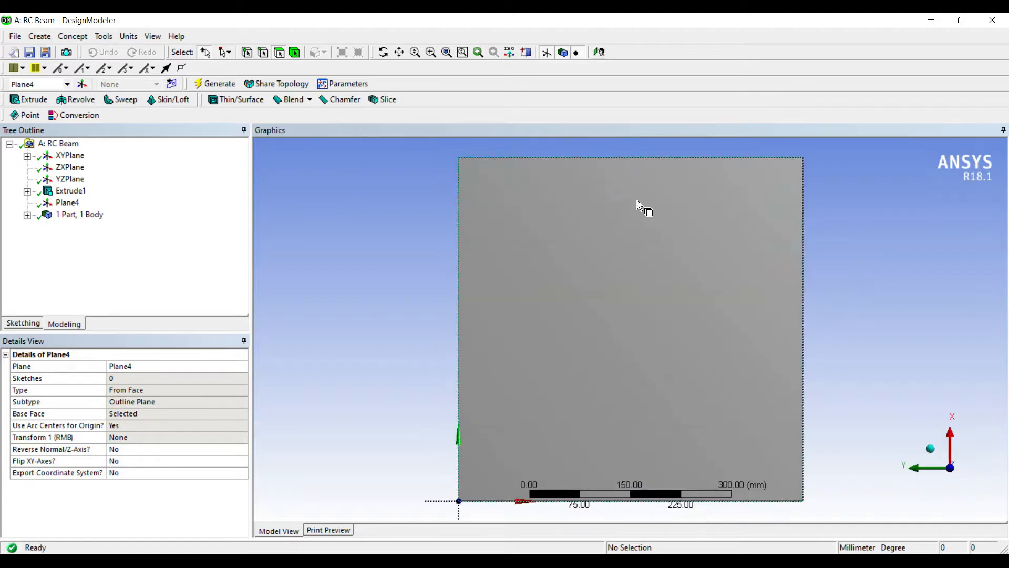
# Sketch a circle about 25 mm in diameter on the new face plane, near the square's upper-left corner
pyautogui.click(600, 52)
pyautogui.click(24, 323)
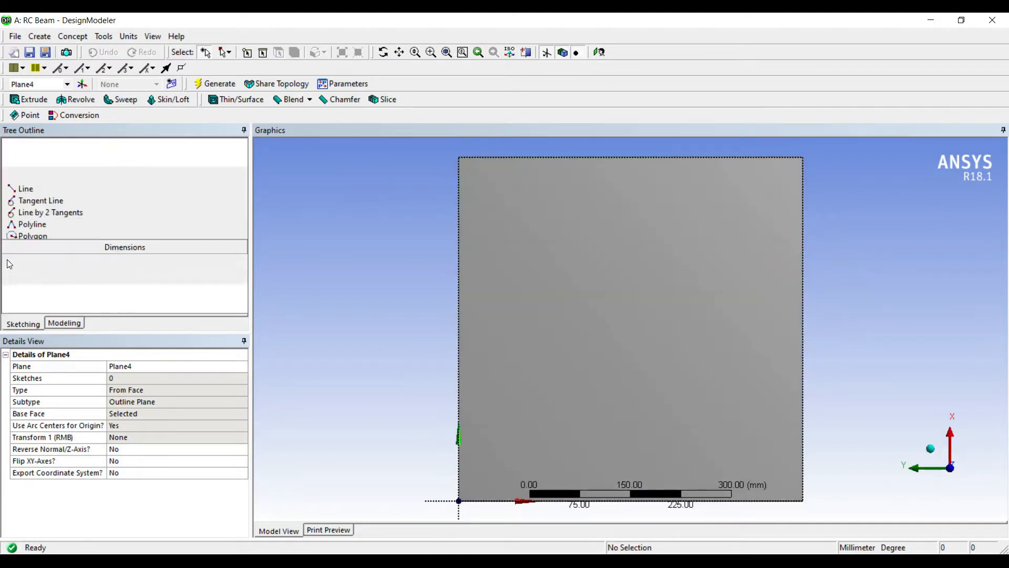
pyautogui.click(27, 253)
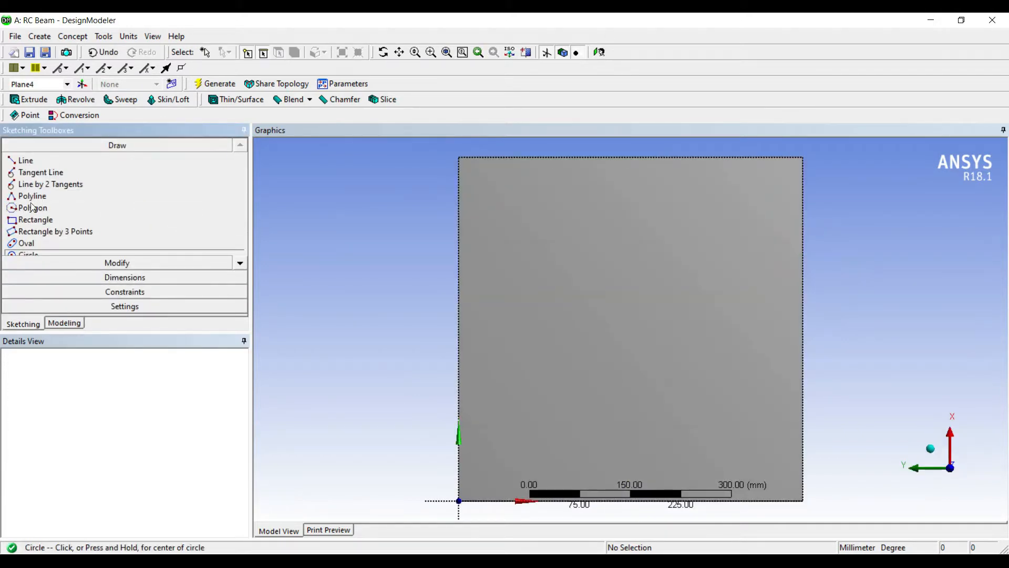
pyautogui.click(494, 183)
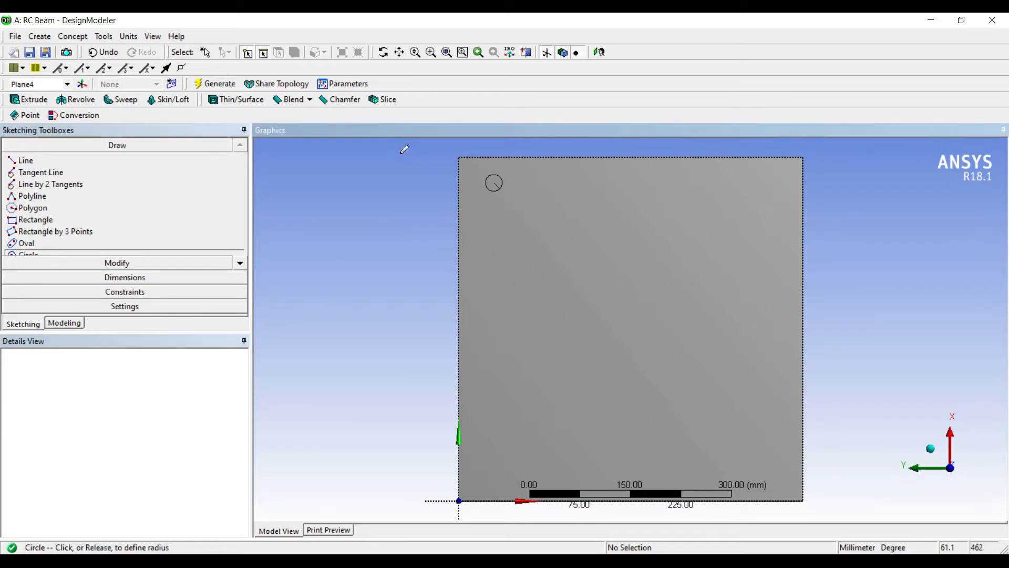
pyautogui.click(499, 190)
# Dimension the circle's diameter and set it to 8 mm
pyautogui.click(84, 277)
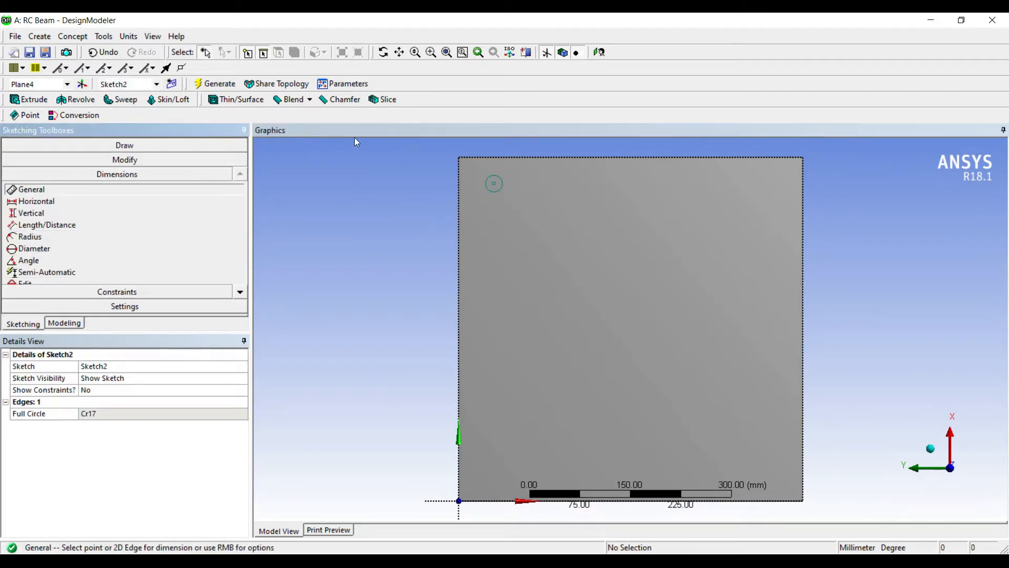
pyautogui.click(380, 142)
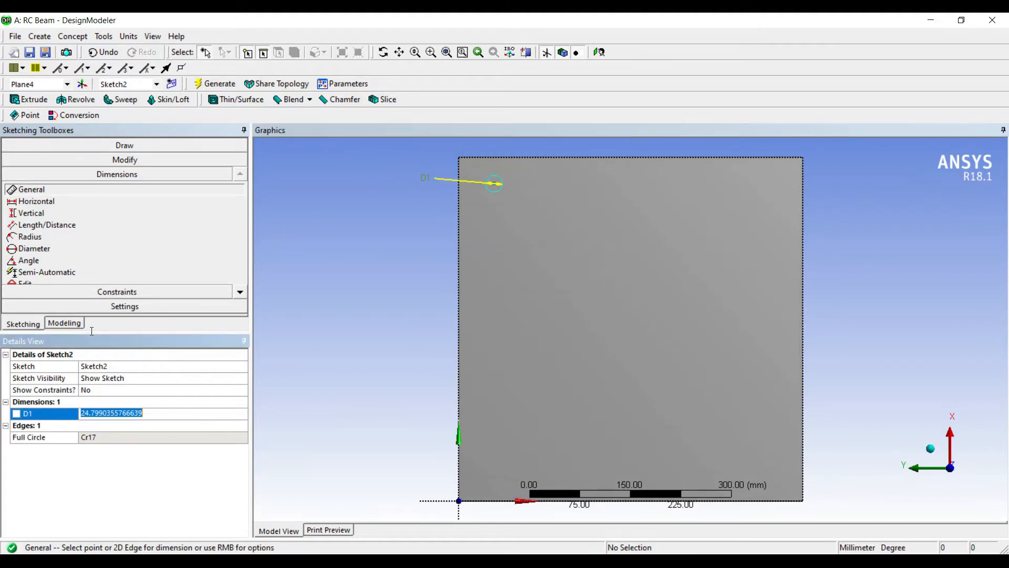
pyautogui.write('8')
pyautogui.press('Return')
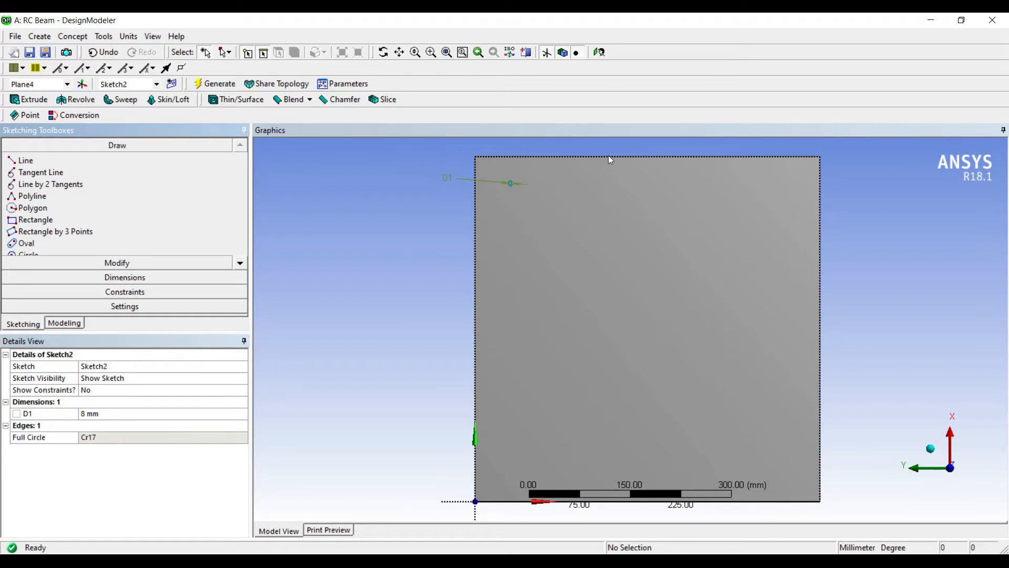
# Dimension the horizontal distance from the circle's center to the square's left edge and set it to 82.33 mm
pyautogui.scroll(2, 481, 191)
pyautogui.scroll(-3, 385, 138)
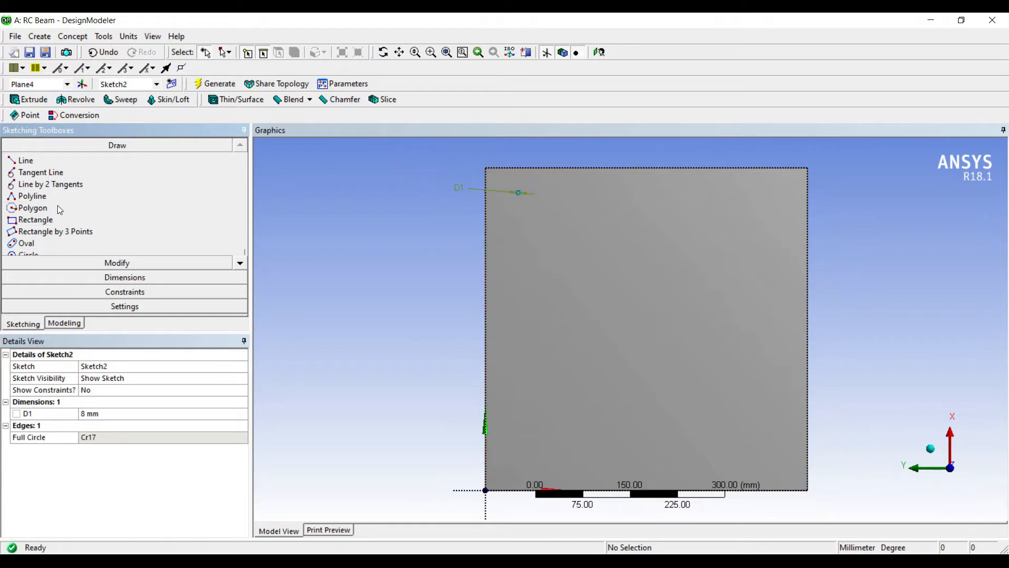
pyautogui.click(124, 277)
pyautogui.scroll(1, 416, 198)
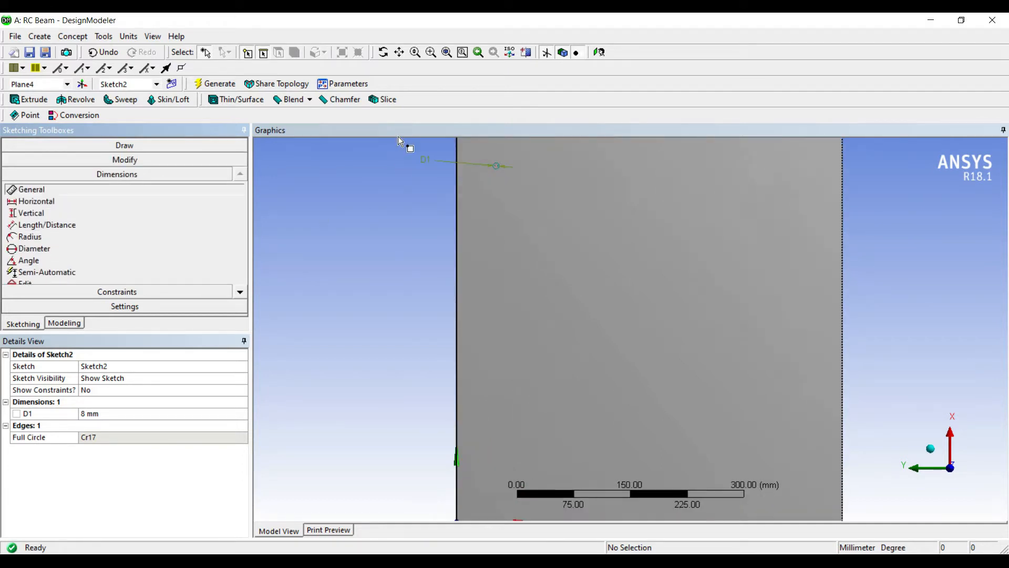
pyautogui.click(496, 166)
pyautogui.click(457, 184)
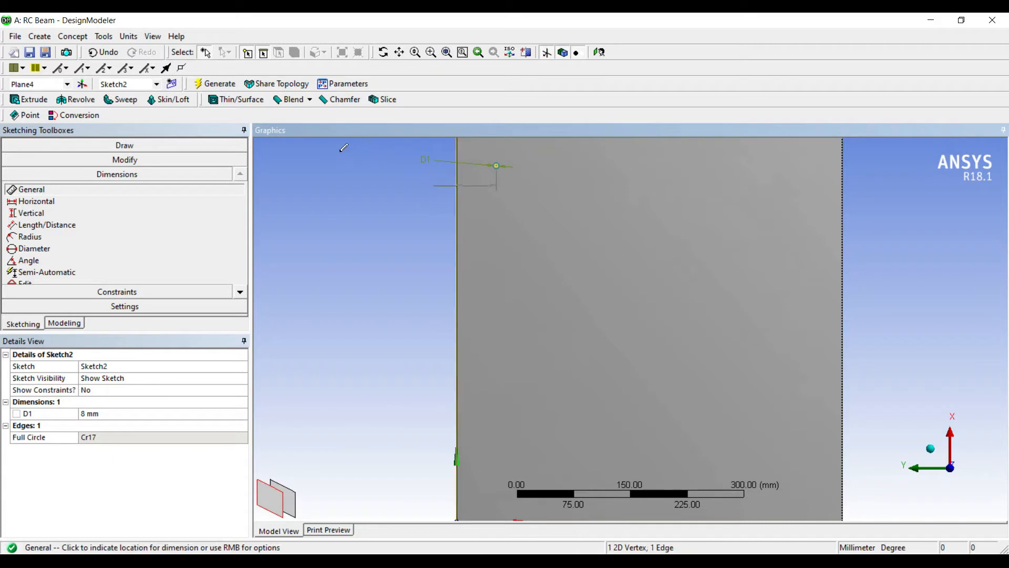
pyautogui.click(397, 194)
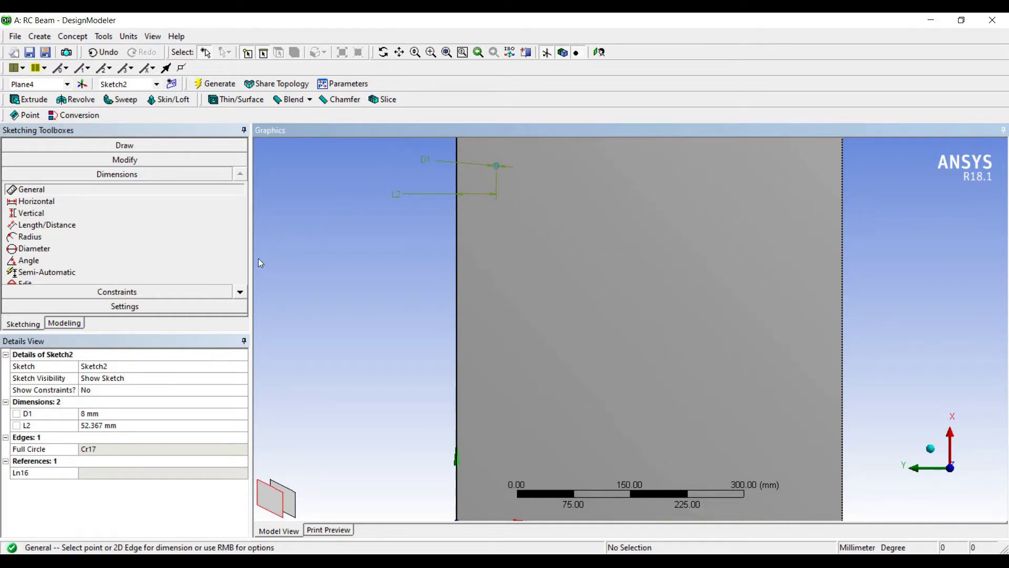
pyautogui.click(105, 425)
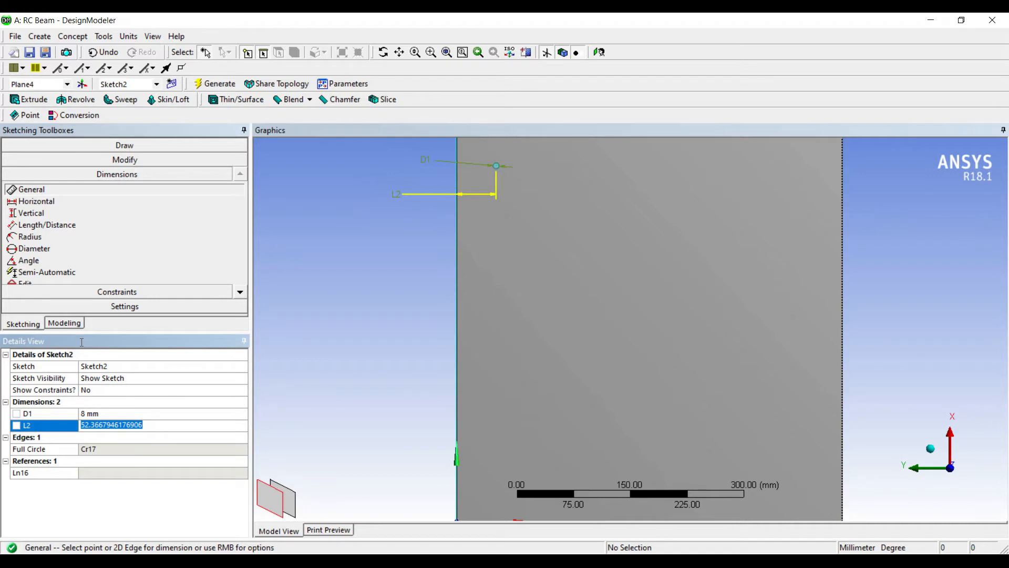
pyautogui.write('82.33')
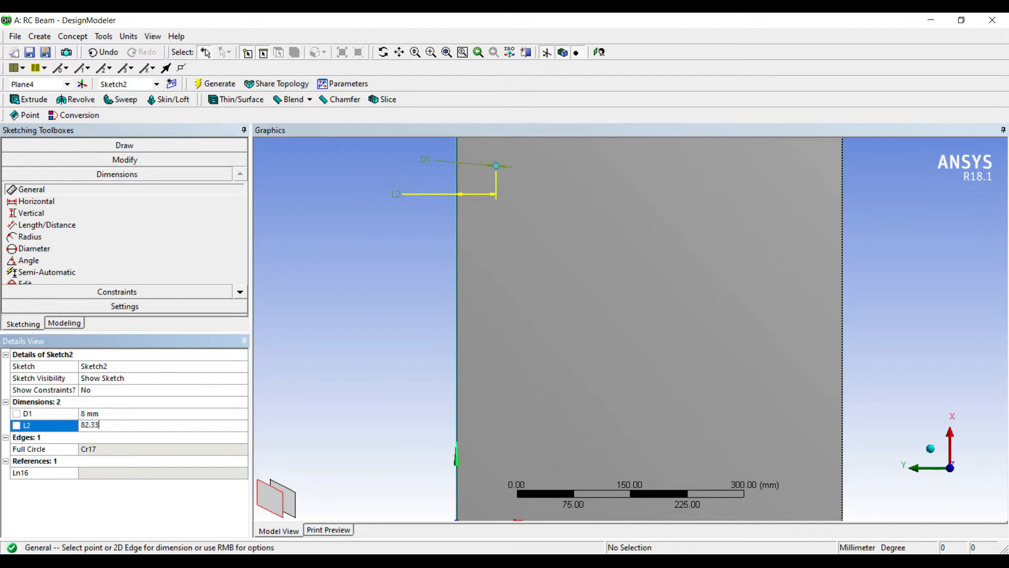
pyautogui.press('Return')
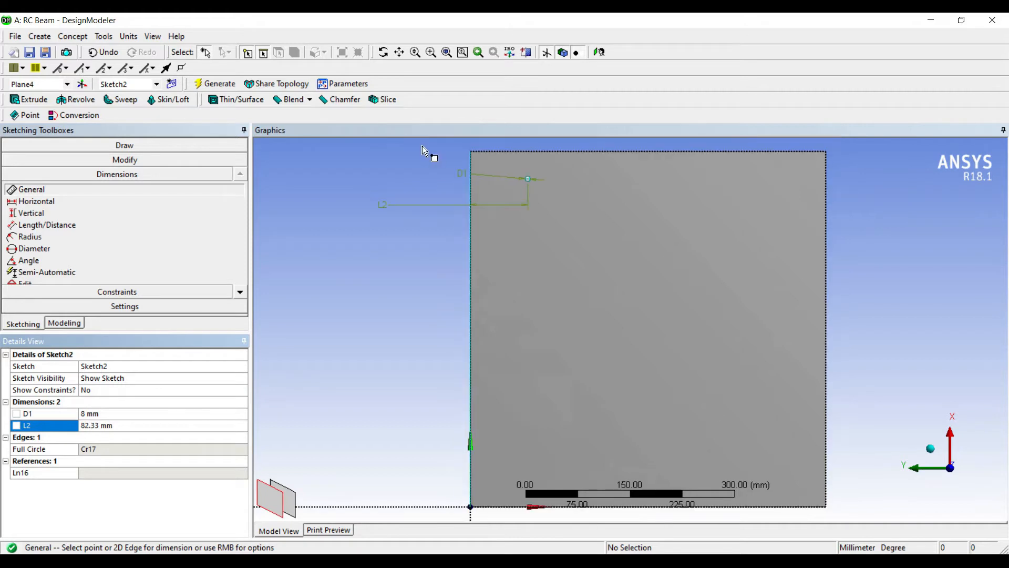
# Dimension the vertical distance from the circle's center to the square's top edge and set it to 82.33 mm
pyautogui.click(422, 146)
pyautogui.click(434, 123)
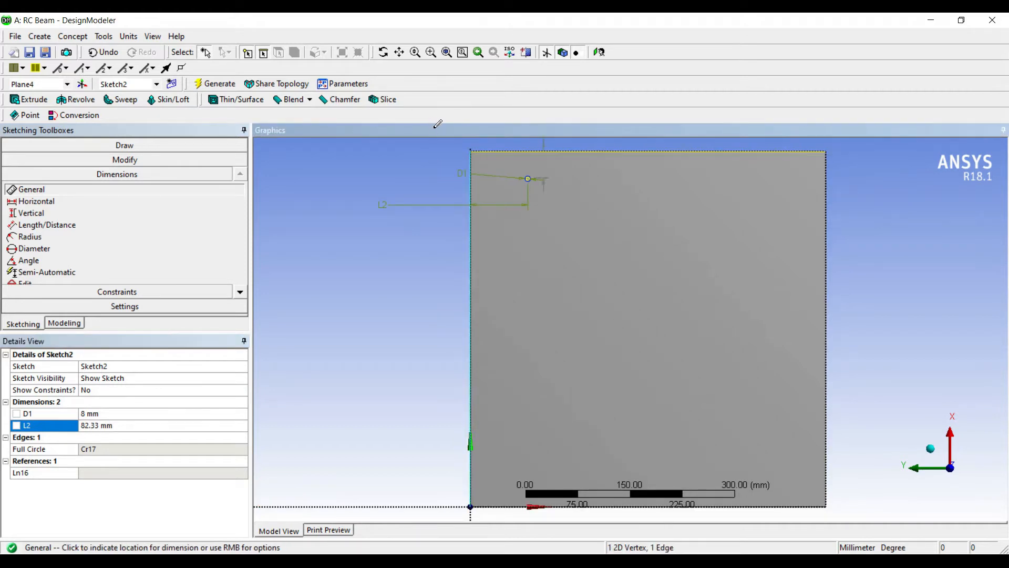
pyautogui.click(338, 127)
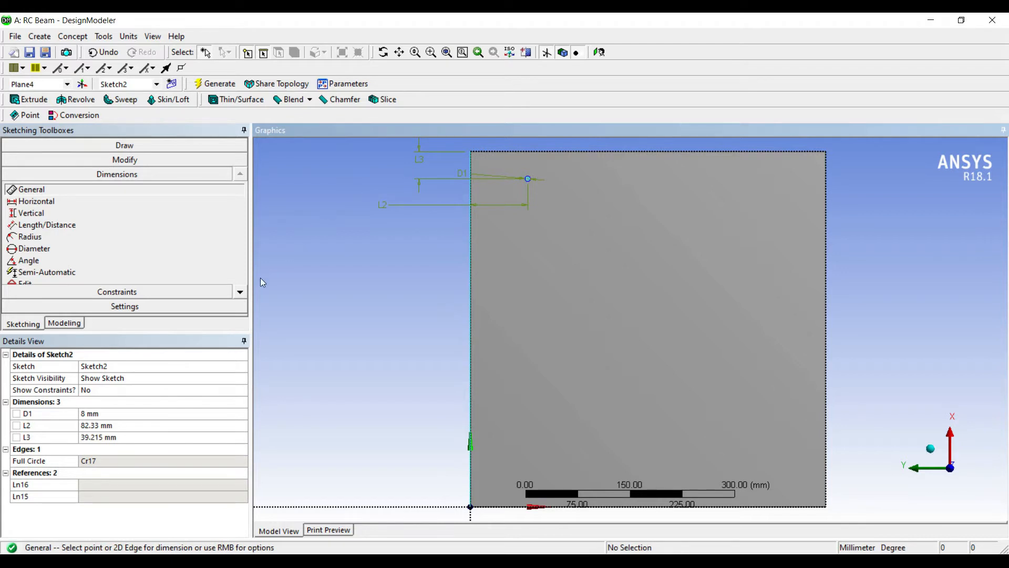
pyautogui.click(79, 354)
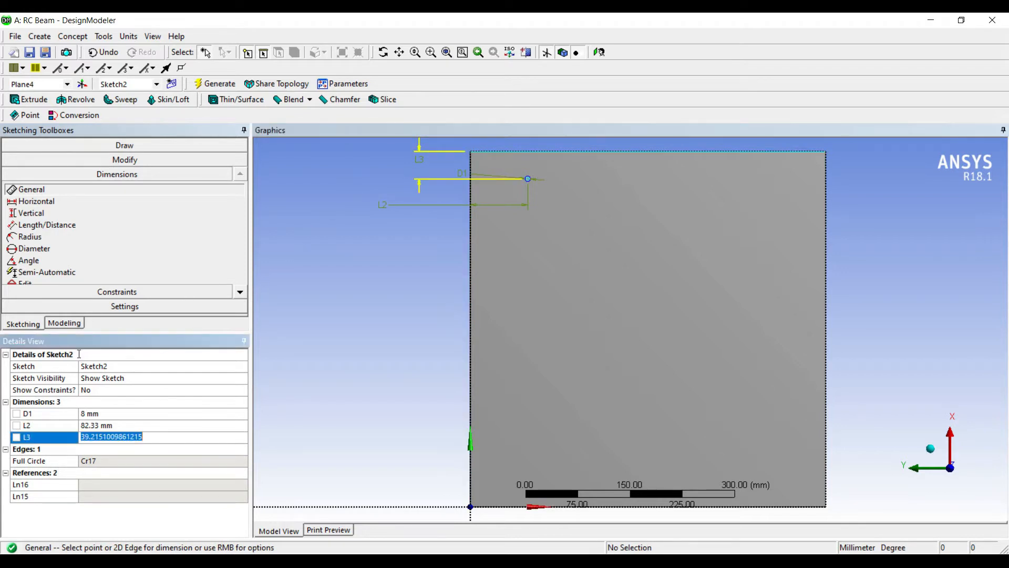
pyautogui.write('82.33')
pyautogui.press('Return')
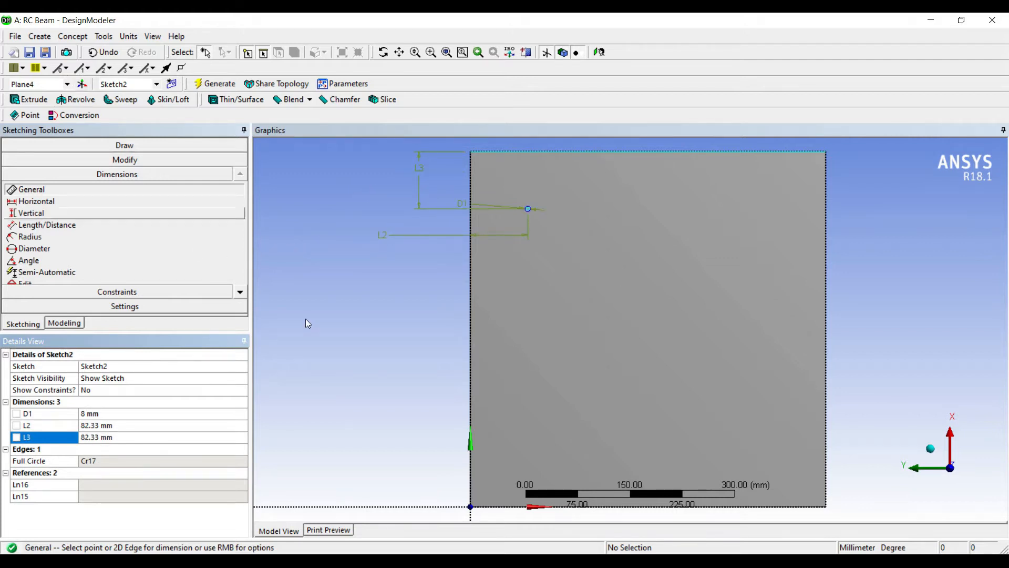
# Extrude the circle sketch as a Cut Material operation, reversed direction, 50 mm deep, and generate the hole through the block
pyautogui.click(29, 100)
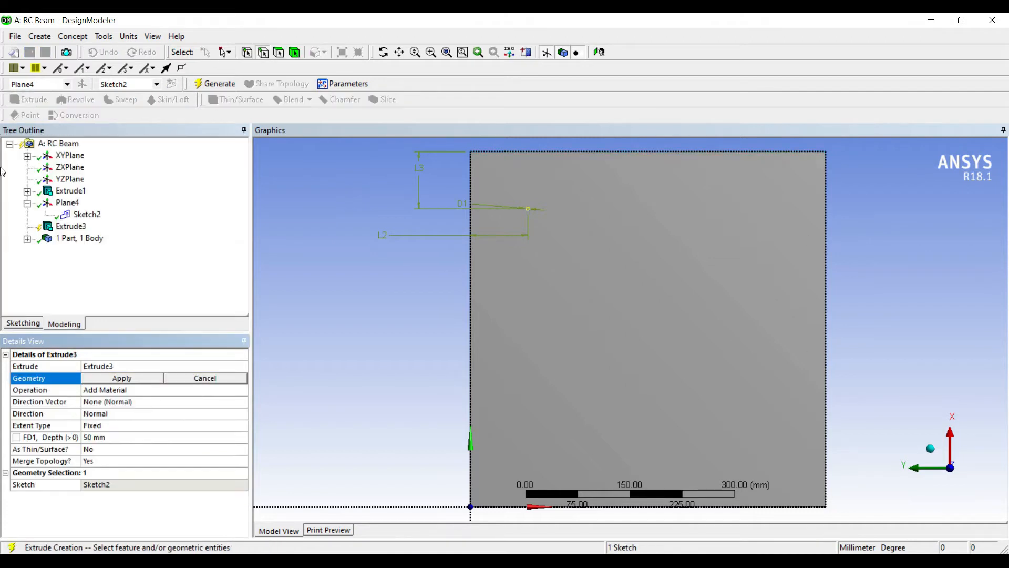
pyautogui.click(122, 378)
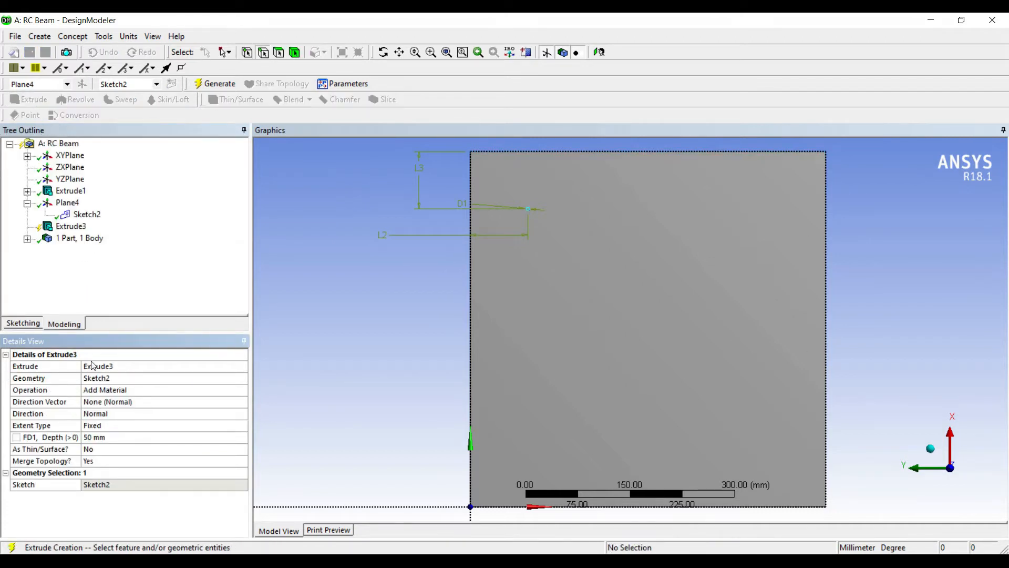
pyautogui.click(127, 390)
pyautogui.click(189, 390)
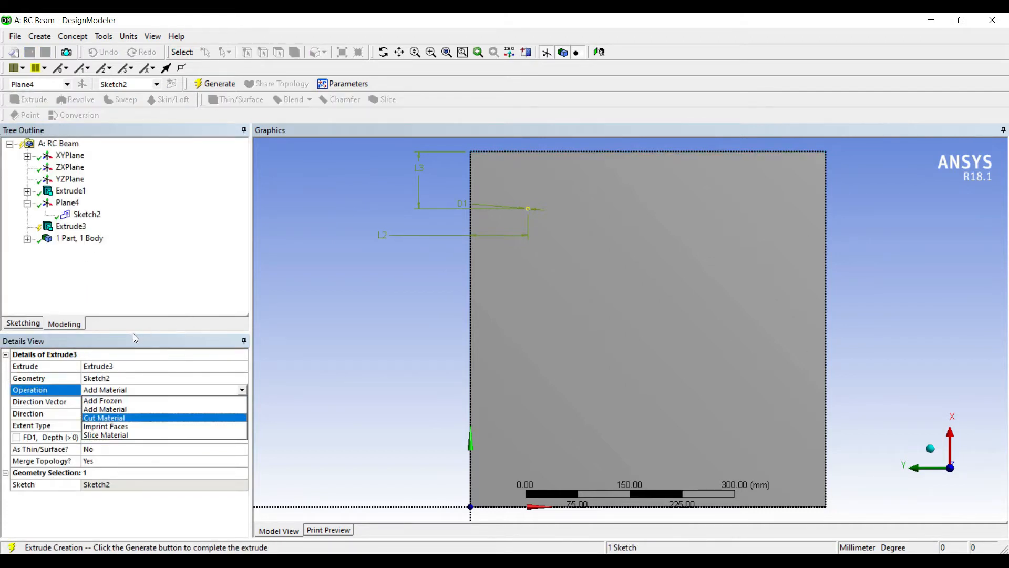
pyautogui.click(134, 407)
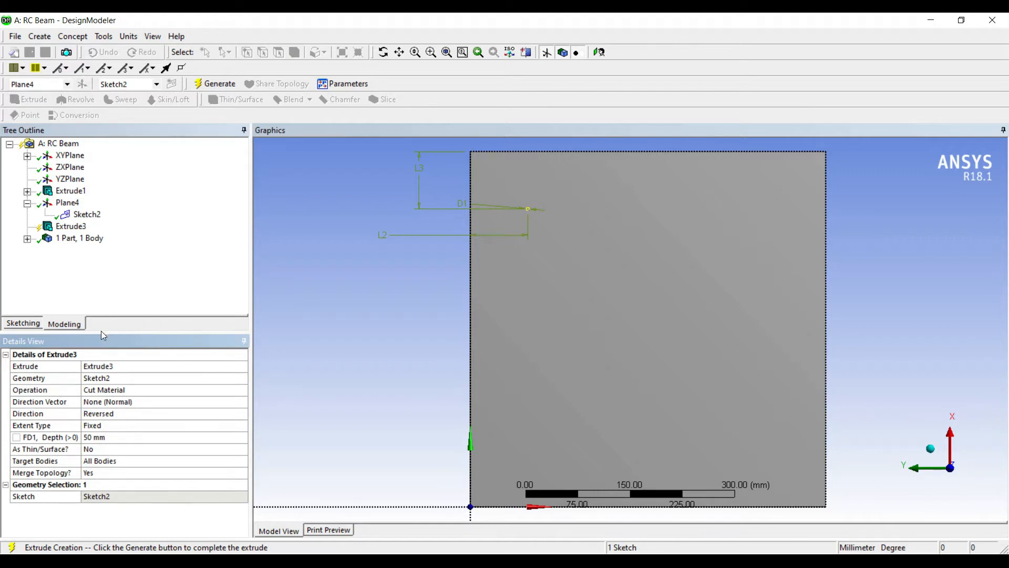
pyautogui.moveTo(410, 264); pyautogui.dragTo(550, 259, button='middle')
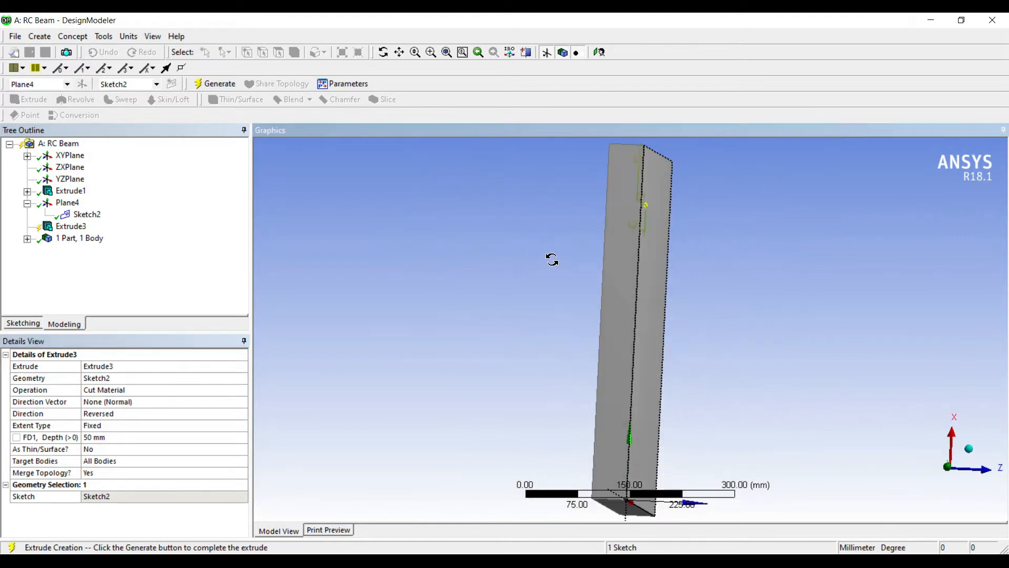
pyautogui.moveTo(507, 186); pyautogui.dragTo(464, 166, button='middle')
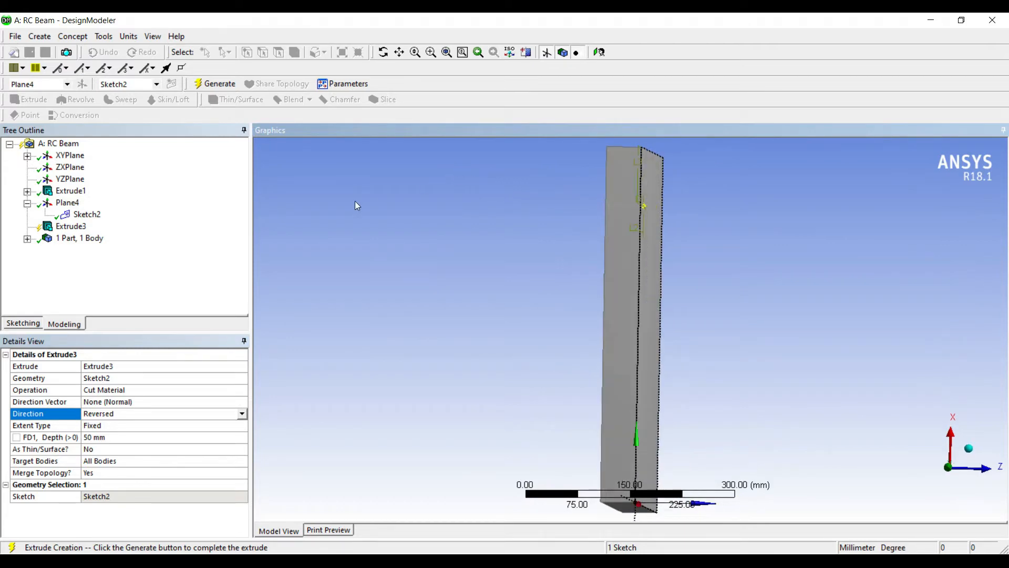
pyautogui.click(216, 84)
# Create a linear pattern of the hole's inner face, directed along the block's 510 mm top edge
pyautogui.moveTo(544, 190)
pyautogui.mouseDown(button='middle')
pyautogui.moveTo(458, 206)
pyautogui.moveTo(412, 171)
pyautogui.mouseUp(button='middle')
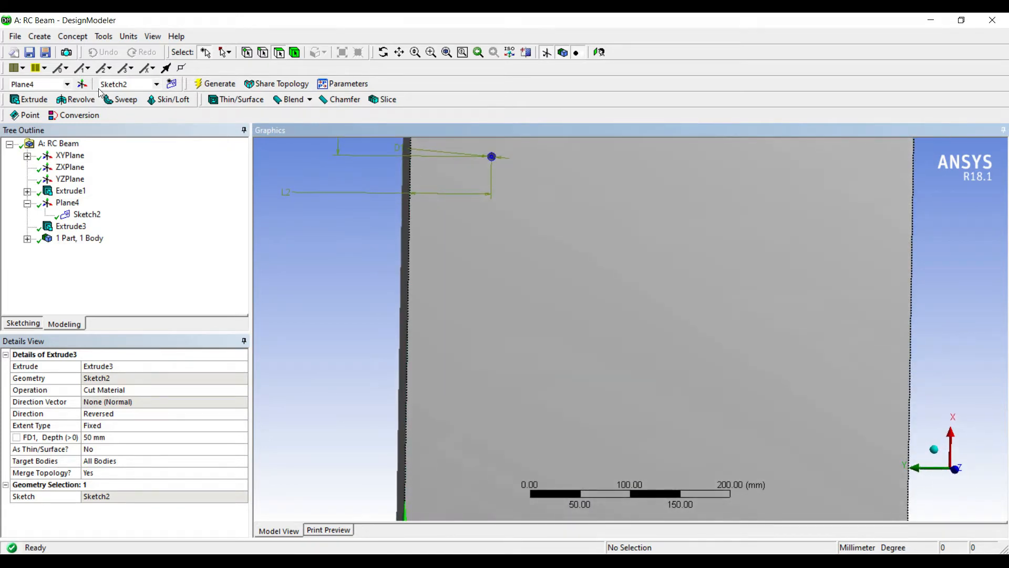
pyautogui.click(40, 36)
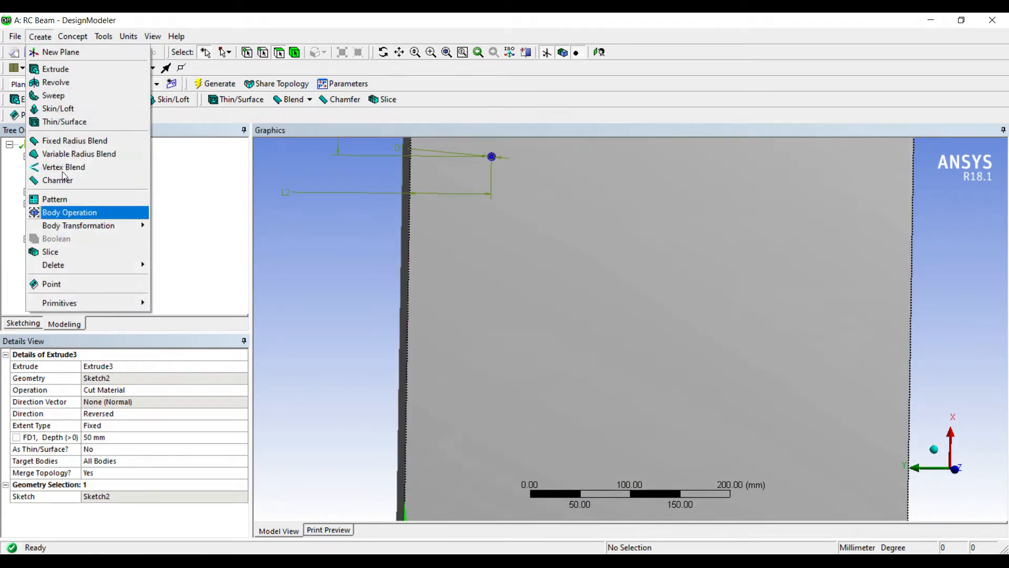
pyautogui.click(55, 199)
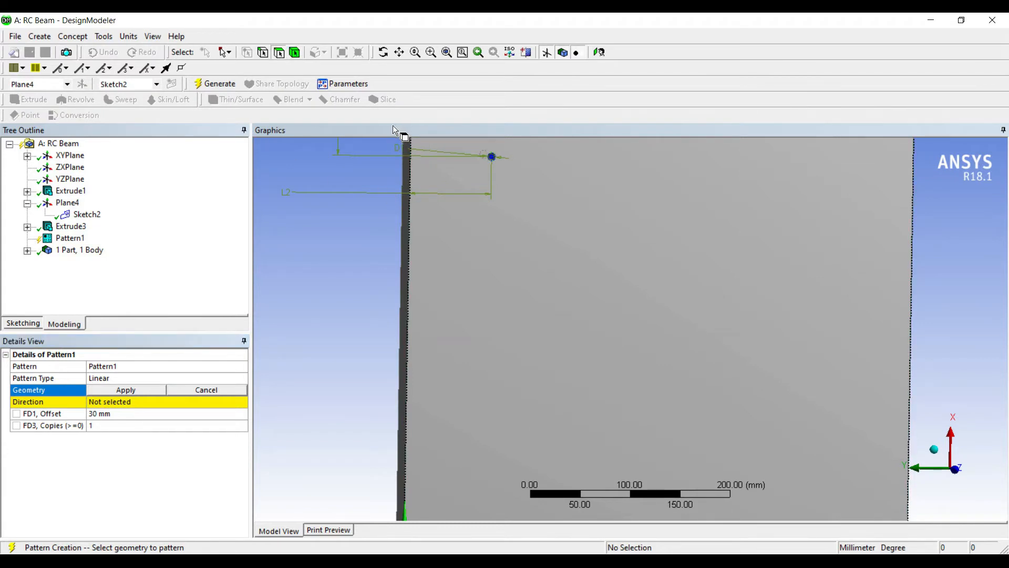
pyautogui.click(402, 136)
pyautogui.scroll(3, 402, 132)
pyautogui.scroll(-3, 403, 125)
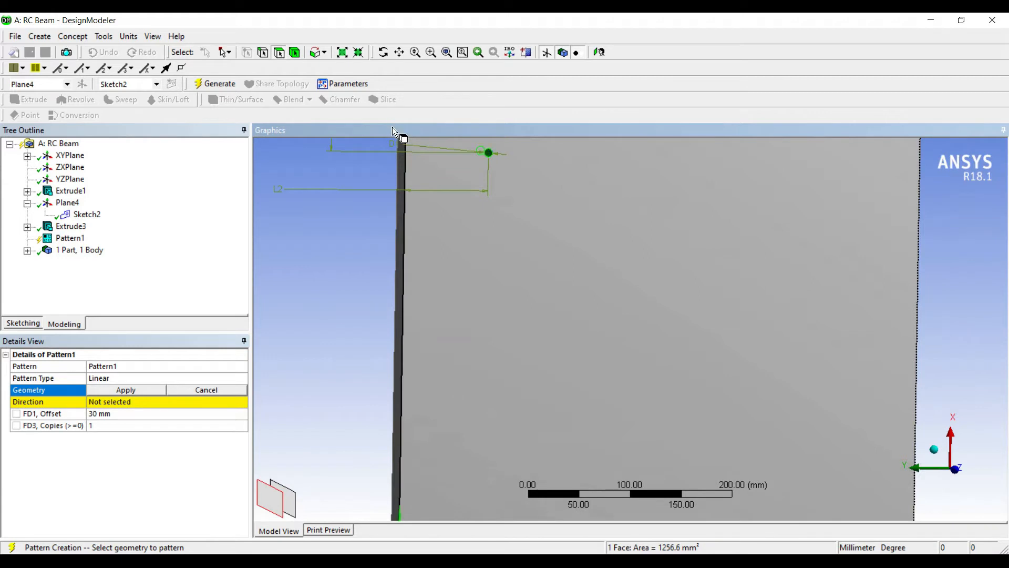
pyautogui.click(125, 390)
pyautogui.scroll(-2, 520, 235)
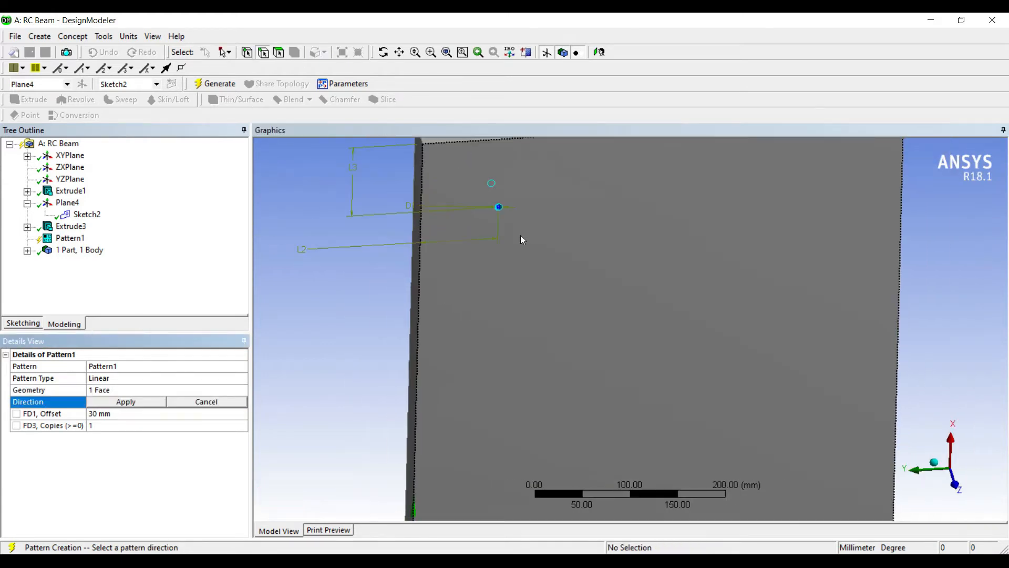
pyautogui.click(493, 126)
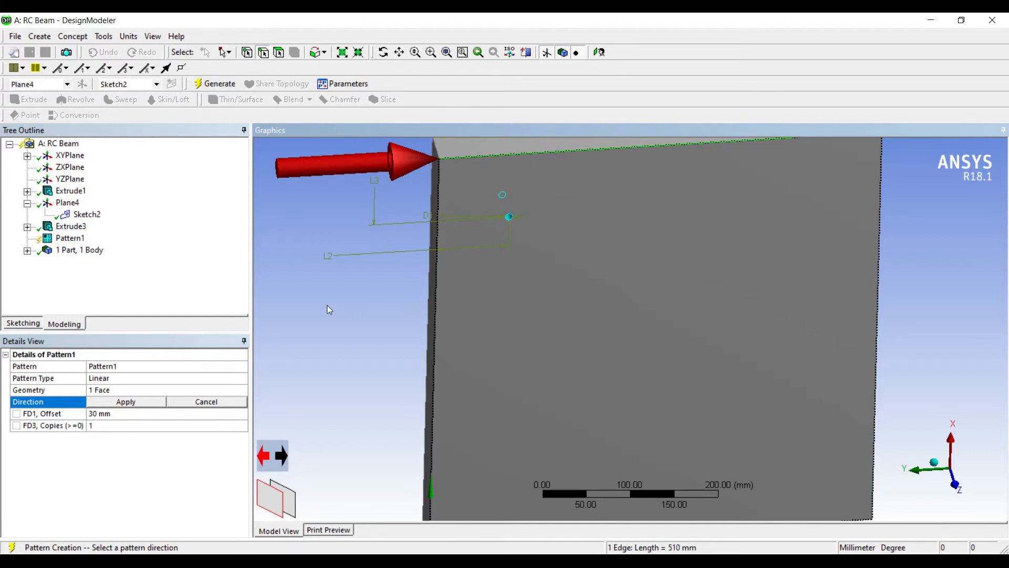
pyautogui.click(126, 402)
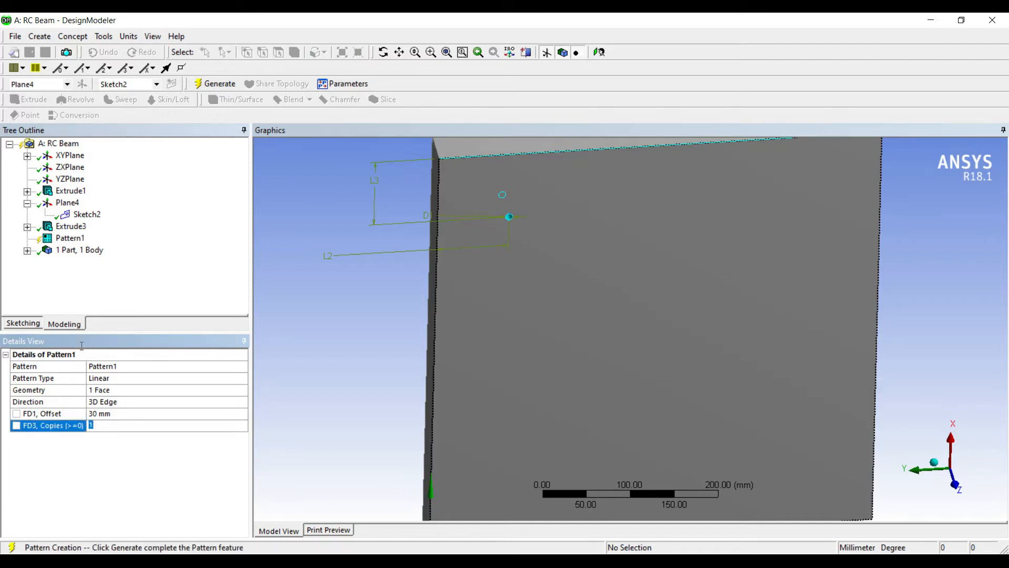
# Set the hole pattern to 4 copies and generate it
pyautogui.write('4')
pyautogui.click(100, 413)
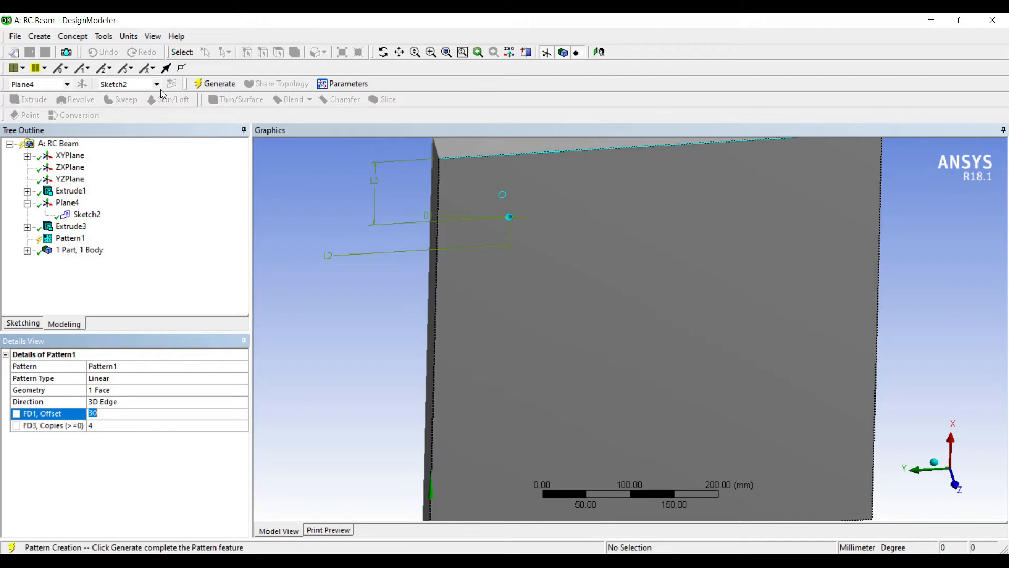
pyautogui.click(214, 83)
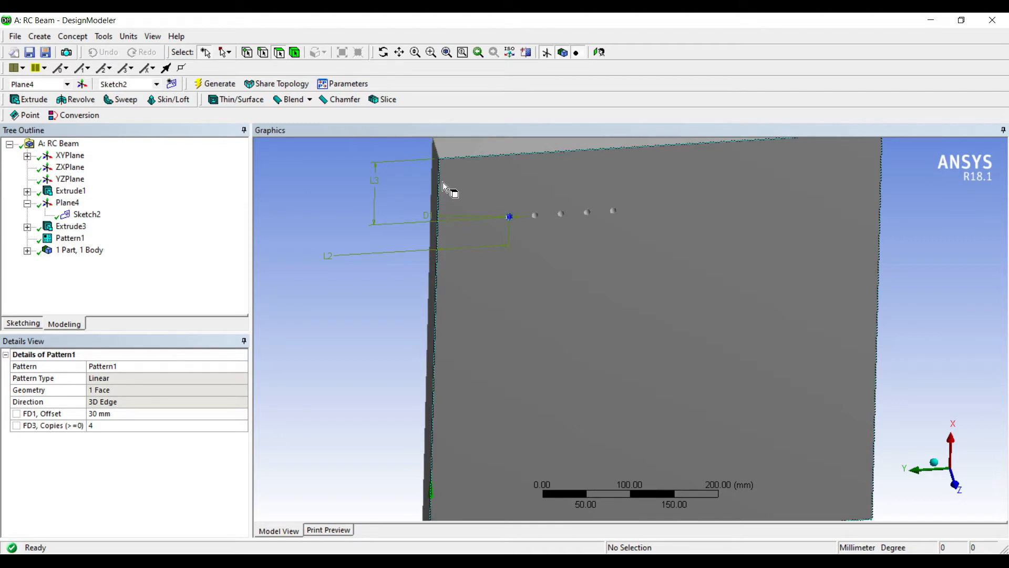
# Set the hole pattern's offset to 86.33 mm and regenerate the row of holes
pyautogui.click(100, 413)
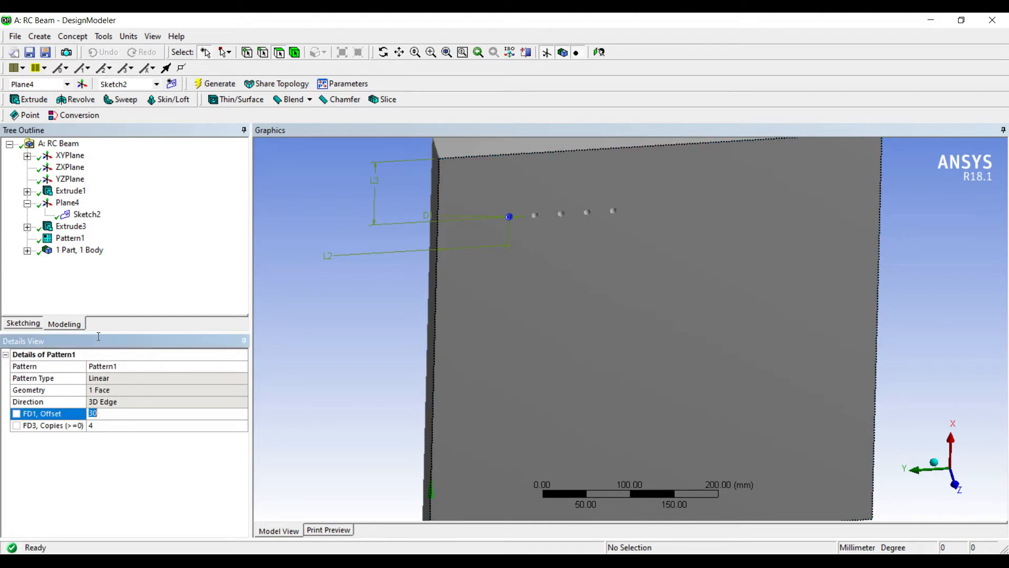
pyautogui.write('78.33')
pyautogui.write('+')
pyautogui.write('8')
pyautogui.press('Return')
pyautogui.write('86.33')
pyautogui.press('Return')
pyautogui.click(215, 84)
# Start a second linear pattern and select the inner faces of all five holes in the row as its geometry
pyautogui.moveTo(565, 204); pyautogui.dragTo(486, 195, button='middle')
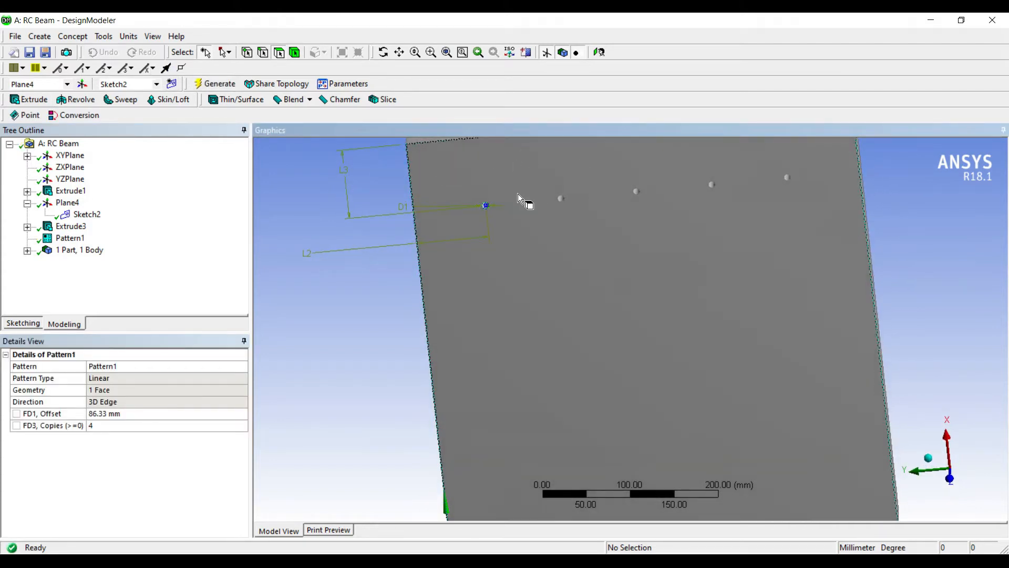
pyautogui.scroll(-1, 518, 193)
pyautogui.moveTo(651, 190); pyautogui.dragTo(560, 203, button='middle')
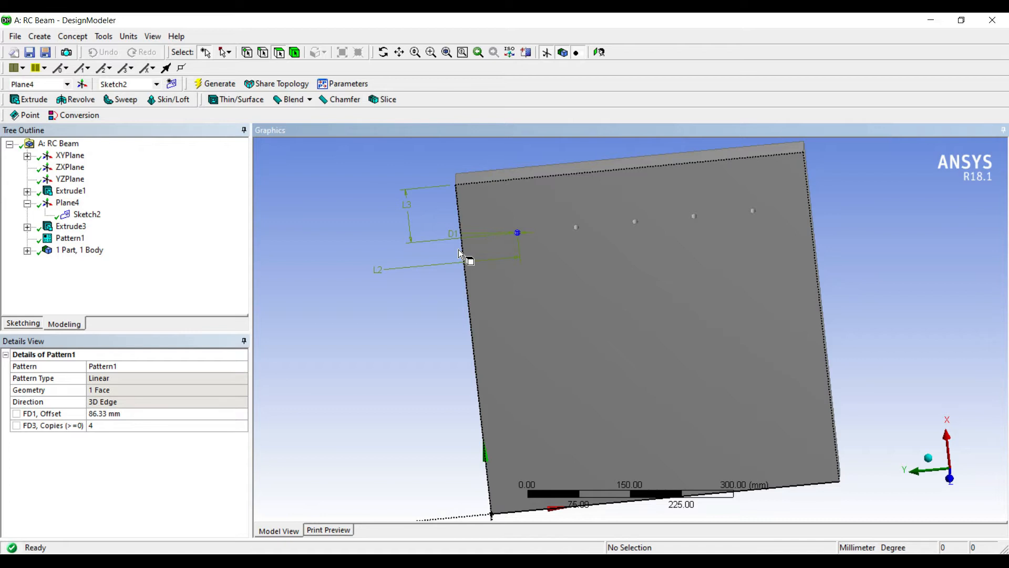
pyautogui.moveTo(459, 249); pyautogui.dragTo(456, 235, button='middle')
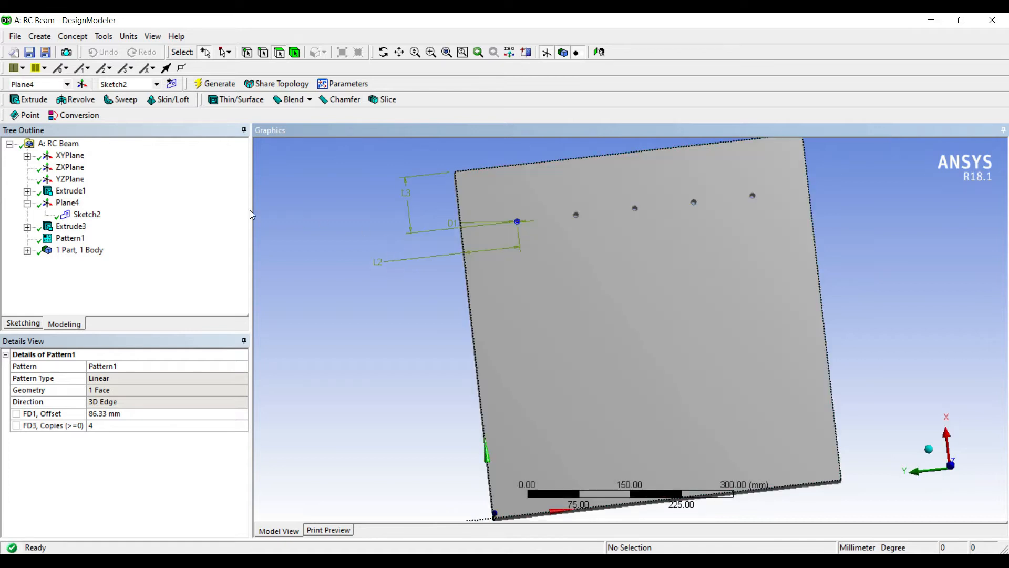
pyautogui.click(43, 38)
pyautogui.click(49, 198)
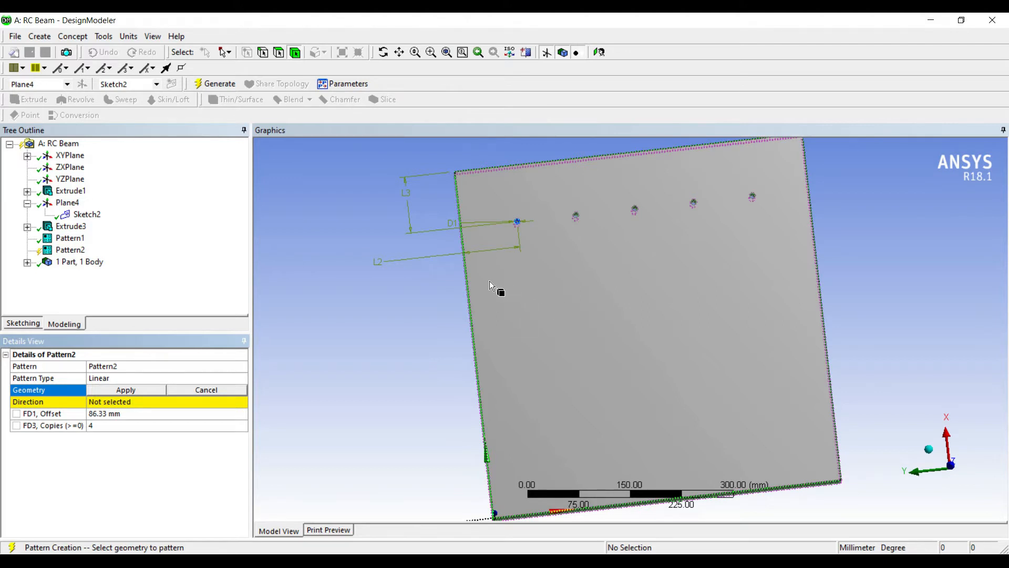
pyautogui.moveTo(440, 209); pyautogui.dragTo(428, 200, button='middle')
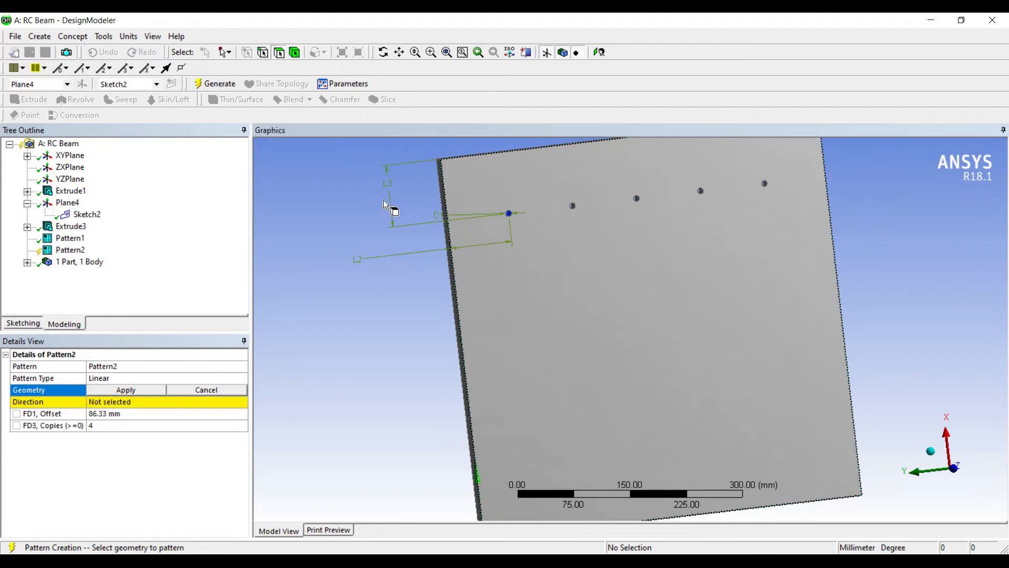
pyautogui.scroll(2, 395, 207)
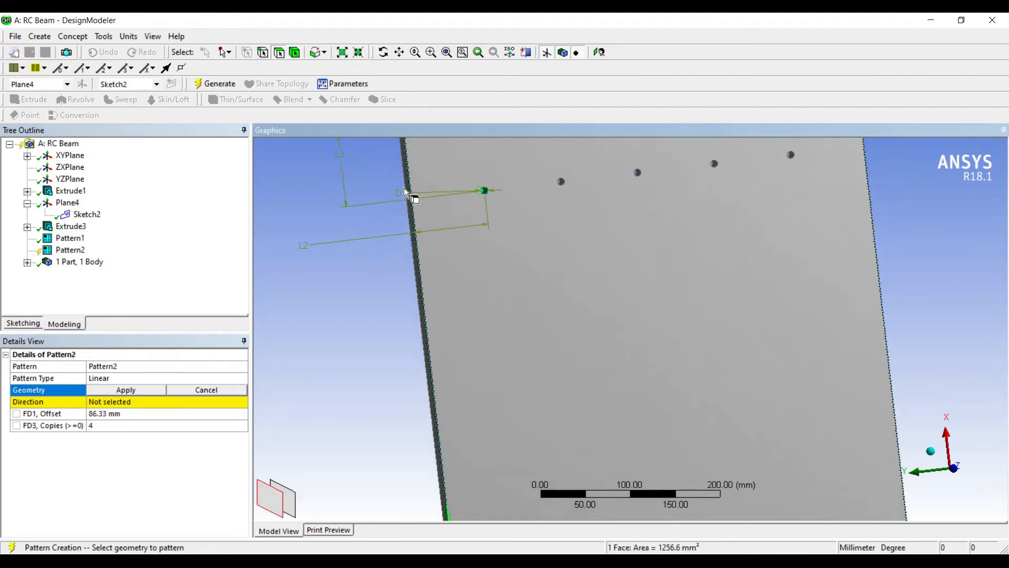
pyautogui.moveTo(403, 168); pyautogui.dragTo(397, 172, button='middle')
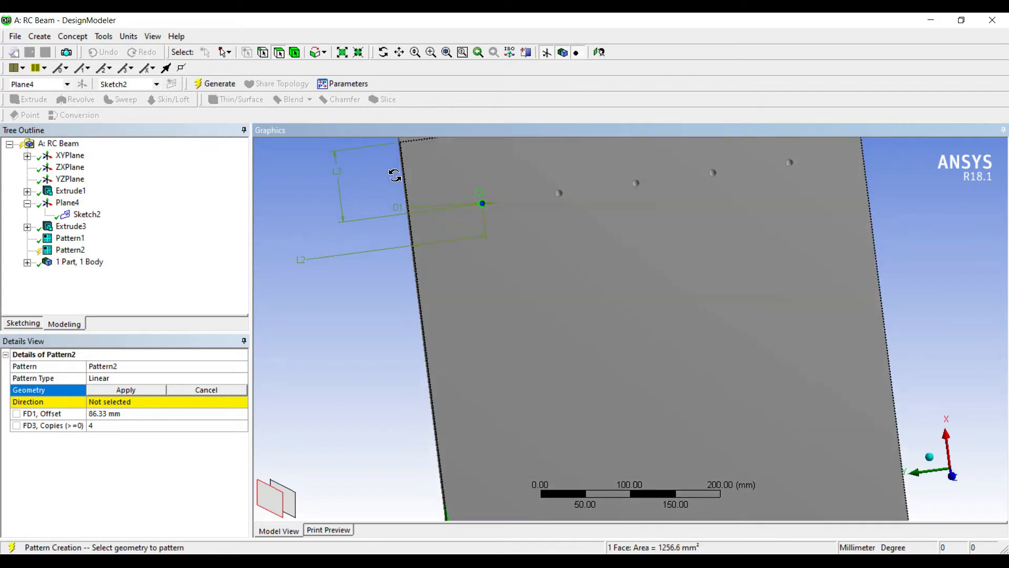
pyautogui.keyDown('ctrl'); pyautogui.click(449, 156); pyautogui.keyUp('ctrl')
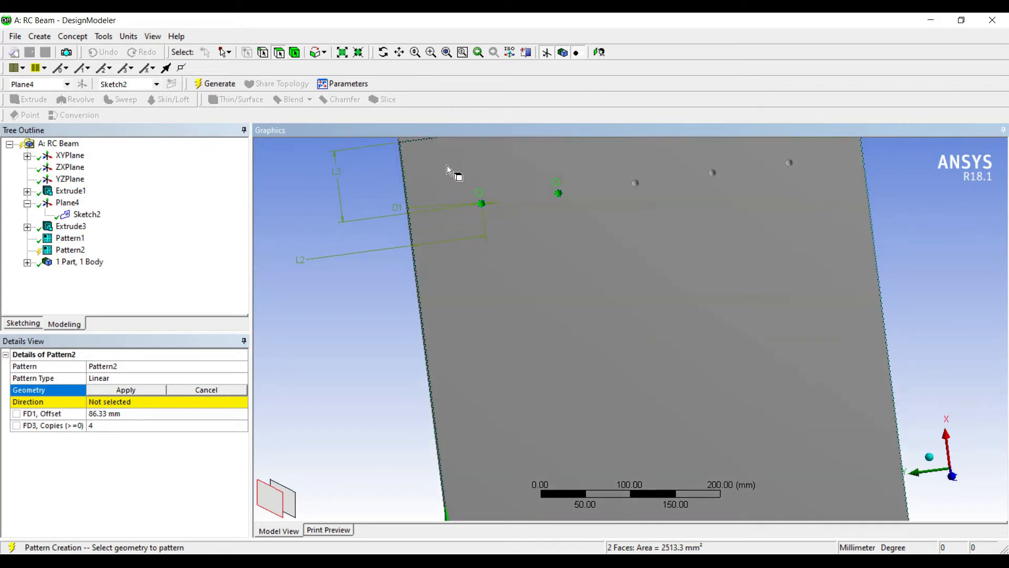
pyautogui.keyDown('ctrl'); pyautogui.click(507, 149); pyautogui.keyUp('ctrl')
pyautogui.keyDown('ctrl'); pyautogui.click(569, 146); pyautogui.keyUp('ctrl')
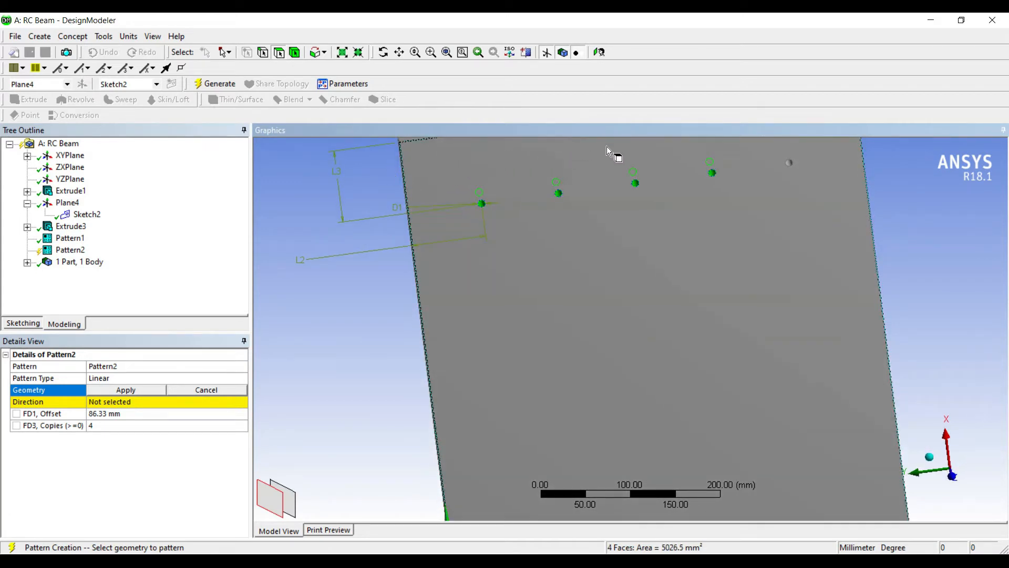
pyautogui.keyDown('ctrl'); pyautogui.click(635, 134); pyautogui.keyUp('ctrl')
pyautogui.click(98, 315)
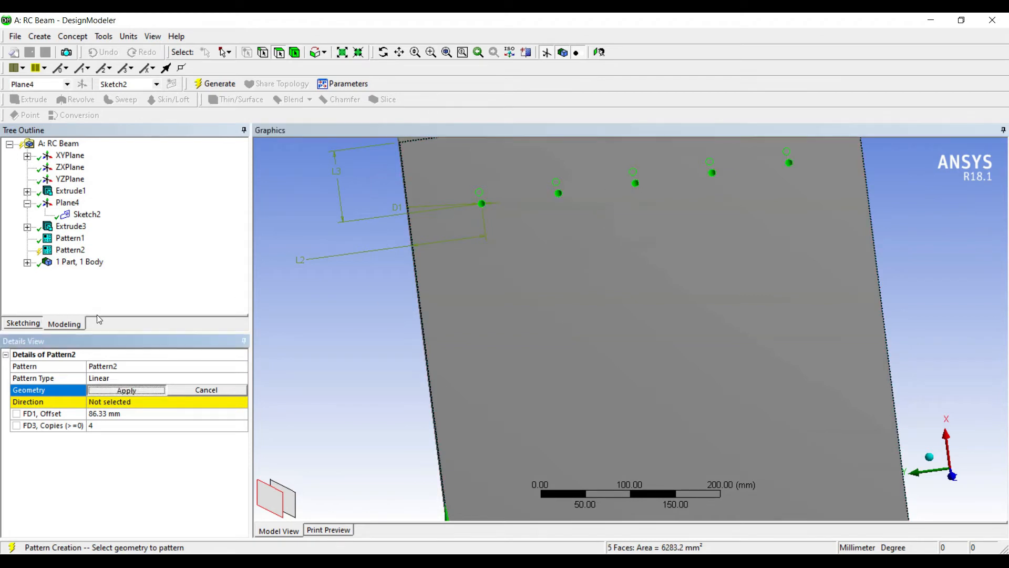
# Direct the pattern downward along the block's 510 mm side edge and generate the remaining rows of holes
pyautogui.click(94, 324)
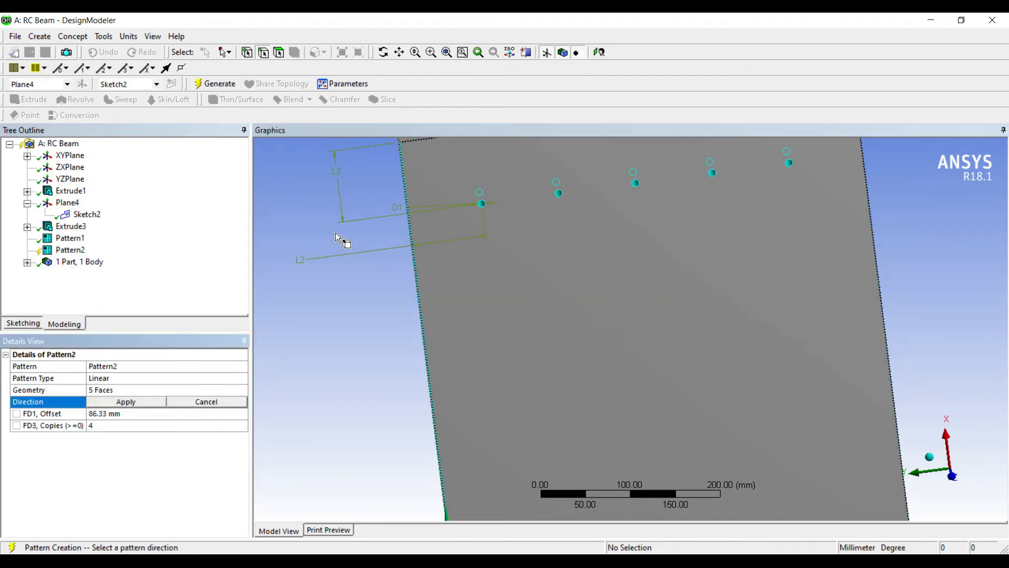
pyautogui.scroll(-3, 432, 236)
pyautogui.scroll(-1, 427, 363)
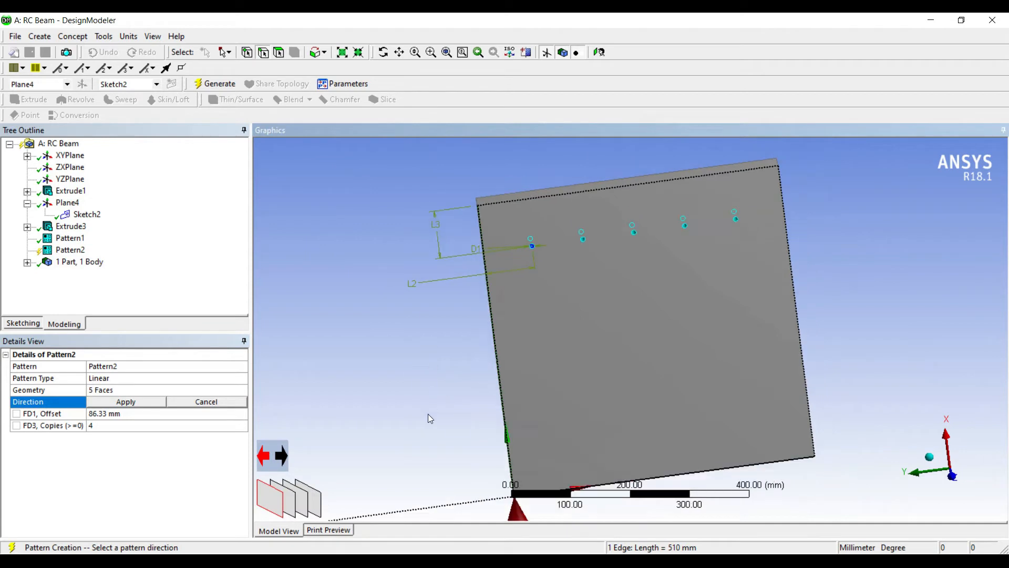
pyautogui.scroll(-1, 419, 411)
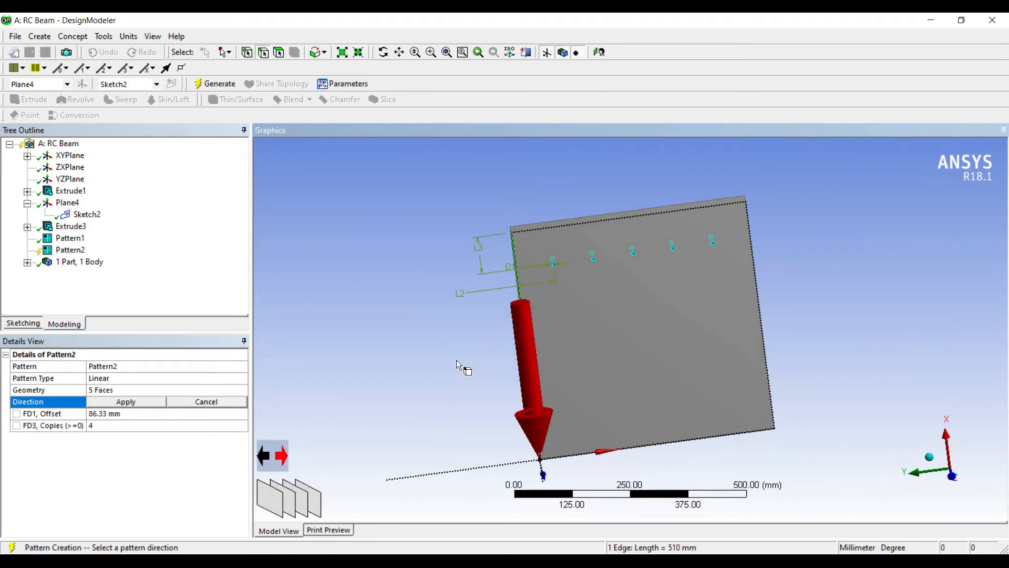
pyautogui.press('Return')
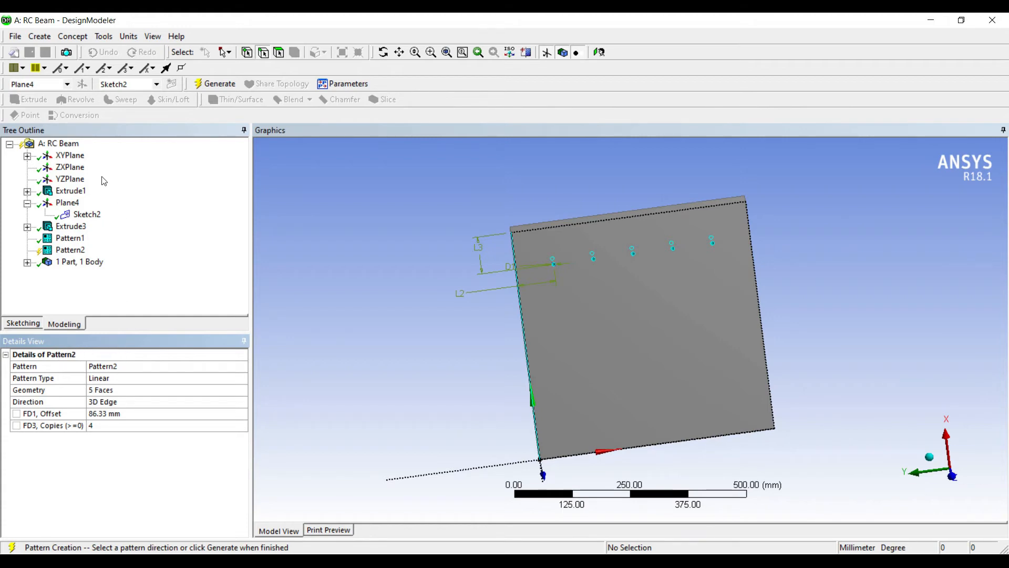
pyautogui.click(216, 84)
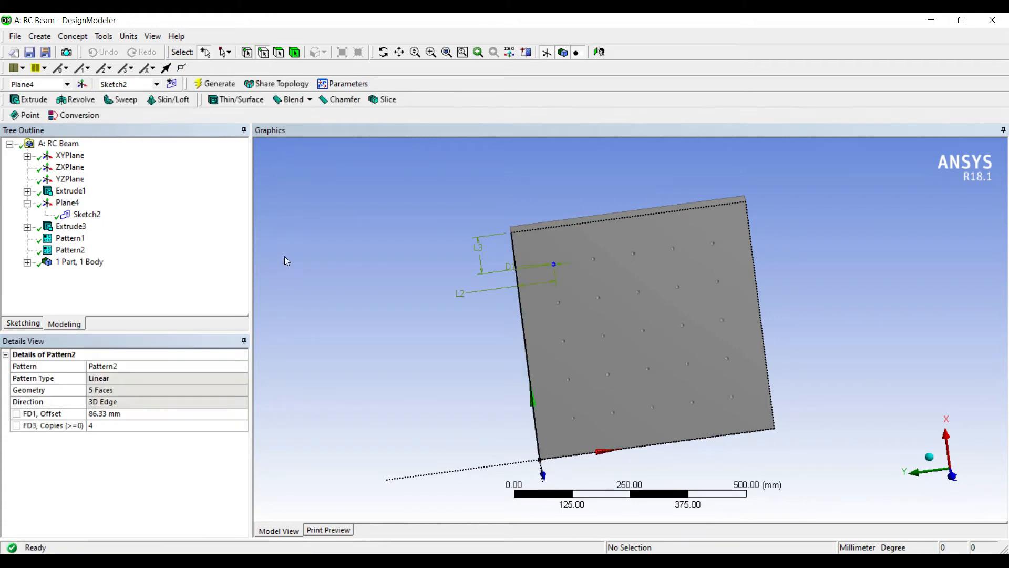
# Create a plane from the perforated block face opposite the original hole sketch and generate it
pyautogui.moveTo(569, 318); pyautogui.dragTo(566, 293, button='middle')
pyautogui.scroll(3, 559, 296)
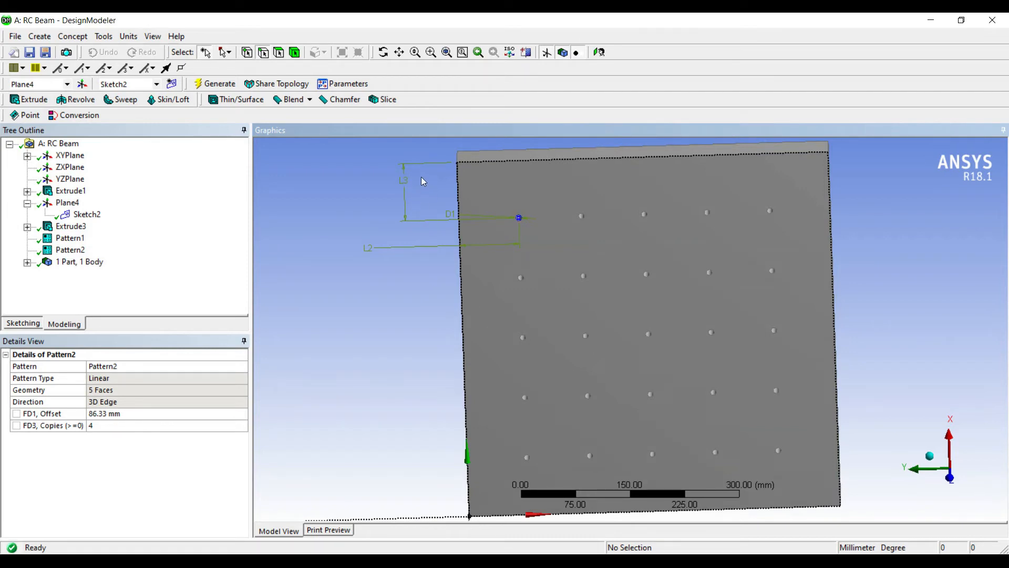
pyautogui.moveTo(399, 150); pyautogui.dragTo(486, 182, button='middle')
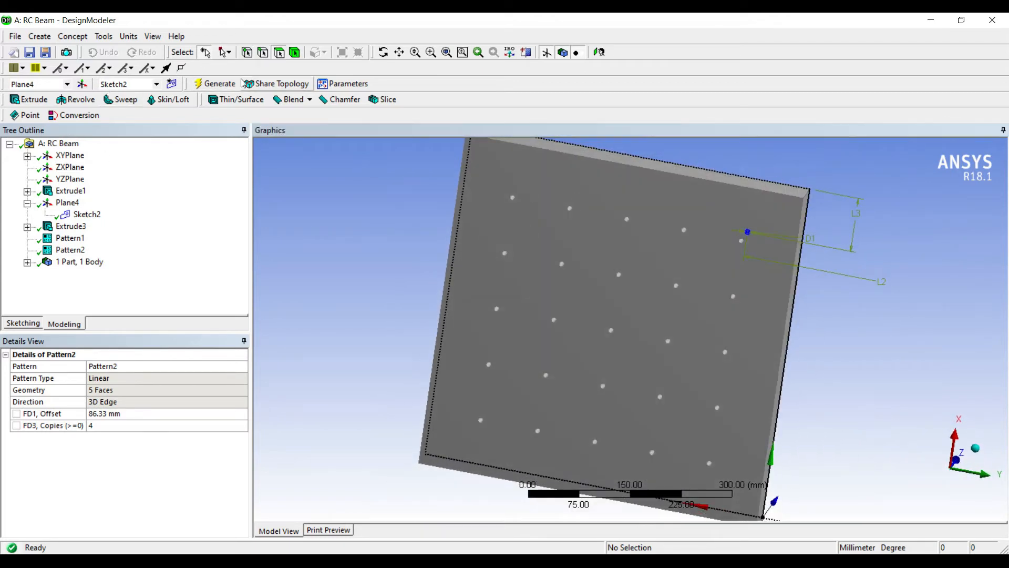
pyautogui.click(494, 149)
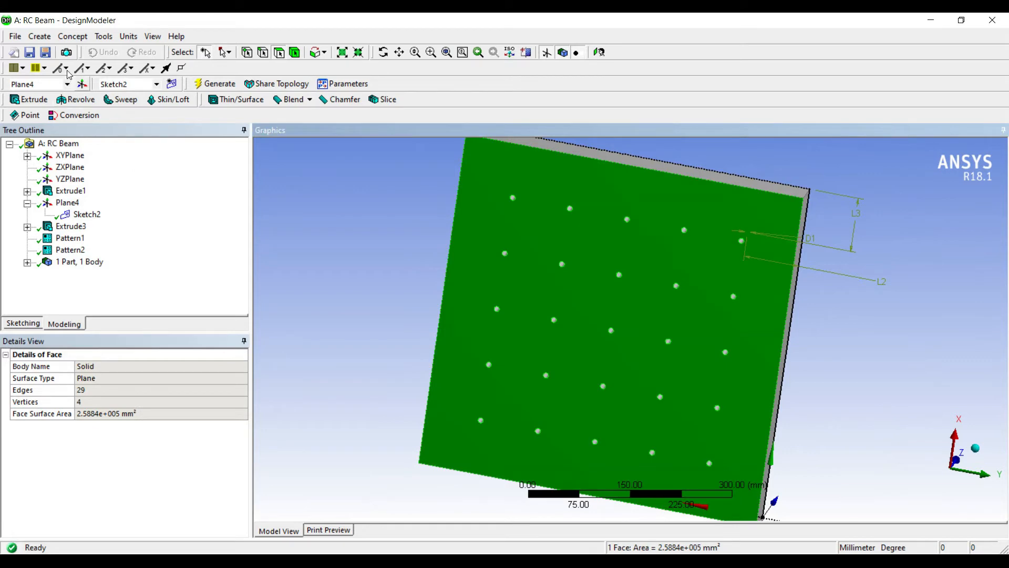
pyautogui.click(82, 84)
pyautogui.click(202, 84)
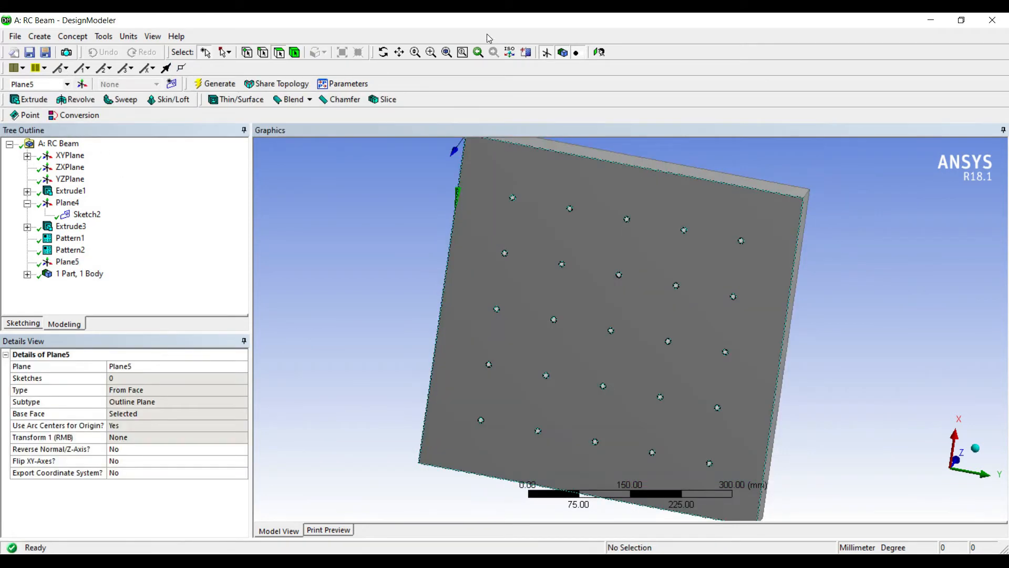
# Sketch a circle about 46 mm in diameter on the new plane, centred at its origin on the first hole
pyautogui.click(599, 52)
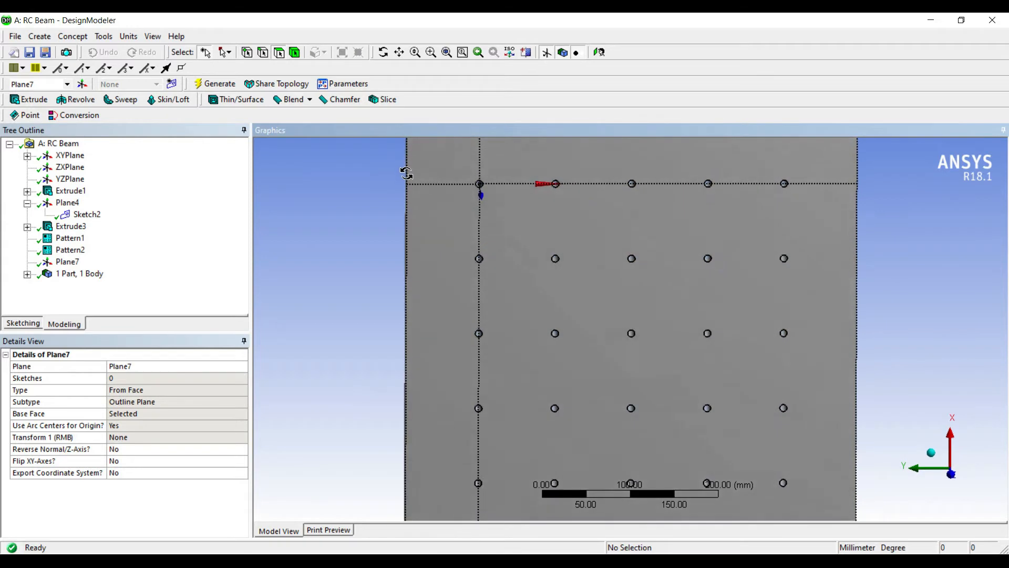
pyautogui.moveTo(406, 173); pyautogui.dragTo(407, 165, button='middle')
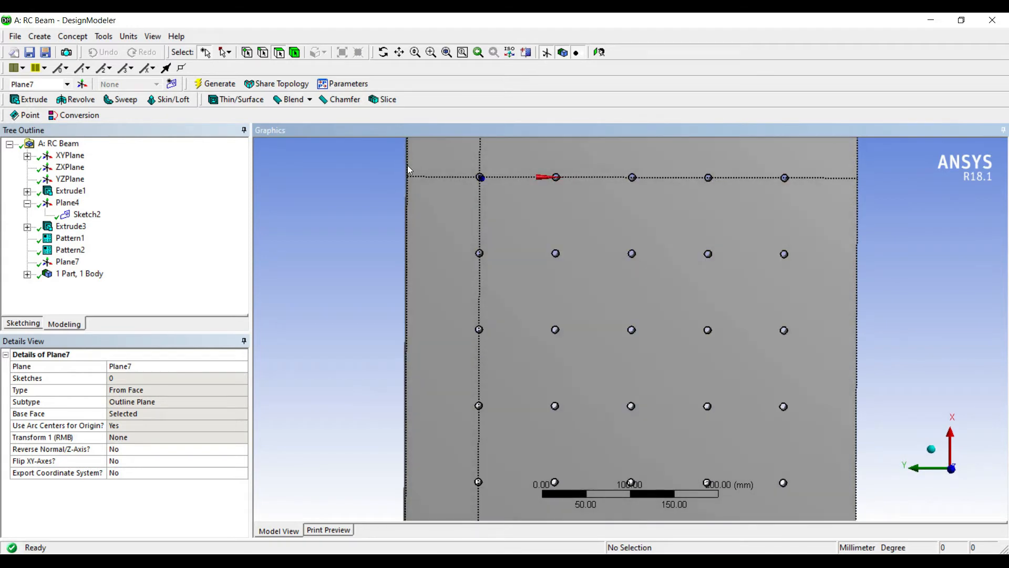
pyautogui.click(23, 322)
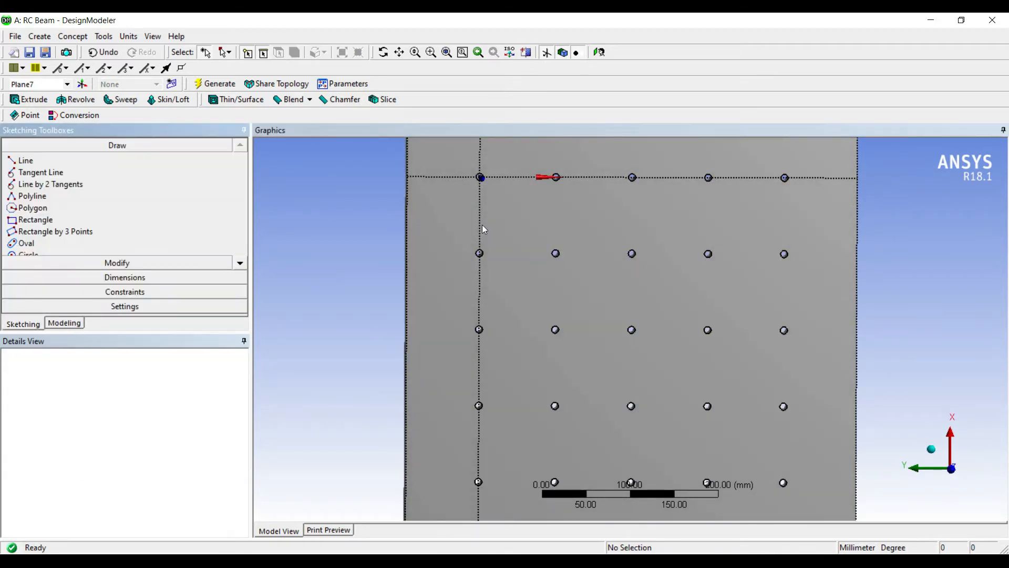
pyautogui.click(26, 252)
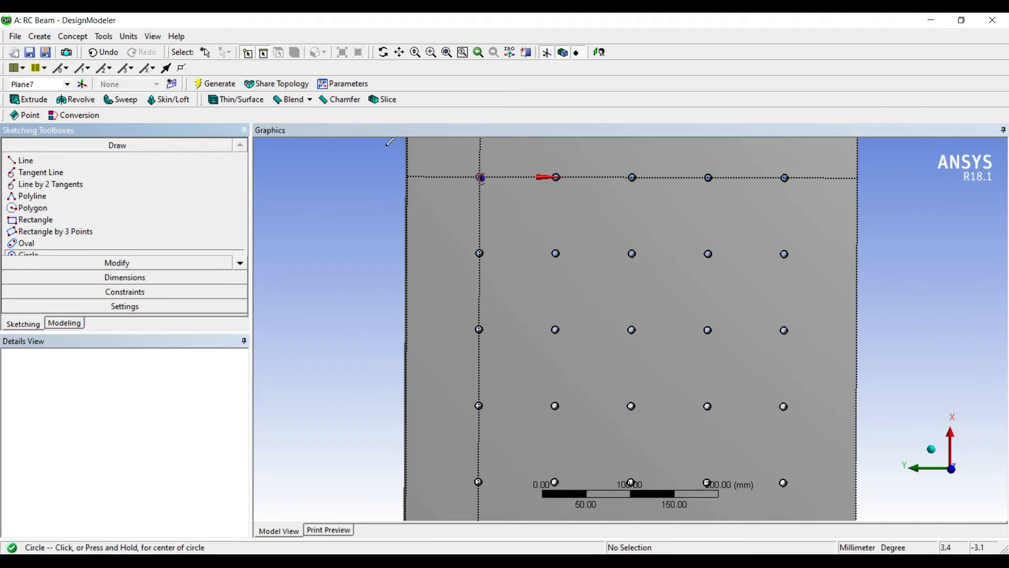
pyautogui.scroll(2, 384, 147)
pyautogui.moveTo(382, 154)
pyautogui.mouseDown(button='middle')
pyautogui.moveTo(342, 129)
pyautogui.moveTo(345, 139)
pyautogui.mouseUp(button='middle')
pyautogui.moveTo(422, 172); pyautogui.dragTo(396, 160)
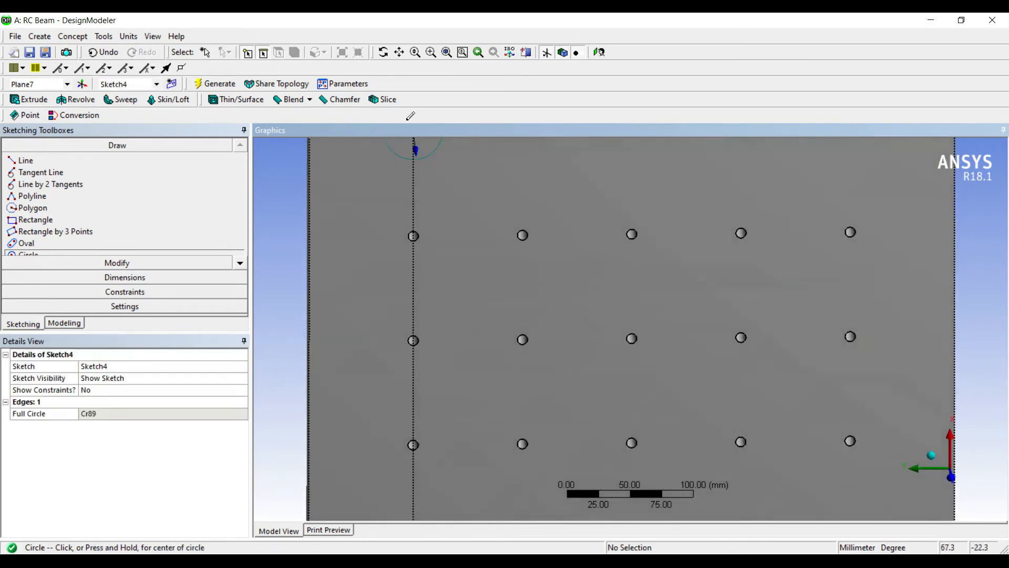
# Dimension the new circle's diameter and set it to 8 mm
pyautogui.click(599, 52)
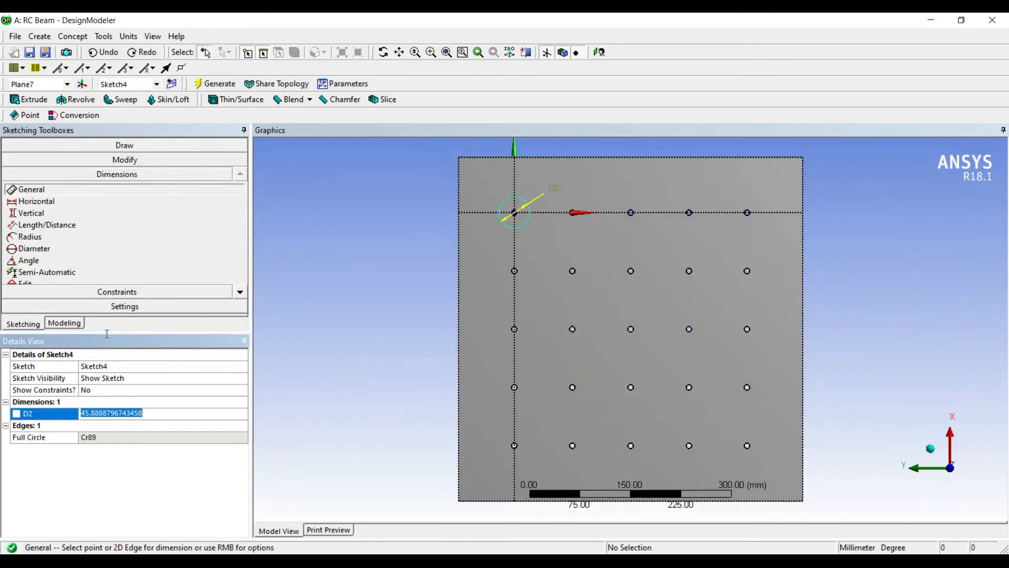
pyautogui.write('8')
pyautogui.press('Return')
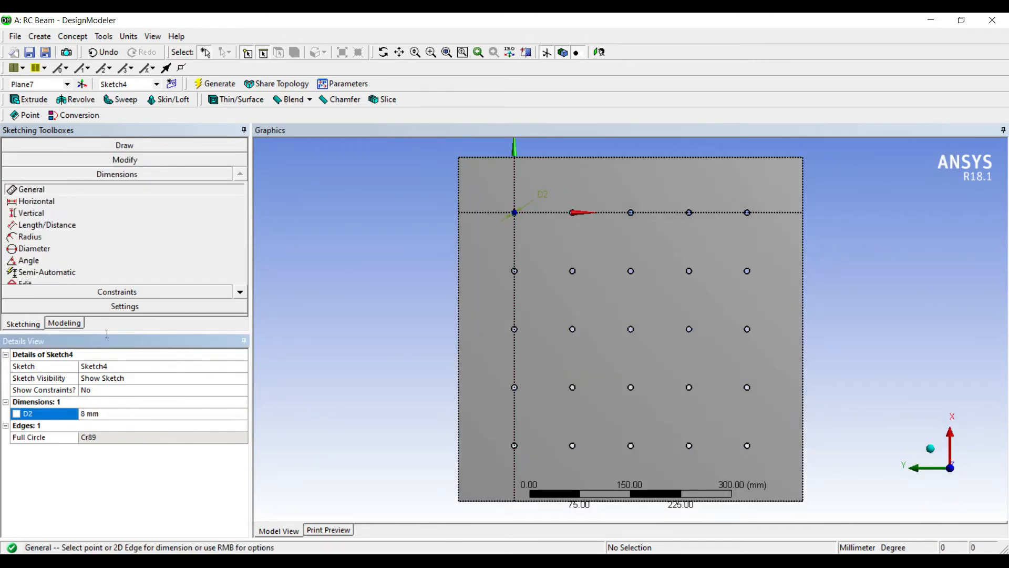
# Extrude the 8 mm circle sketch as Add Frozen, reversed direction, 50 mm deep, and generate the reinforcement bar
pyautogui.moveTo(444, 203)
pyautogui.mouseDown(button='middle')
pyautogui.moveTo(464, 207)
pyautogui.moveTo(447, 196)
pyautogui.mouseUp(button='middle')
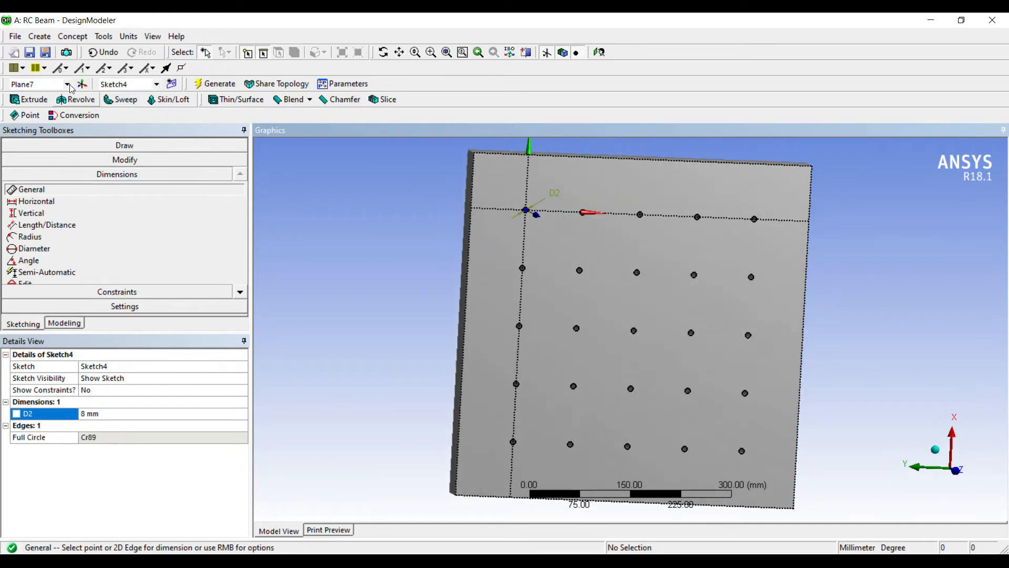
pyautogui.click(29, 99)
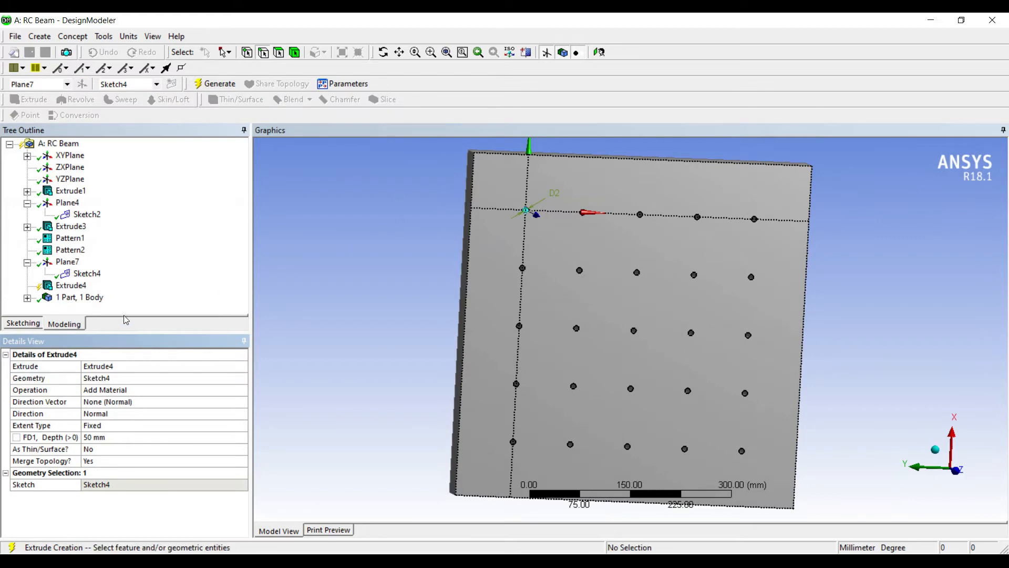
pyautogui.click(242, 389)
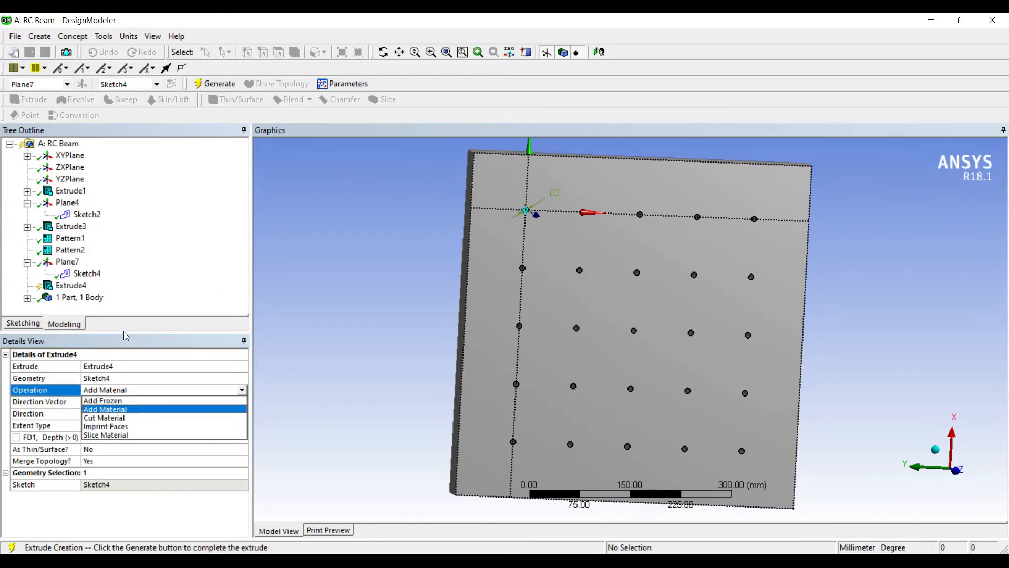
pyautogui.click(158, 401)
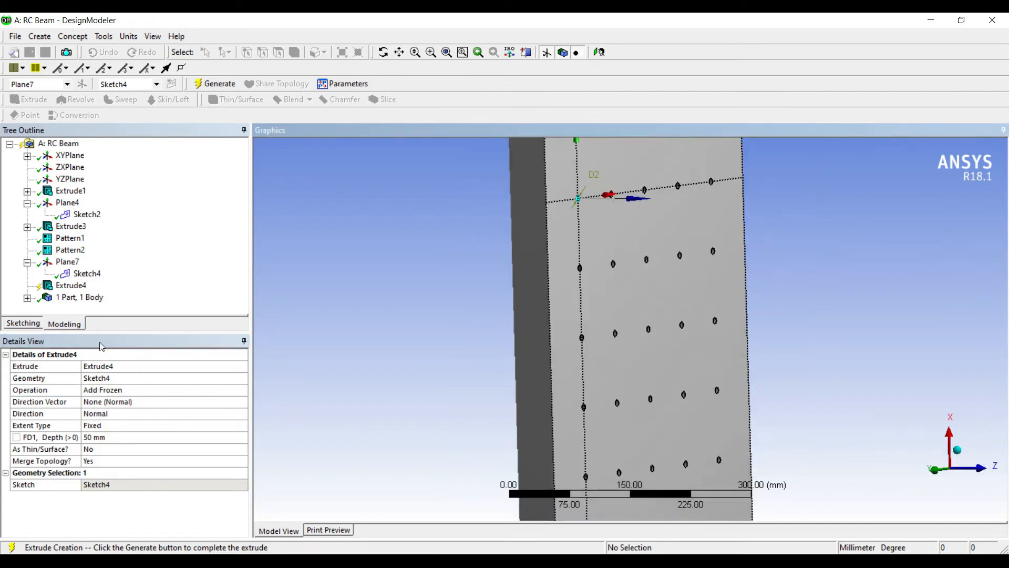
pyautogui.click(120, 413)
pyautogui.click(196, 414)
pyautogui.click(144, 437)
pyautogui.moveTo(417, 264); pyautogui.dragTo(506, 174, button='middle')
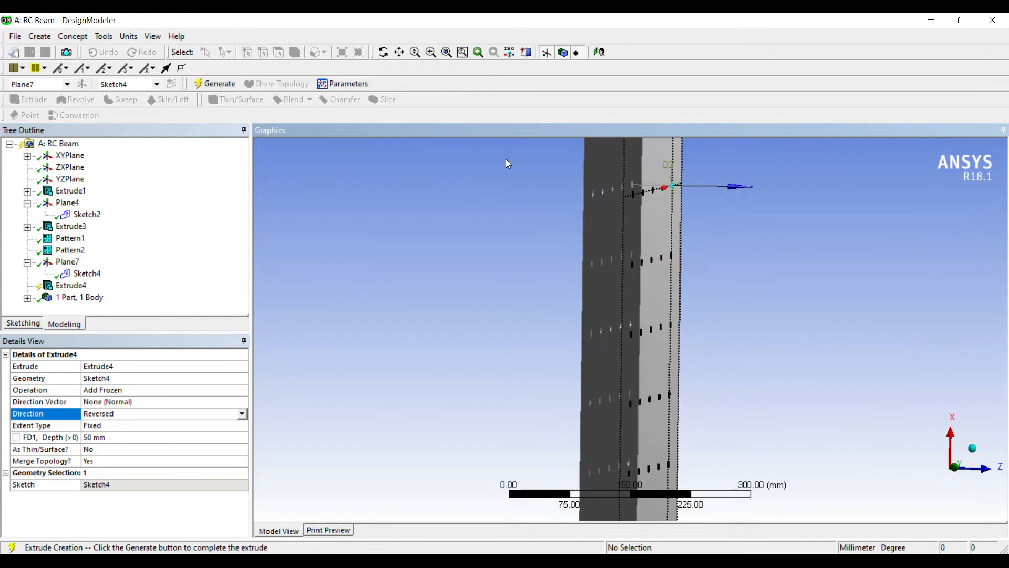
pyautogui.click(215, 83)
# Start a linear pattern and choose the single 8 mm reinforcement bar body as its geometry
pyautogui.moveTo(506, 213); pyautogui.dragTo(362, 191, button='middle')
pyautogui.moveTo(425, 224)
pyautogui.mouseDown(button='middle')
pyautogui.moveTo(592, 222)
pyautogui.moveTo(630, 207)
pyautogui.moveTo(405, 216)
pyautogui.moveTo(716, 216)
pyautogui.moveTo(660, 228)
pyautogui.moveTo(680, 247)
pyautogui.moveTo(453, 216)
pyautogui.moveTo(408, 242)
pyautogui.mouseUp(button='middle')
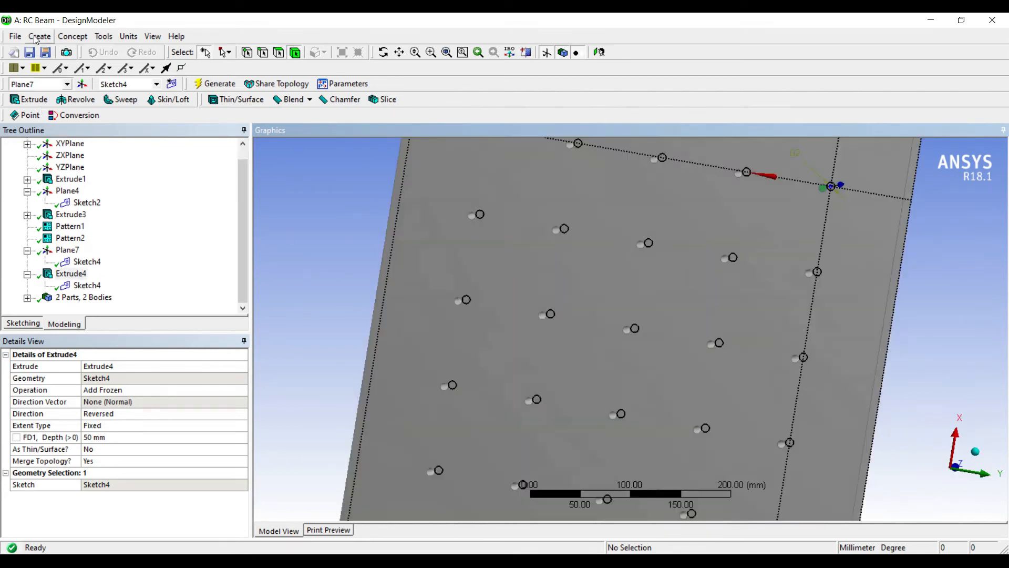
pyautogui.click(40, 36)
pyautogui.click(54, 198)
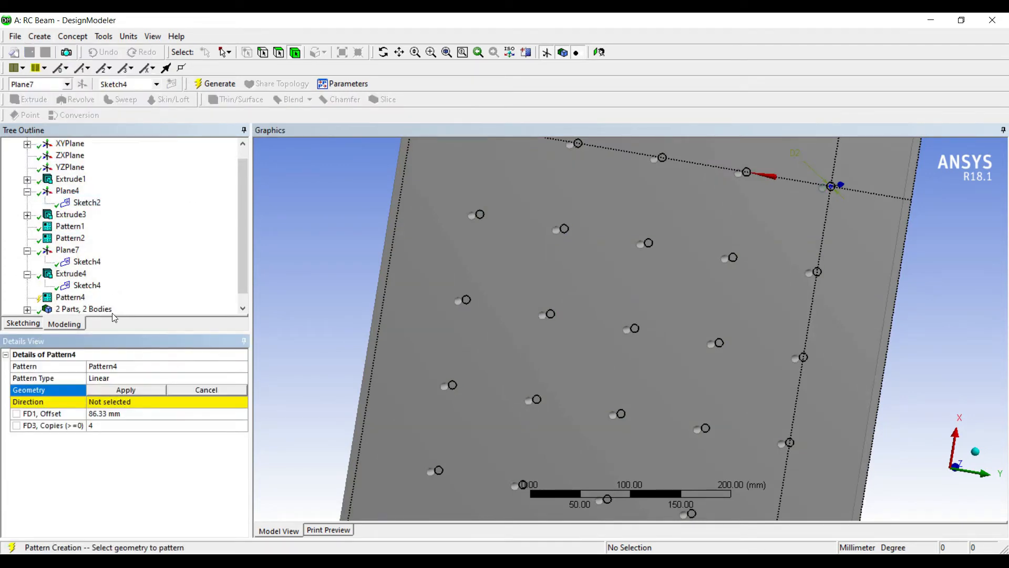
pyautogui.click(668, 162)
pyautogui.moveTo(667, 162); pyautogui.dragTo(626, 203, button='middle')
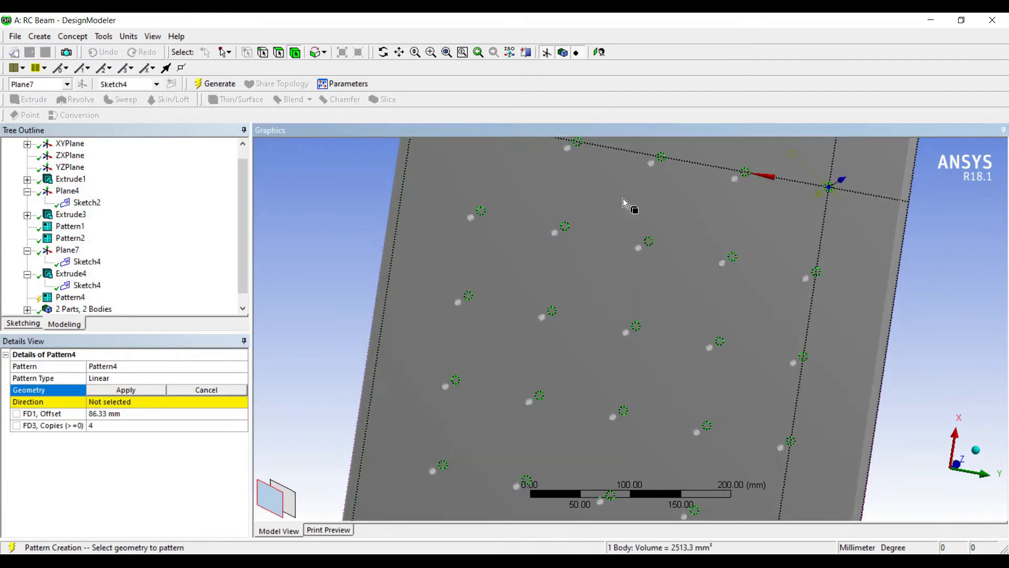
pyautogui.click(126, 389)
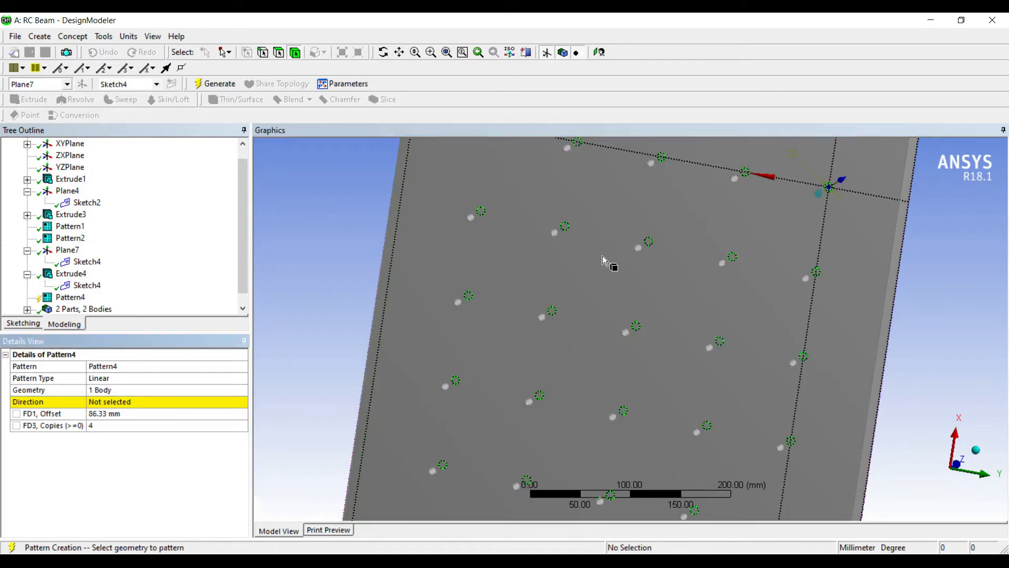
# Pattern the bar along the block edge parallel to the first hole row with 86.33 mm offset and 4 copies, and generate it
pyautogui.click(109, 401)
pyautogui.moveTo(616, 339); pyautogui.dragTo(385, 354, button='middle')
pyautogui.scroll(-2, 443, 255)
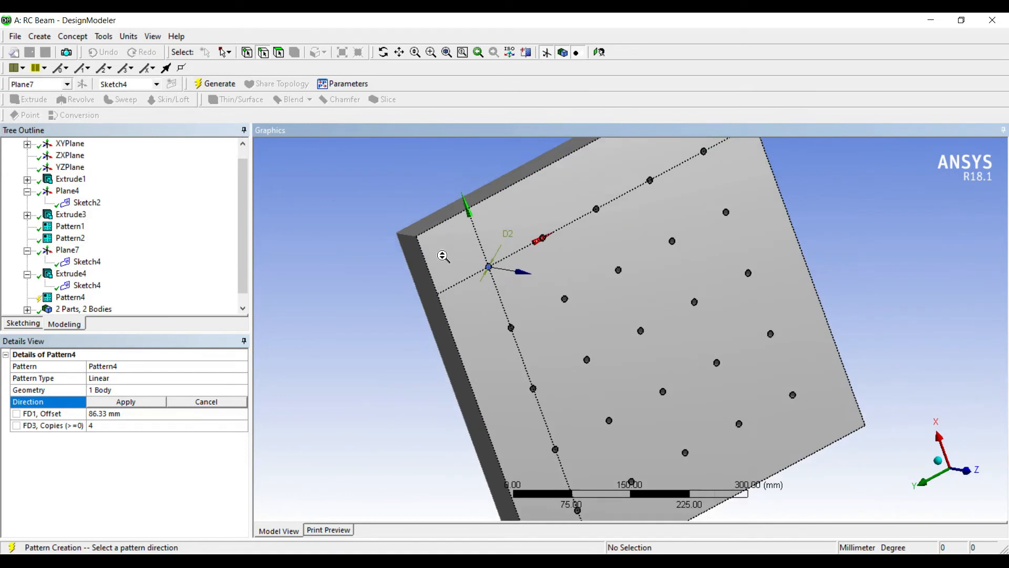
pyautogui.click(424, 153)
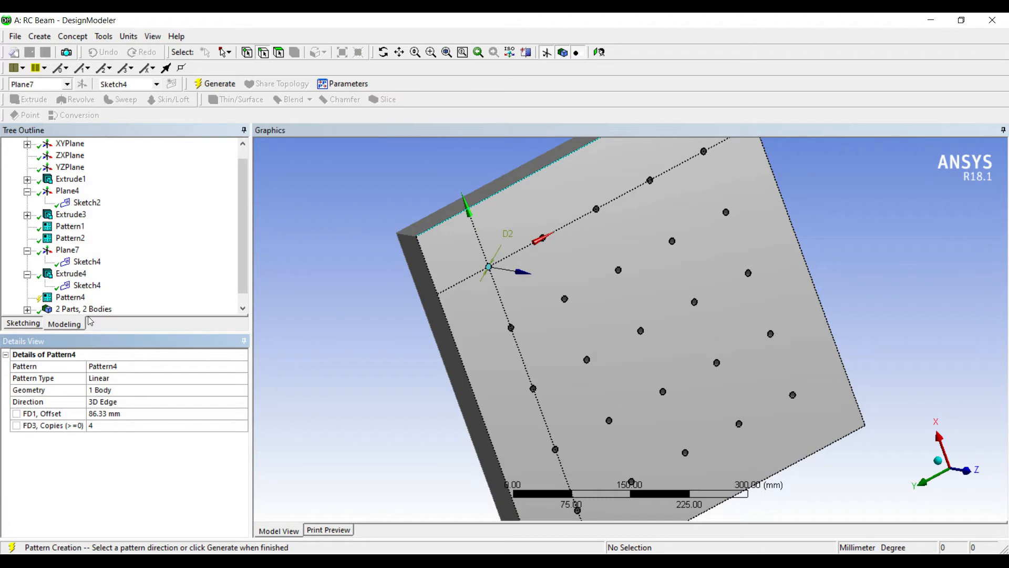
pyautogui.click(215, 83)
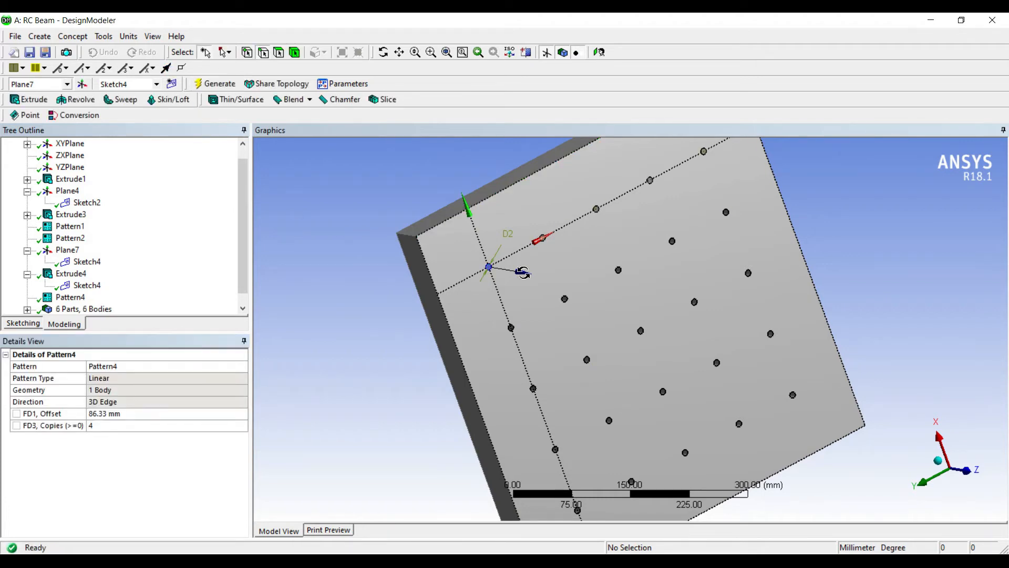
# Start a second linear pattern and choose all five bars of the first row as its geometry
pyautogui.moveTo(523, 269); pyautogui.dragTo(461, 279, button='middle')
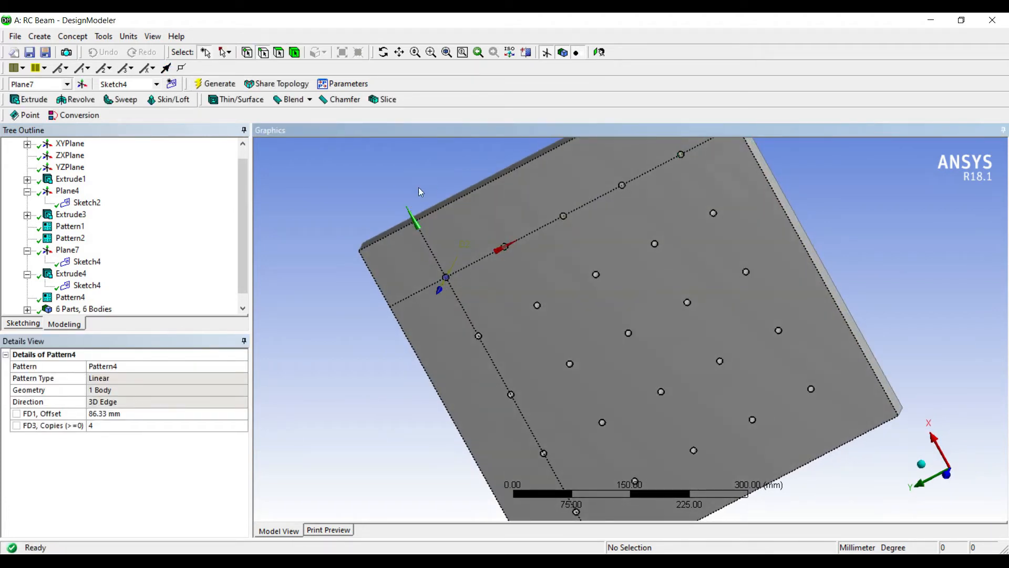
pyautogui.click(40, 36)
pyautogui.click(52, 199)
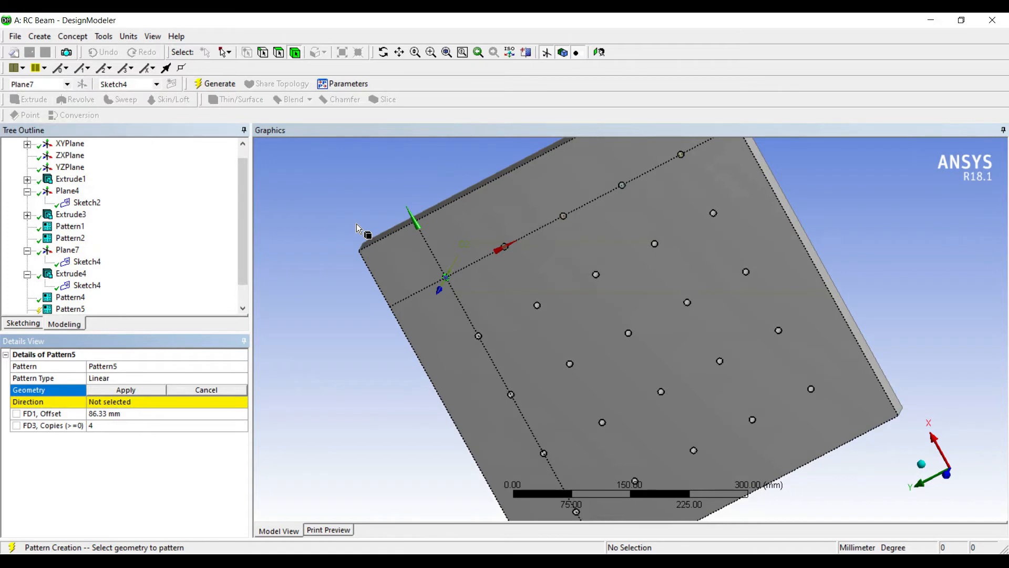
pyautogui.click(389, 227)
pyautogui.keyDown('ctrl'); pyautogui.click(427, 200); pyautogui.keyUp('ctrl')
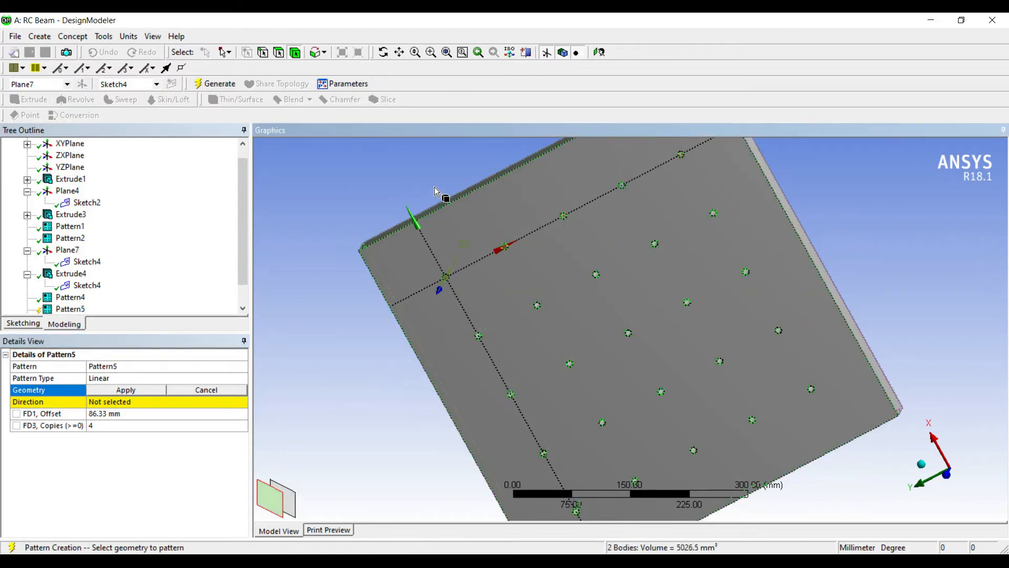
pyautogui.keyDown('ctrl'); pyautogui.click(473, 174); pyautogui.keyUp('ctrl')
pyautogui.keyDown('ctrl'); pyautogui.click(518, 149); pyautogui.keyUp('ctrl')
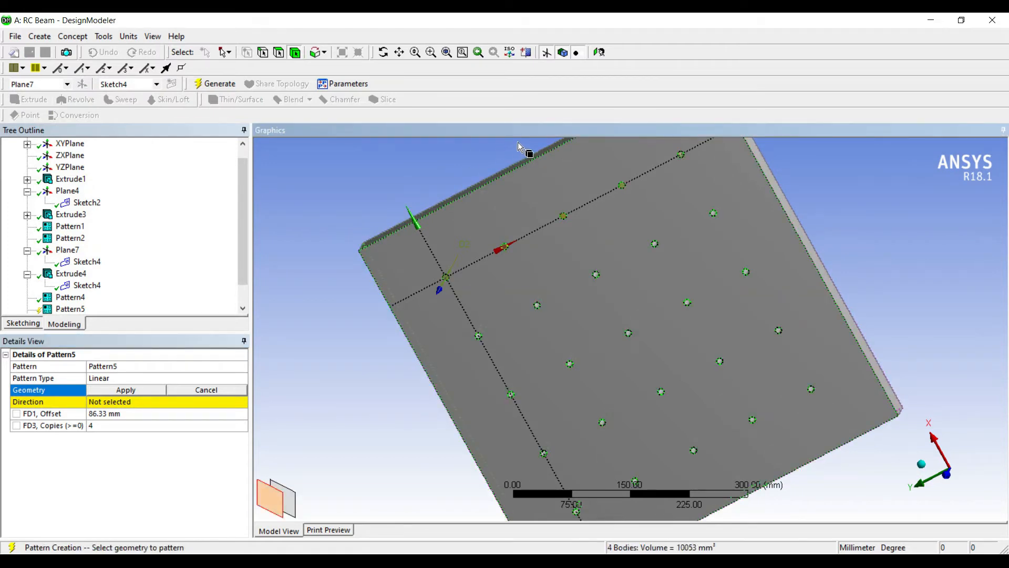
pyautogui.keyDown('ctrl'); pyautogui.click(549, 140); pyautogui.keyUp('ctrl')
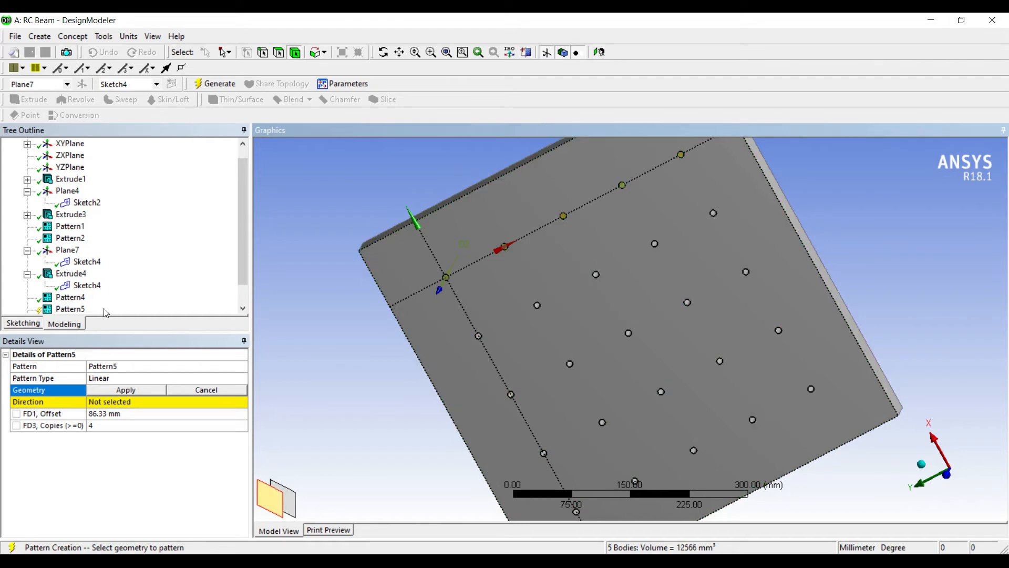
pyautogui.click(127, 389)
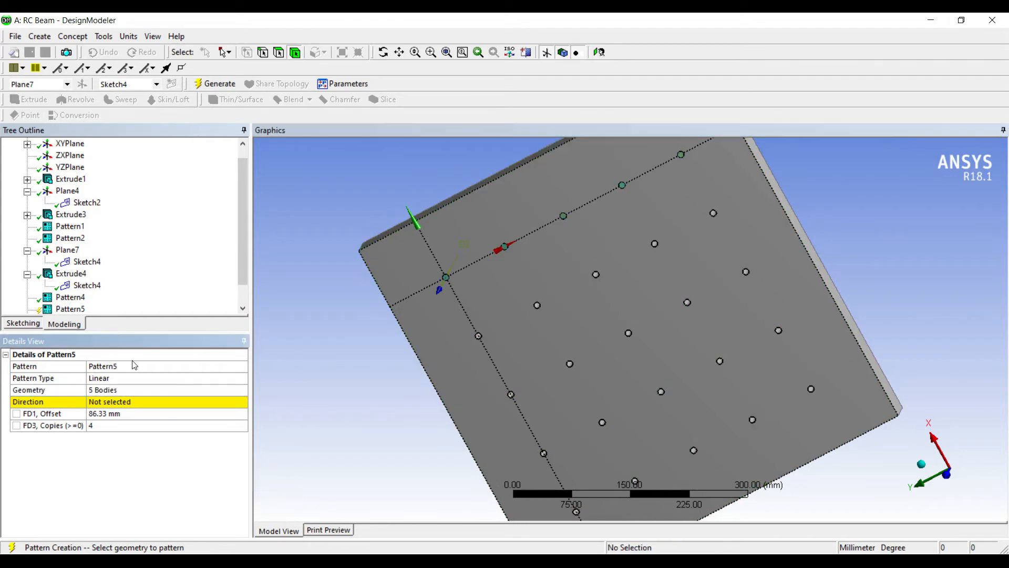
# Set the 510 mm block edge perpendicular to the bar row as direction and generate the pattern with 86.33 mm offset and 4 copies
pyautogui.click(342, 298)
pyautogui.moveTo(420, 416); pyautogui.dragTo(446, 340, button='middle')
pyautogui.scroll(-3, 478, 369)
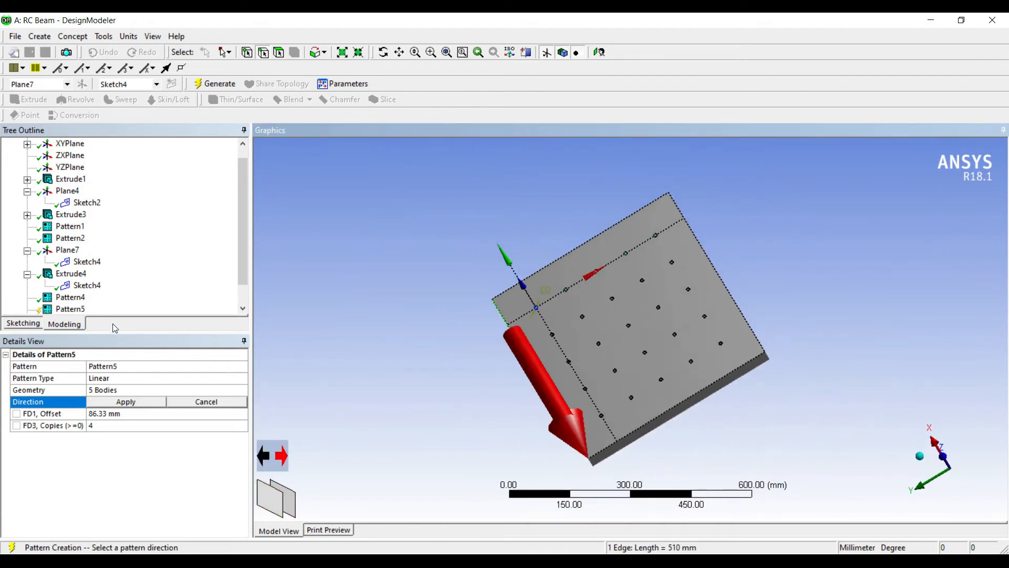
pyautogui.click(93, 344)
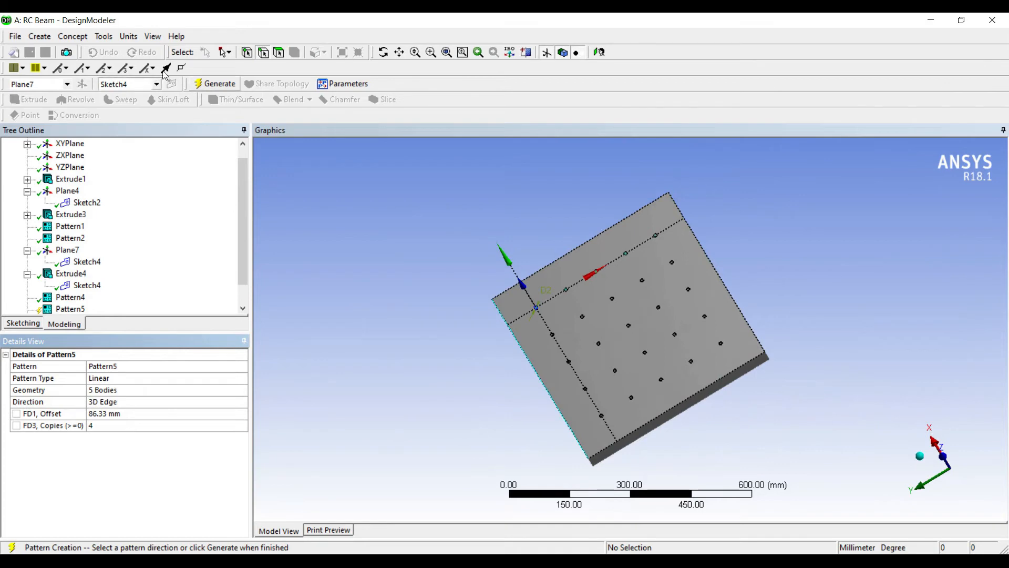
pyautogui.click(215, 84)
pyautogui.moveTo(562, 250); pyautogui.dragTo(615, 295, button='middle')
pyautogui.scroll(4, 559, 293)
pyautogui.moveTo(554, 298); pyautogui.dragTo(575, 304, button='middle')
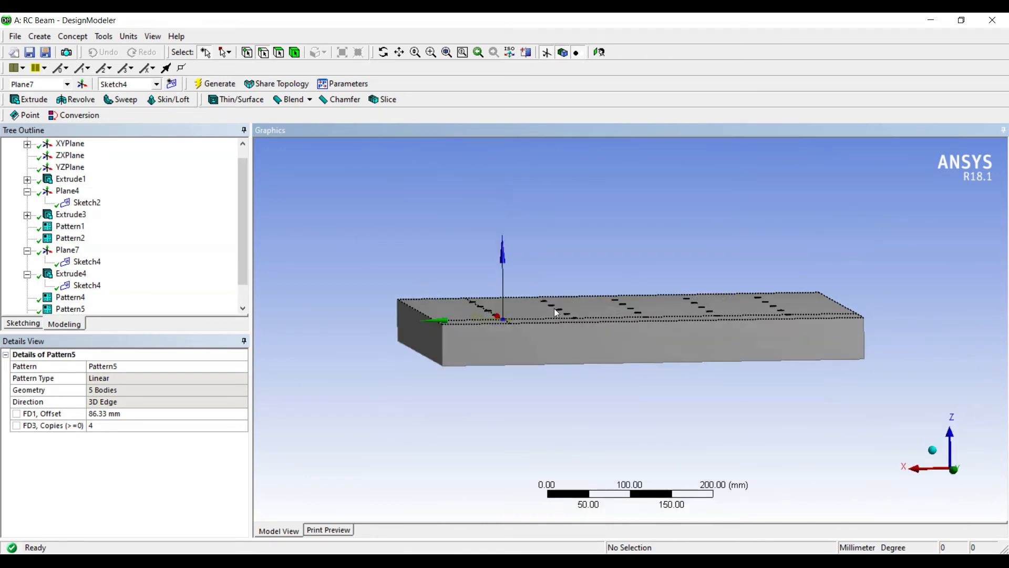
# Switch to Workbench and open the RC Beam system's Model in Mechanical
pyautogui.click(931, 20)
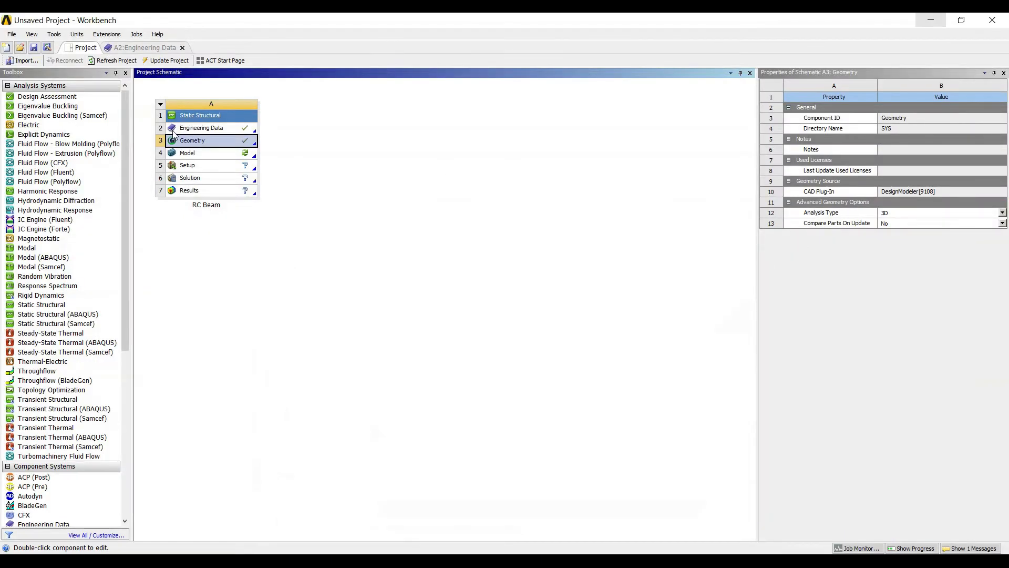
pyautogui.doubleClick(187, 153)
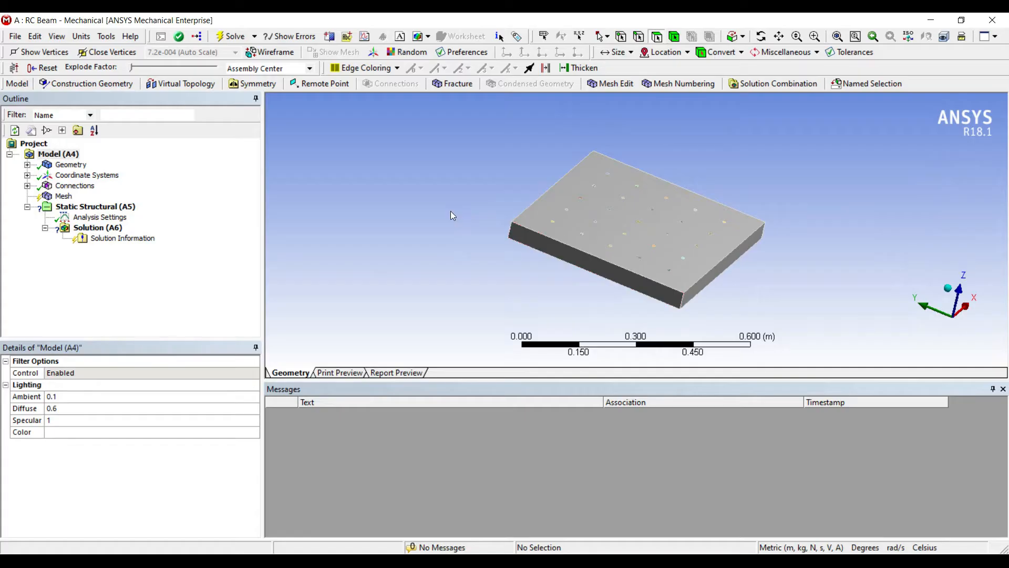
pyautogui.moveTo(450, 211)
pyautogui.mouseDown(button='middle')
pyautogui.moveTo(446, 225)
pyautogui.moveTo(453, 217)
pyautogui.mouseUp(button='middle')
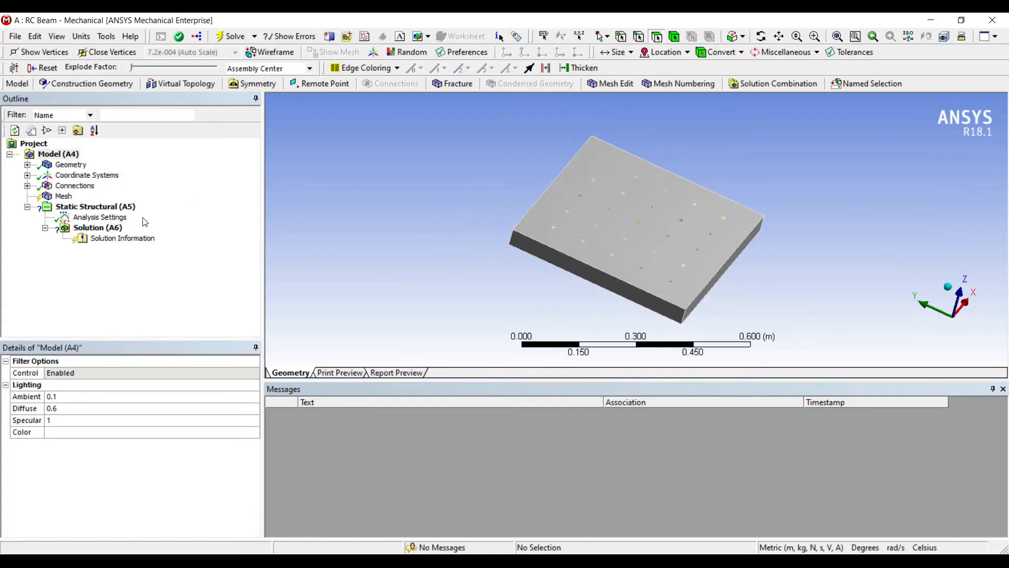
# Assign Concrete as the material of the block, the first solid in the geometry
pyautogui.click(27, 164)
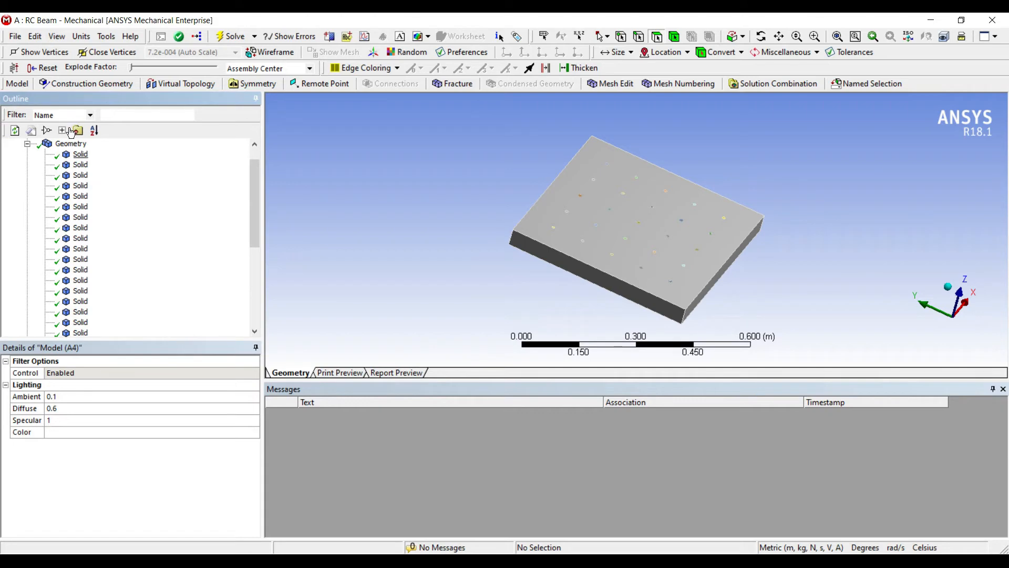
pyautogui.scroll(-5, 66, 174)
pyautogui.scroll(10, 66, 174)
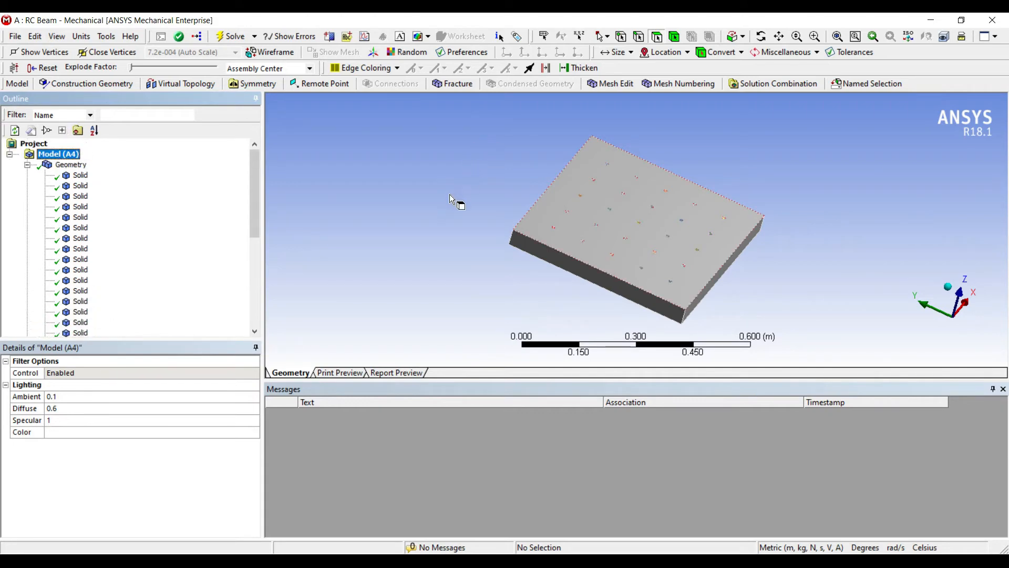
pyautogui.click(80, 175)
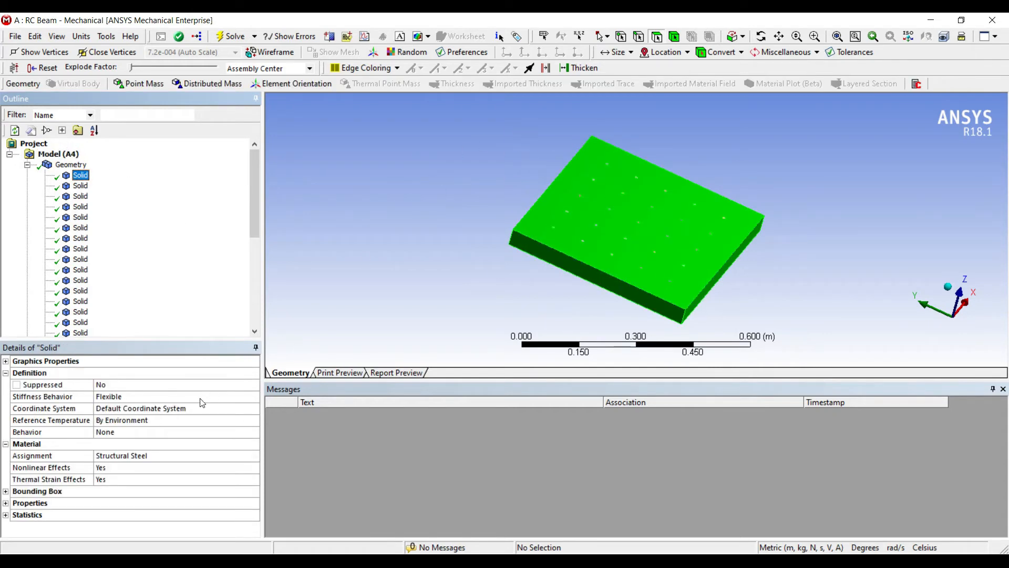
pyautogui.click(136, 372)
pyautogui.click(254, 455)
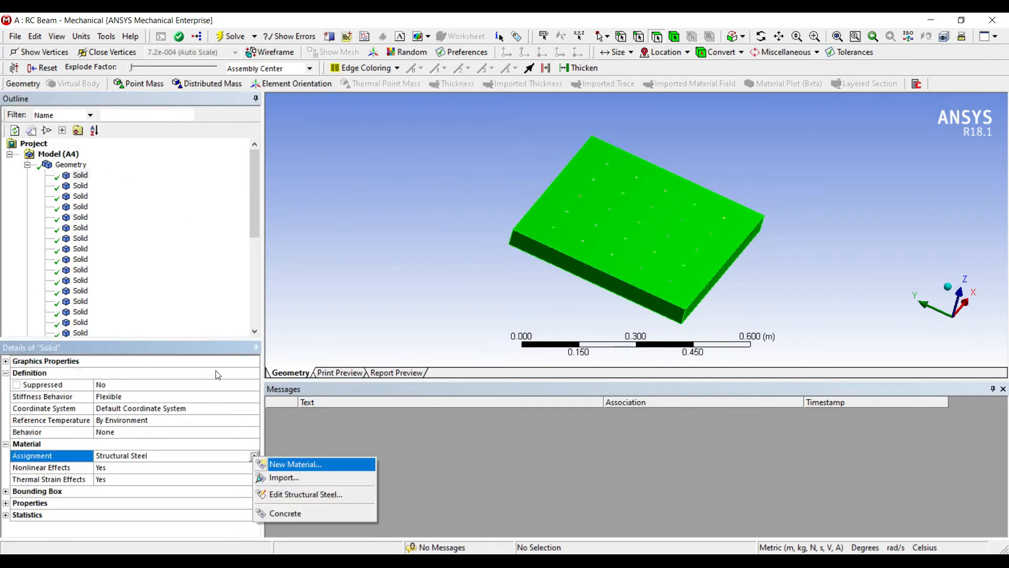
pyautogui.click(294, 513)
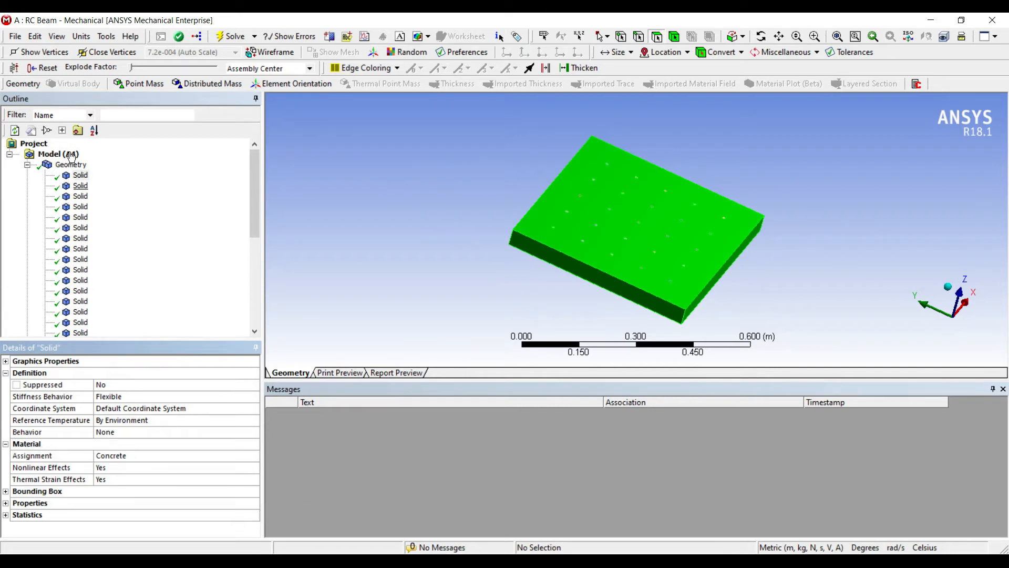
# Check the material assignment of several reinforcement bar solids, then collapse the geometry list
pyautogui.click(76, 207)
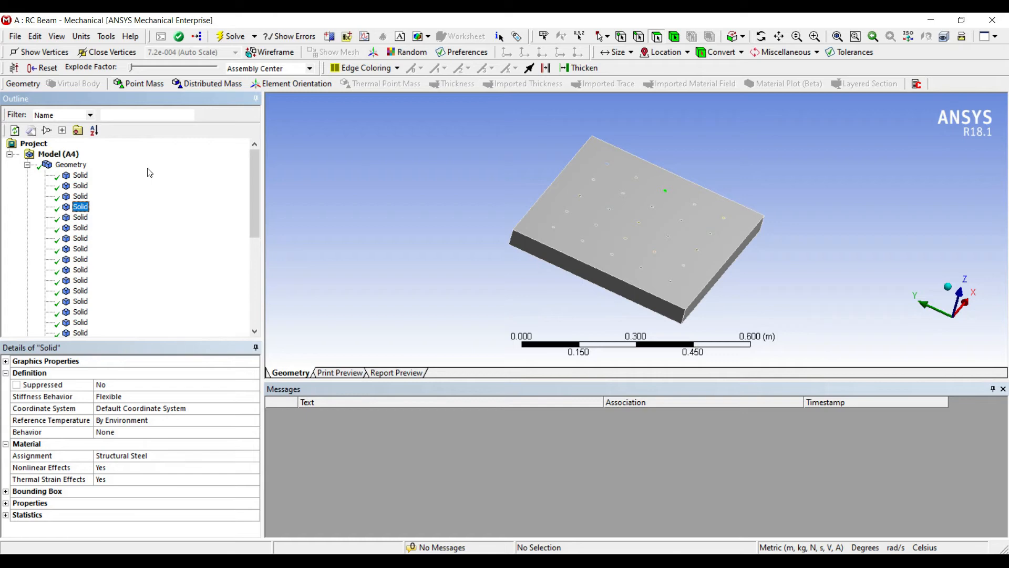
pyautogui.click(81, 185)
pyautogui.keyDown('ctrl'); pyautogui.click(80, 196); pyautogui.keyUp('ctrl')
pyautogui.keyDown('ctrl'); pyautogui.click(80, 207); pyautogui.keyUp('ctrl')
pyautogui.keyDown('ctrl'); pyautogui.click(80, 227); pyautogui.keyUp('ctrl')
pyautogui.keyDown('ctrl'); pyautogui.click(80, 238); pyautogui.keyUp('ctrl')
pyautogui.keyDown('ctrl'); pyautogui.click(80, 259); pyautogui.keyUp('ctrl')
pyautogui.click(184, 456)
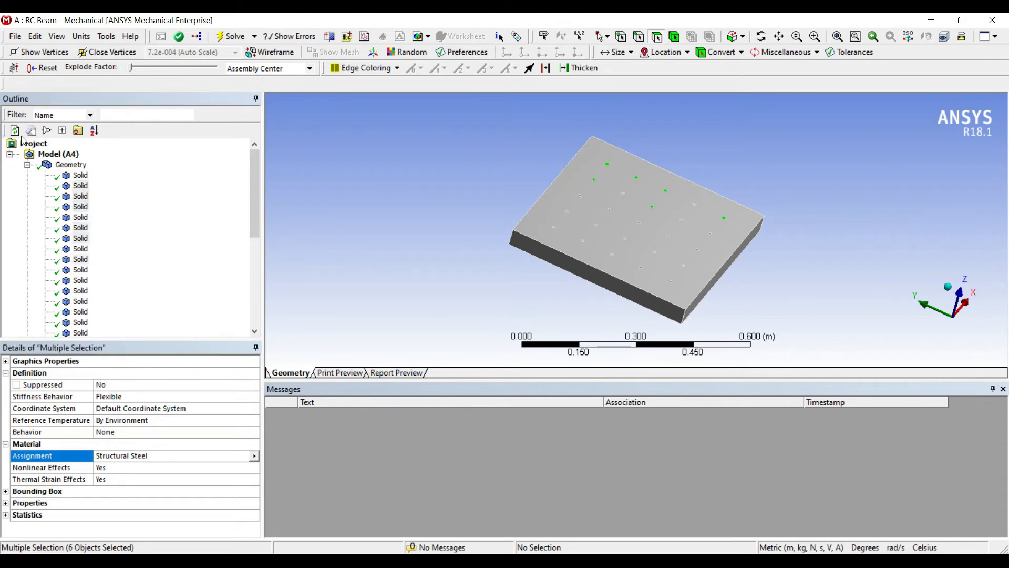
pyautogui.click(27, 165)
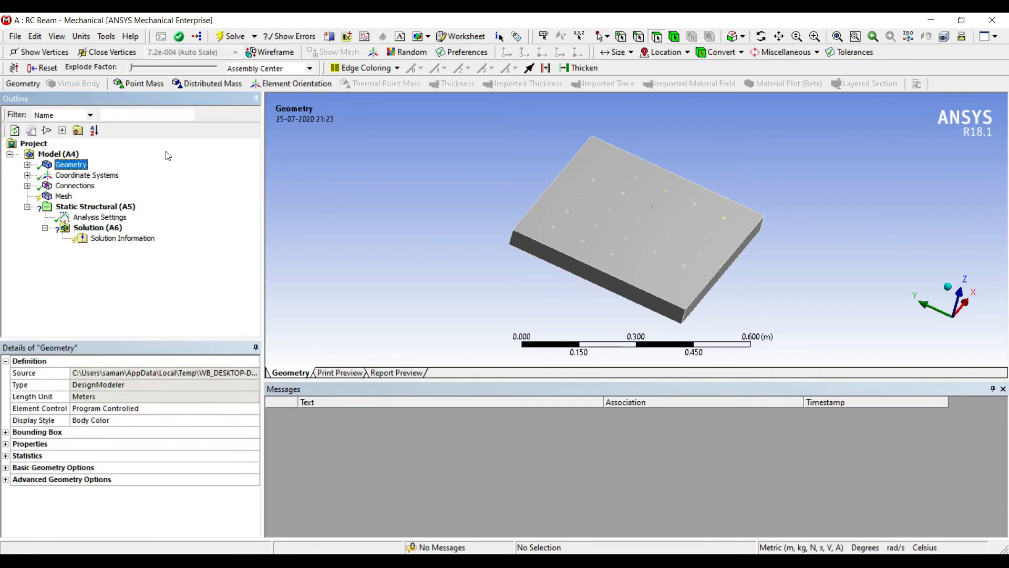
# Set the mesh sizing's Relevance Center to Fine and generate the mesh
pyautogui.click(50, 196)
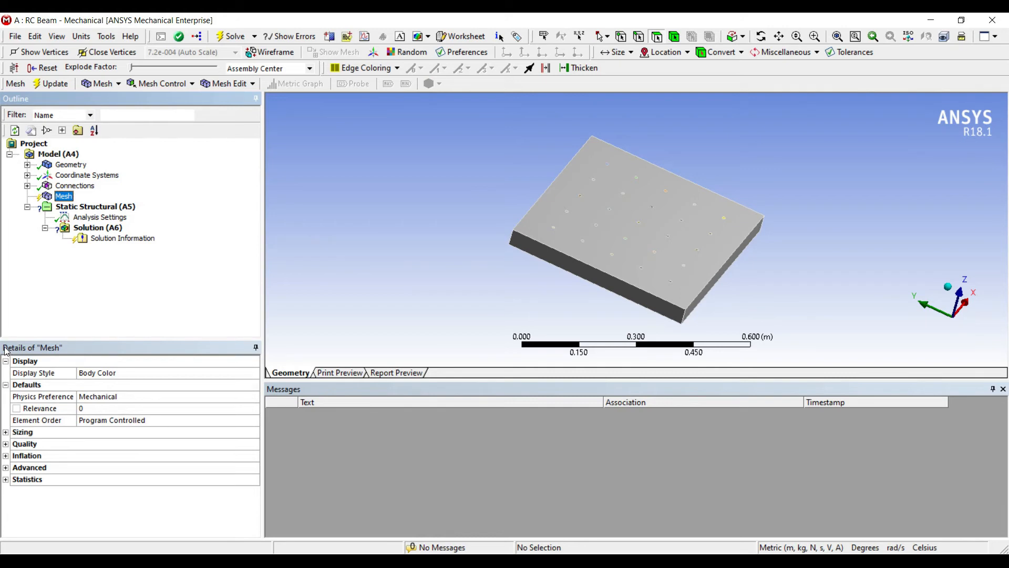
pyautogui.click(5, 431)
pyautogui.click(208, 455)
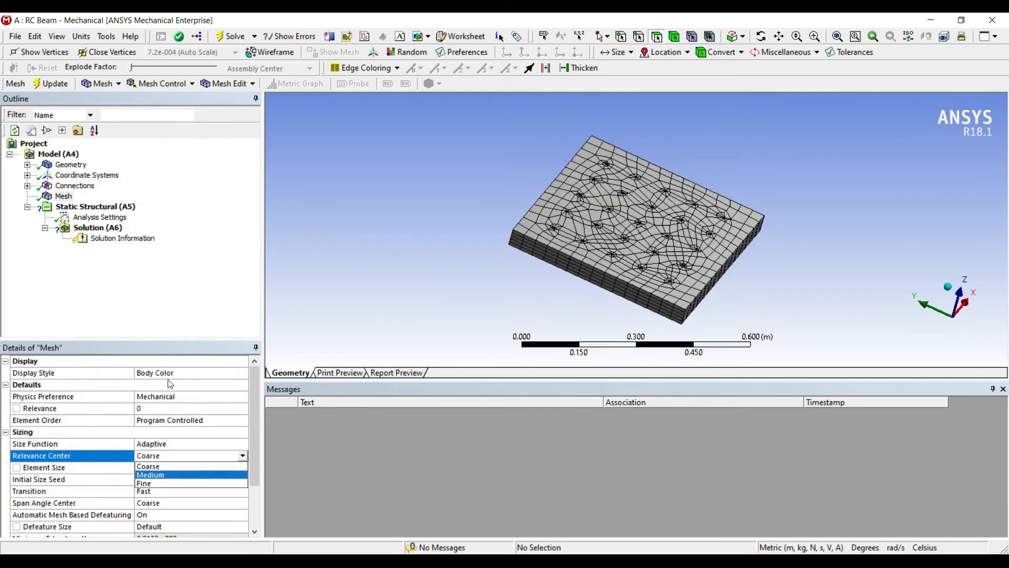
pyautogui.click(207, 483)
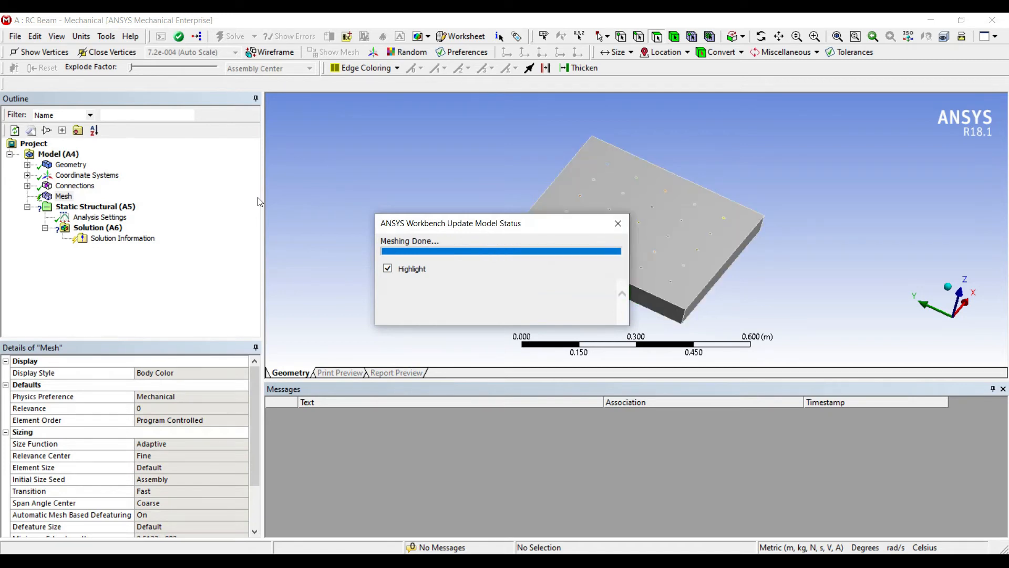
# Apply a fixed support to the four outer edges of the concrete block's bottom face
pyautogui.moveTo(520, 241); pyautogui.dragTo(542, 210, button='middle')
pyautogui.click(105, 228)
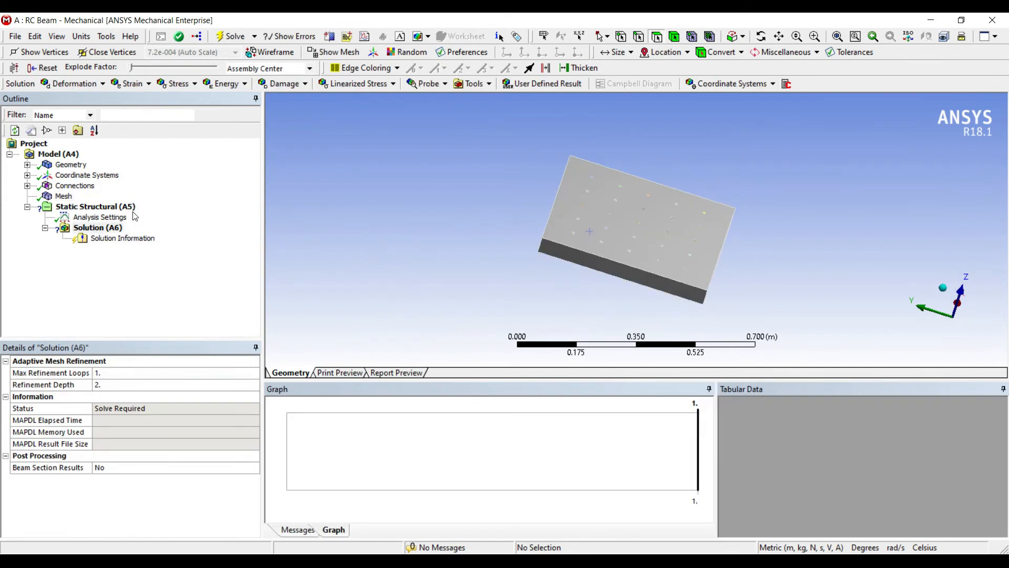
pyautogui.click(92, 217)
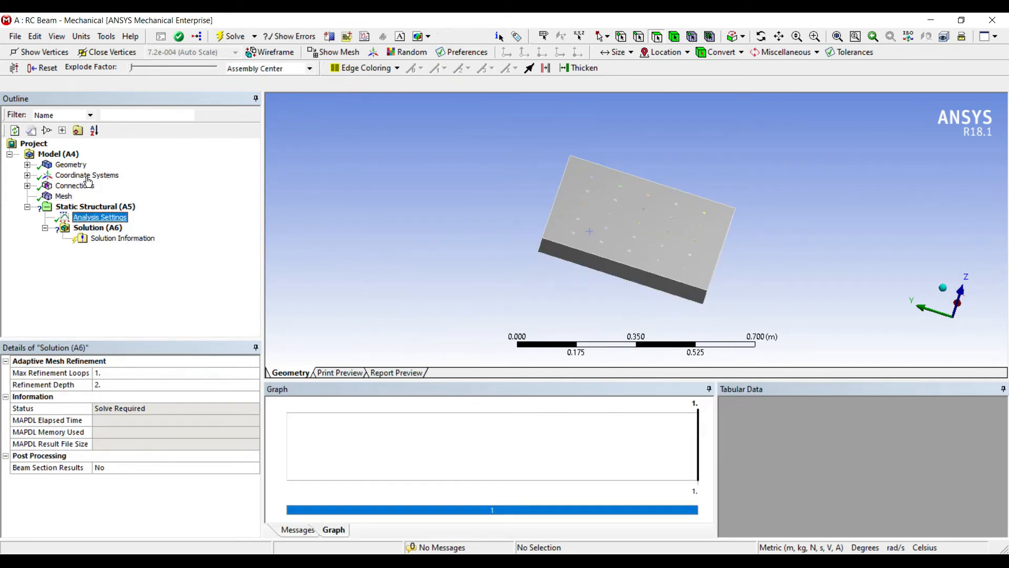
pyautogui.moveTo(416, 202); pyautogui.dragTo(498, 188, button='middle')
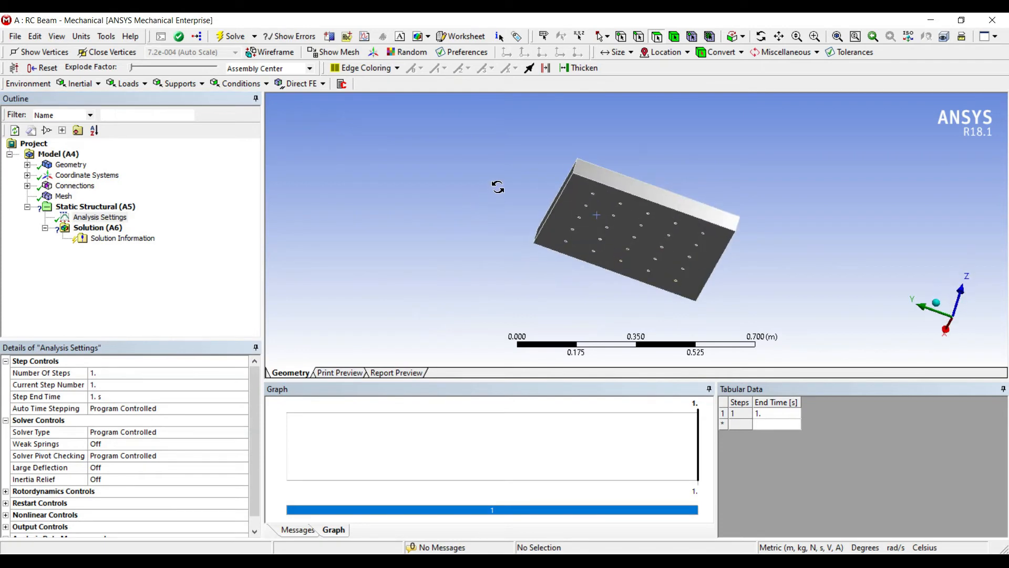
pyautogui.moveTo(471, 195); pyautogui.dragTo(458, 164, button='middle')
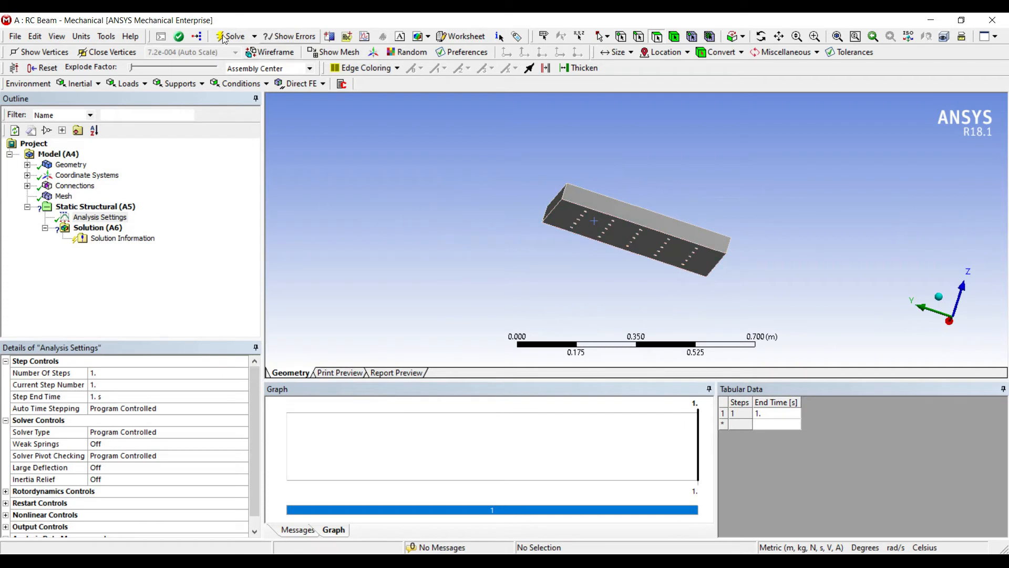
pyautogui.click(464, 166)
pyautogui.moveTo(532, 205); pyautogui.dragTo(454, 170, button='middle')
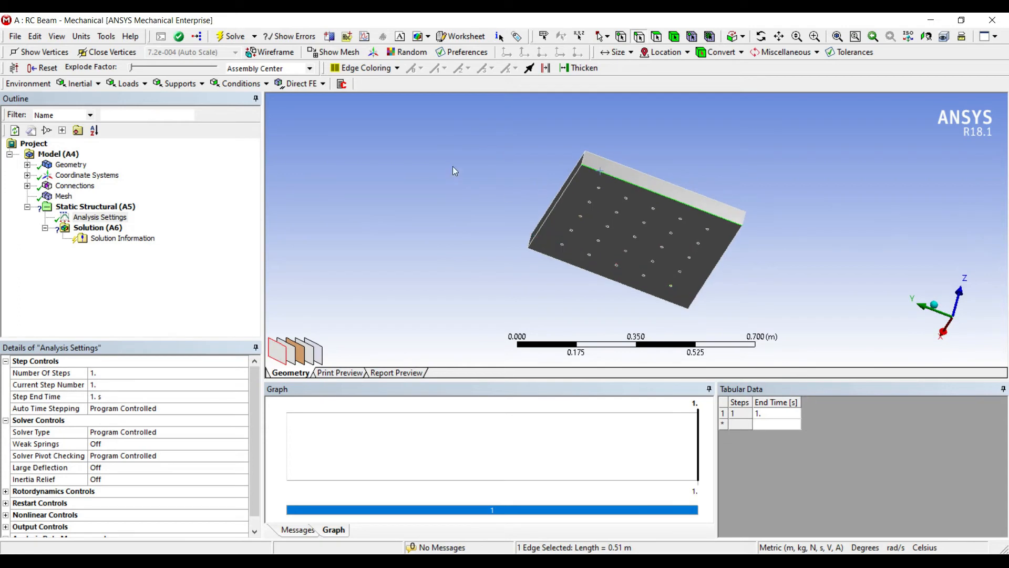
pyautogui.keyDown('ctrl'); pyautogui.click(564, 195); pyautogui.keyUp('ctrl')
pyautogui.keyDown('ctrl'); pyautogui.click(573, 264); pyautogui.keyUp('ctrl')
pyautogui.keyDown('ctrl'); pyautogui.click(719, 260); pyautogui.keyUp('ctrl')
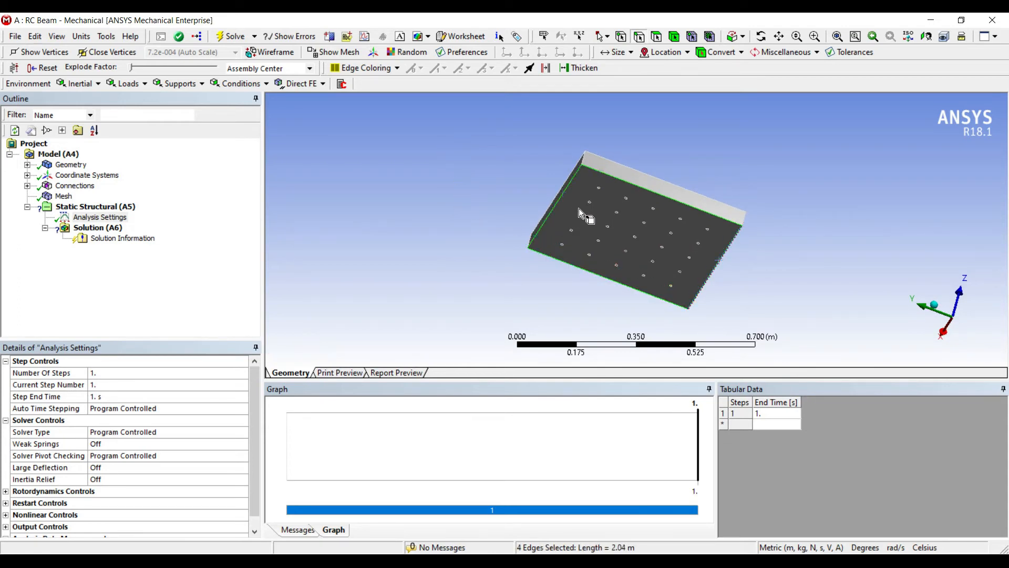
pyautogui.rightClick(719, 260)
pyautogui.moveTo(741, 267)
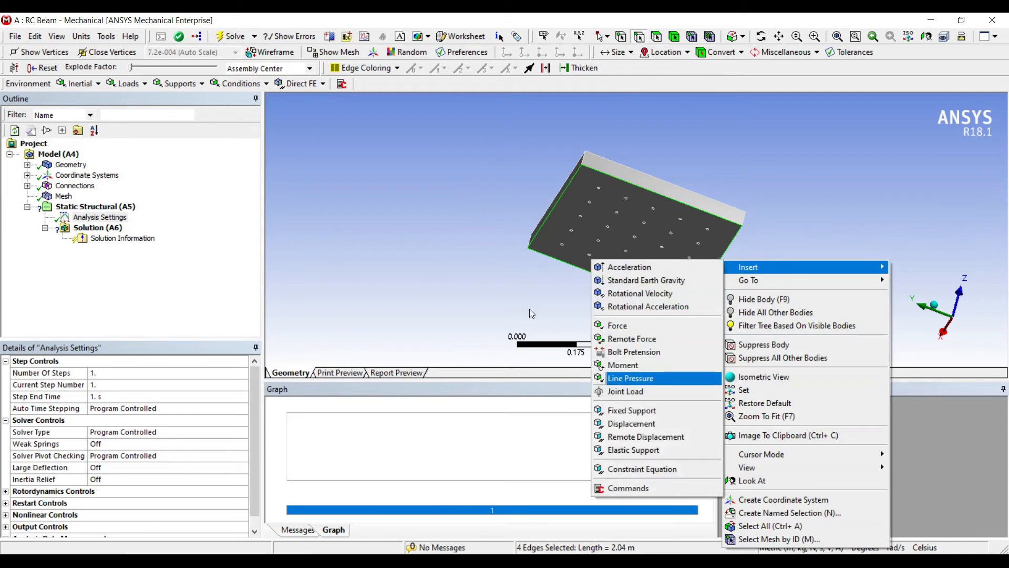
pyautogui.click(631, 410)
# Insert a force load on the top face of the concrete block
pyautogui.moveTo(504, 190); pyautogui.dragTo(463, 181, button='middle')
pyautogui.click(657, 36)
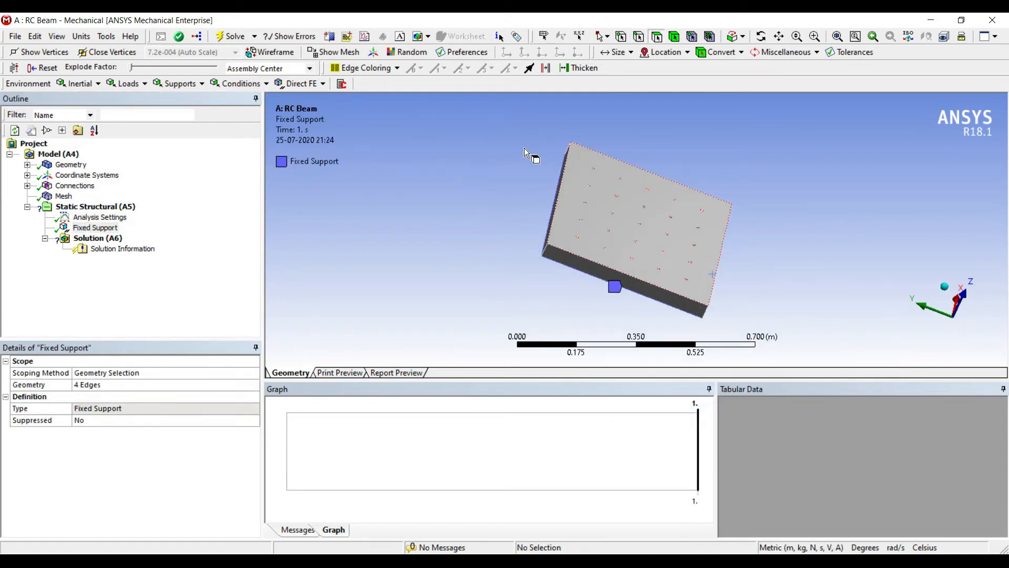
pyautogui.click(644, 201)
pyautogui.rightClick(645, 202)
pyautogui.moveTo(678, 210)
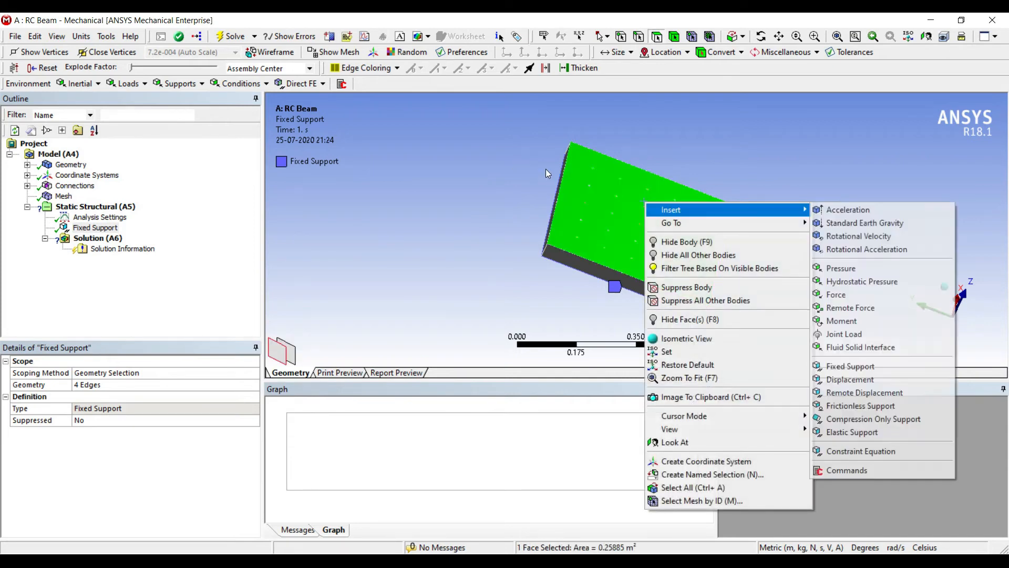
pyautogui.click(836, 294)
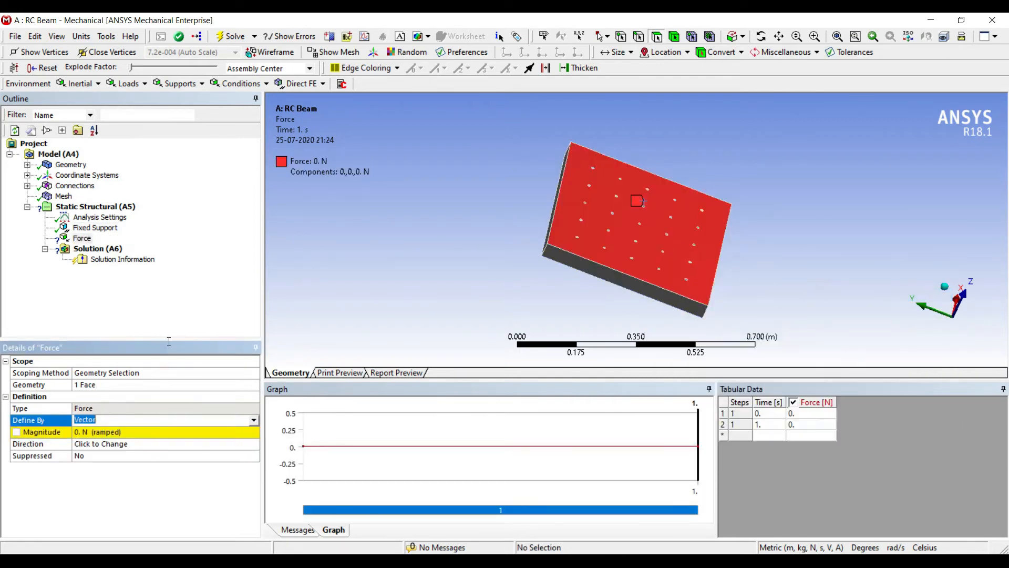
# Define the force by components and set its Z component to -25000 N
pyautogui.click(204, 420)
pyautogui.click(153, 431)
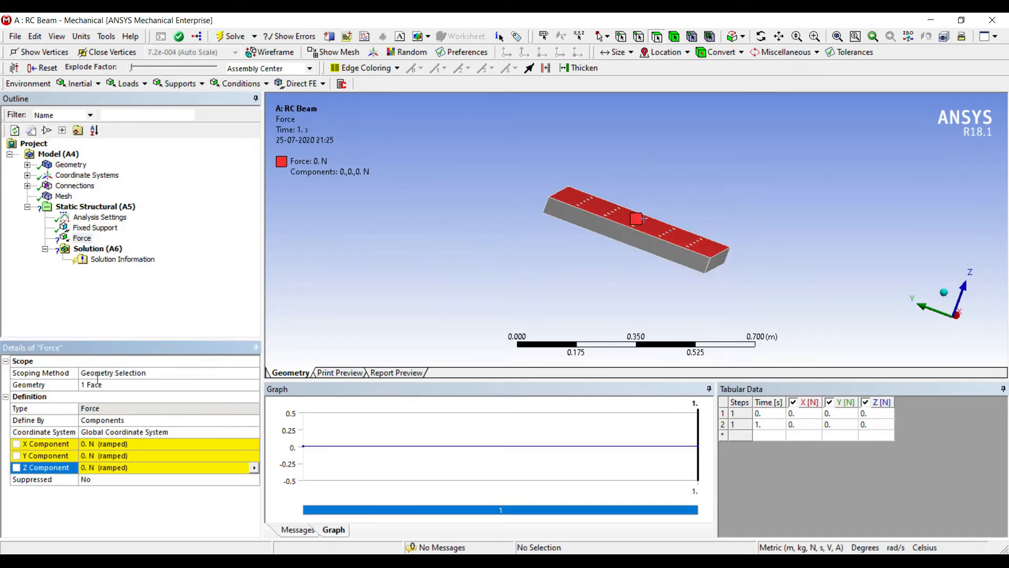
pyautogui.press('Tab')
pyautogui.write('-25000')
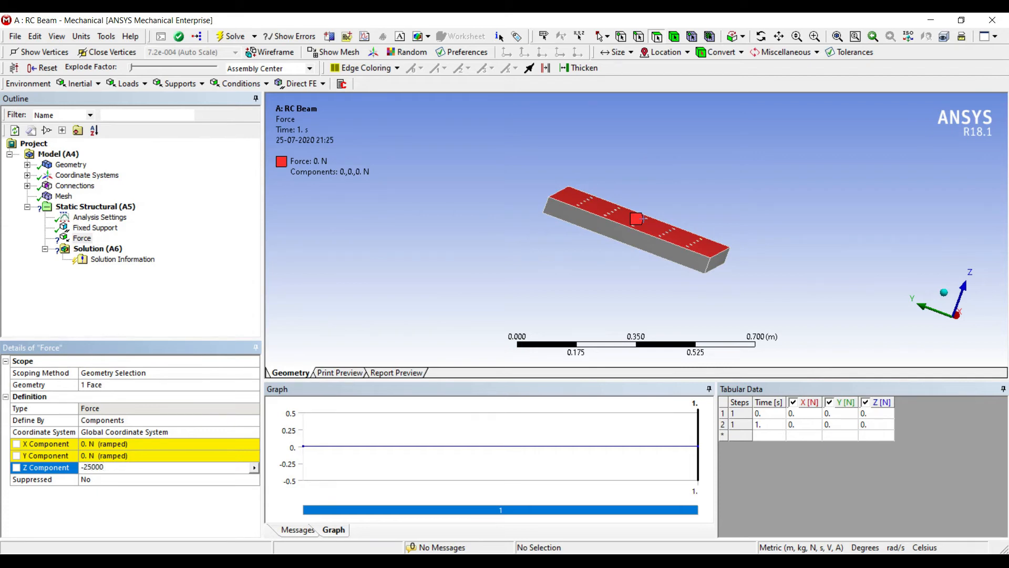
pyautogui.press('Return')
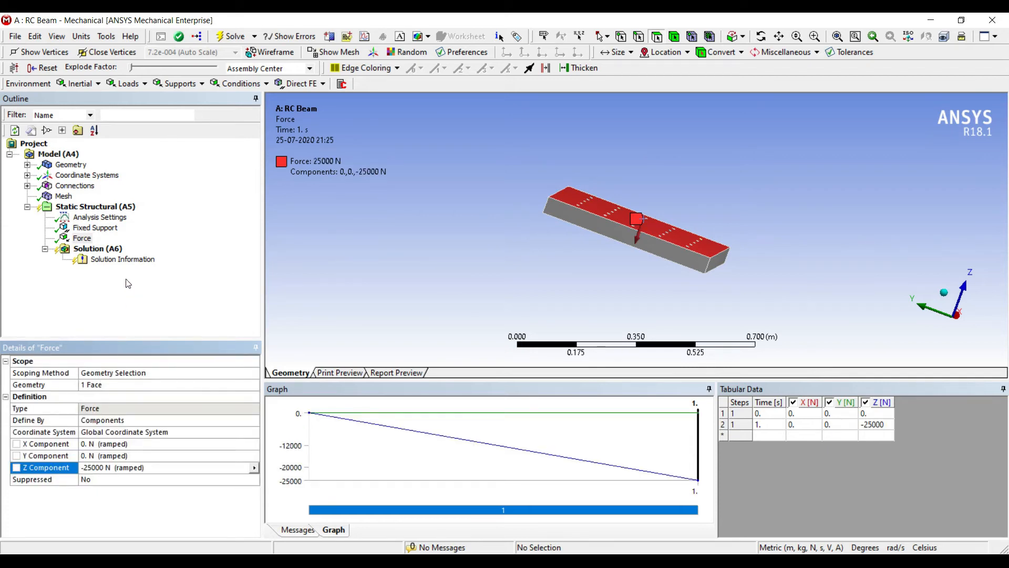
# Solve the analysis and add a Directional Deformation result oriented along the Z Axis for all bodies
pyautogui.click(98, 249)
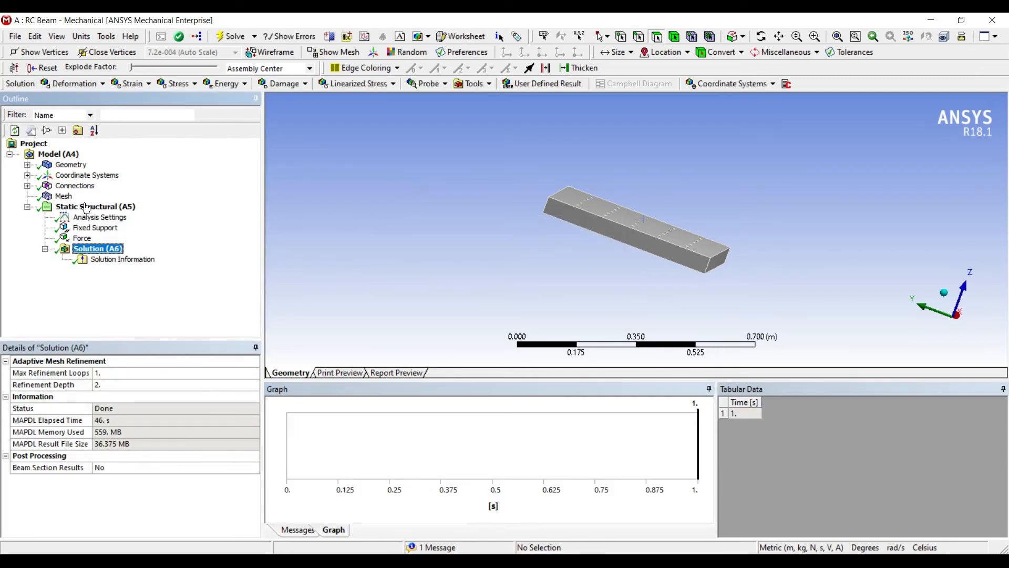
pyautogui.rightClick(107, 250)
pyautogui.moveTo(138, 258)
pyautogui.moveTo(301, 271)
pyautogui.click(404, 284)
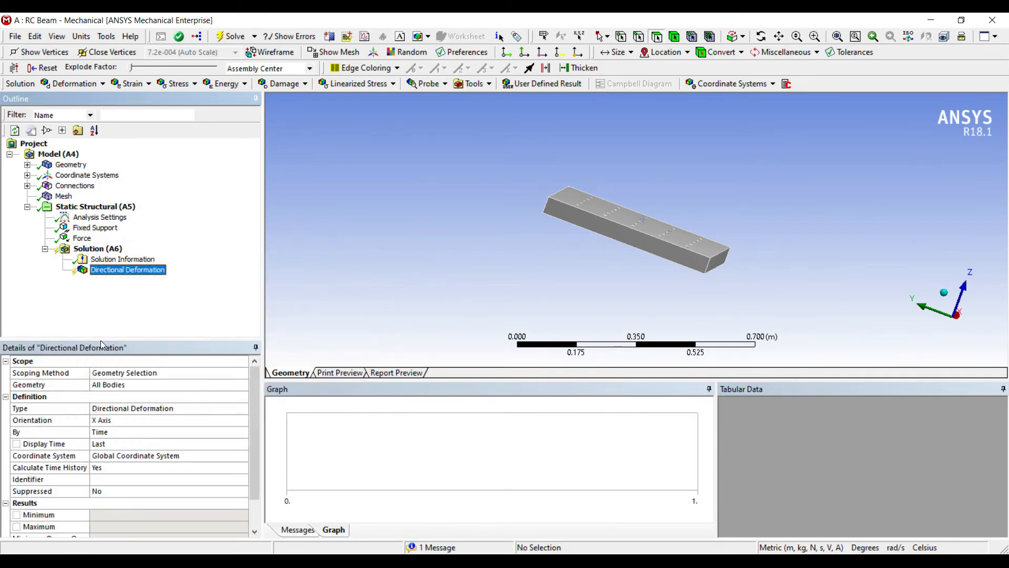
pyautogui.click(125, 420)
pyautogui.click(242, 420)
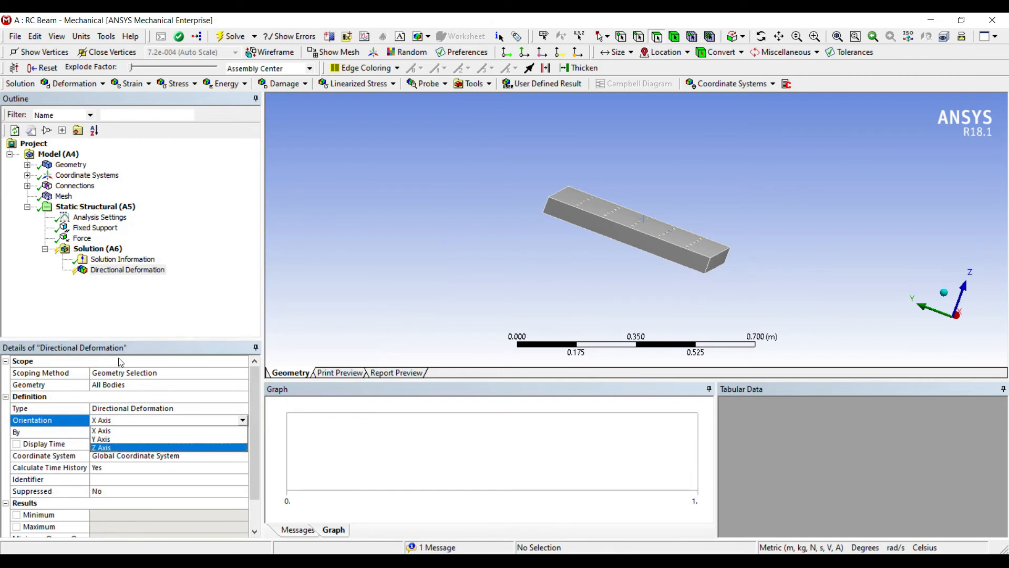
pyautogui.click(120, 448)
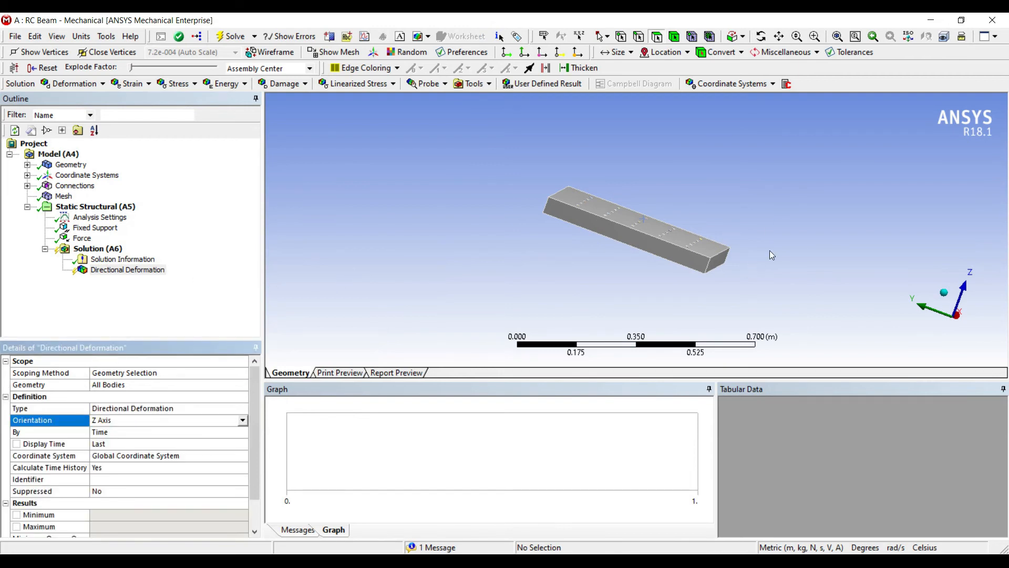
# Insert an Equivalent (von-Mises) stress result under the solution
pyautogui.click(98, 248)
pyautogui.rightClick(115, 254)
pyautogui.moveTo(158, 260)
pyautogui.moveTo(286, 300)
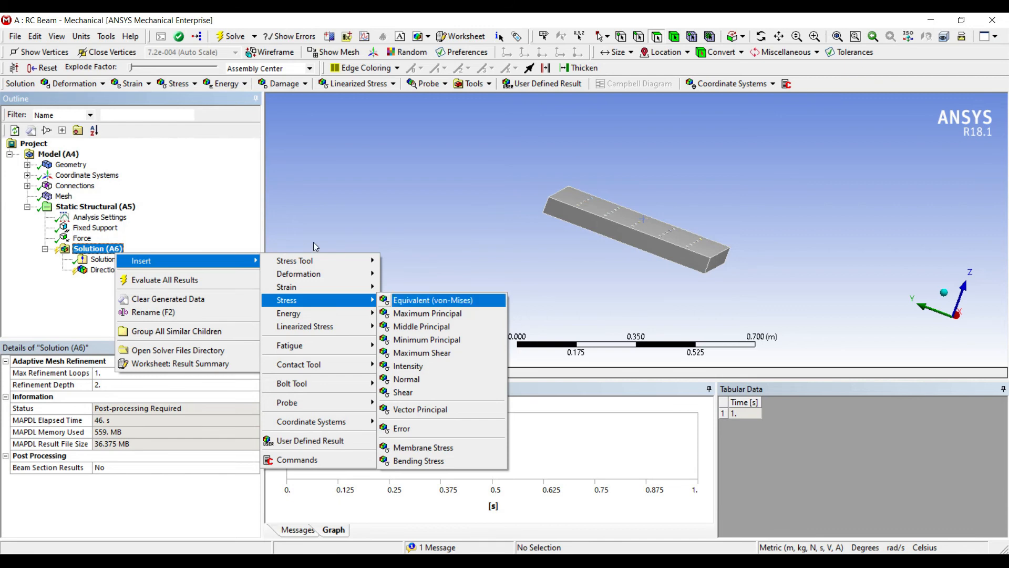
pyautogui.click(426, 300)
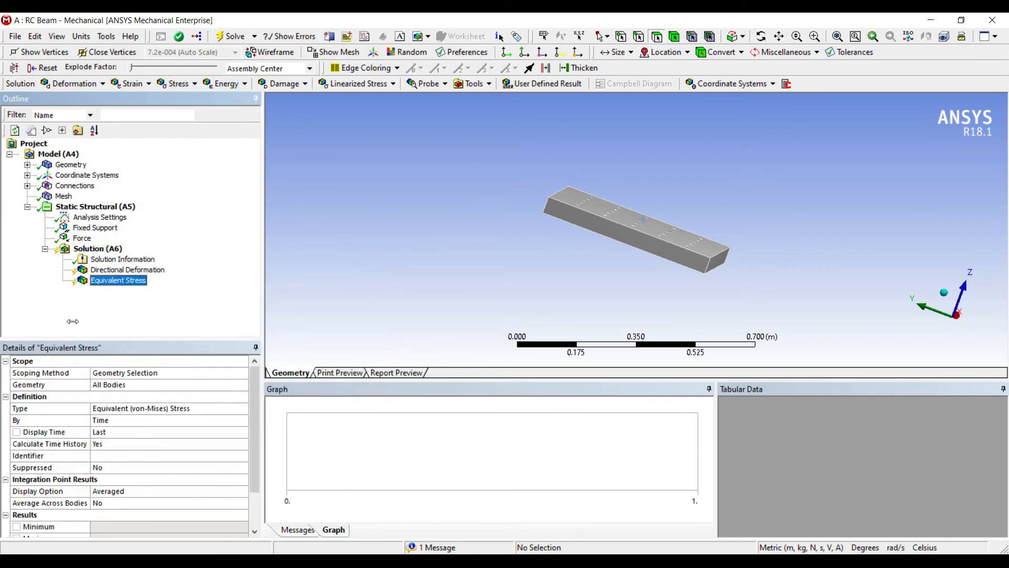
# Scope the equivalent stress result to the 25 end faces of the reinforcement bars on the top of the block
pyautogui.click(105, 385)
pyautogui.moveTo(288, 183); pyautogui.dragTo(426, 210, button='middle')
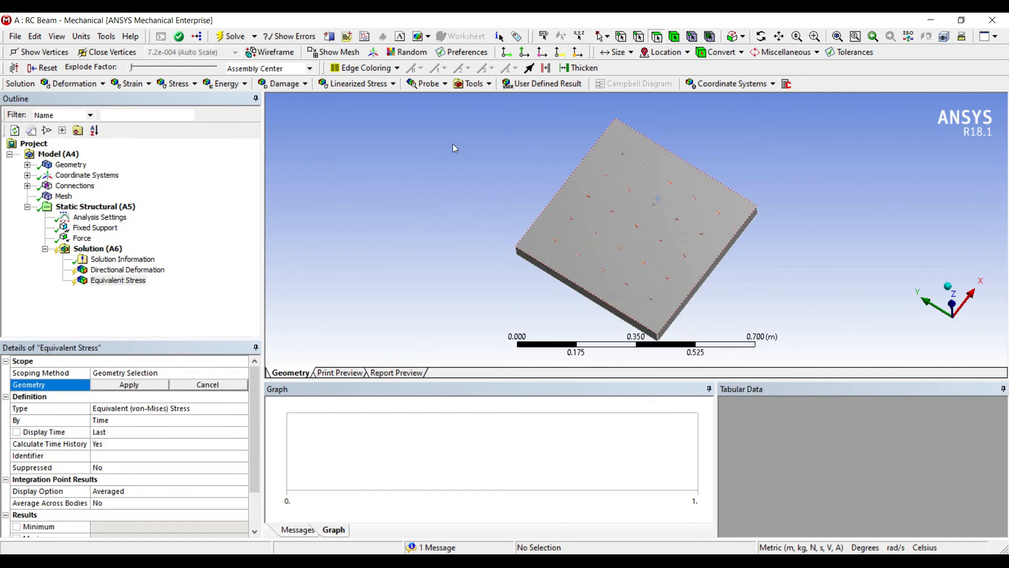
pyautogui.scroll(1, 482, 211)
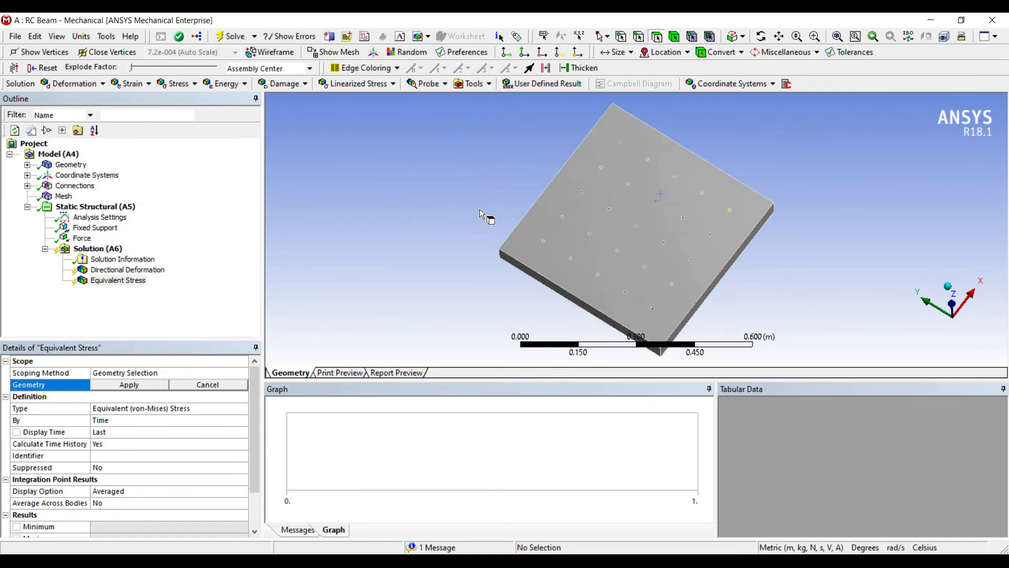
pyautogui.scroll(1, 441, 204)
pyautogui.click(436, 206)
pyautogui.keyDown('ctrl'); pyautogui.click(443, 173); pyautogui.keyUp('ctrl')
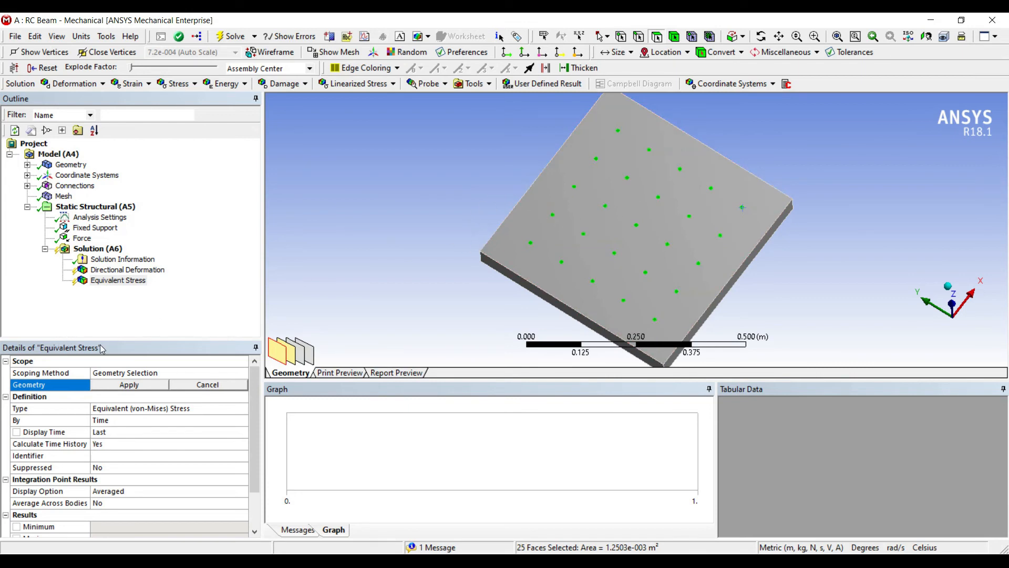
pyautogui.press('Return')
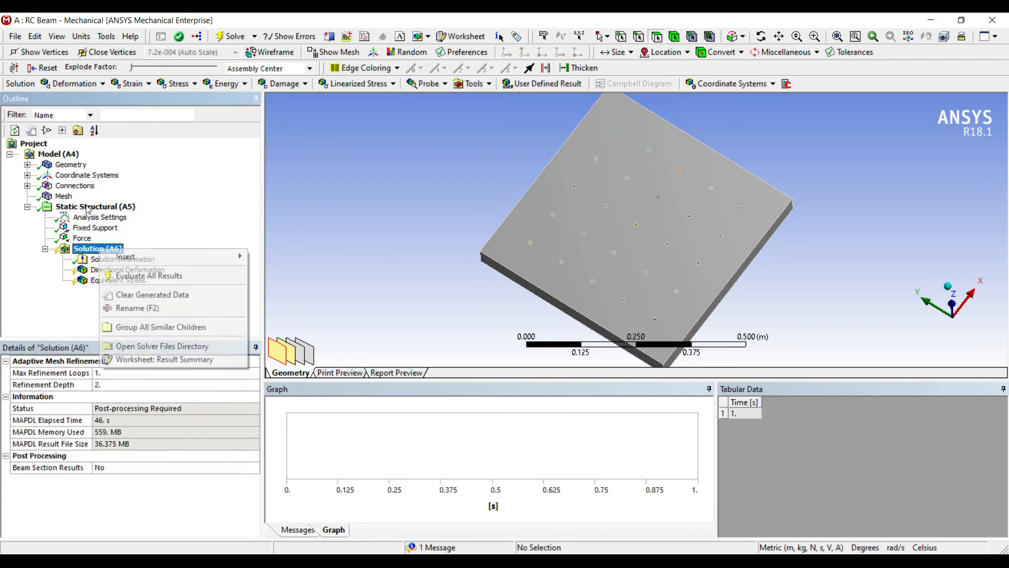
# Add an Equivalent (von-Mises) strain result scoped to the 25 reinforcement bar end faces on the top of the block
pyautogui.rightClick(98, 249)
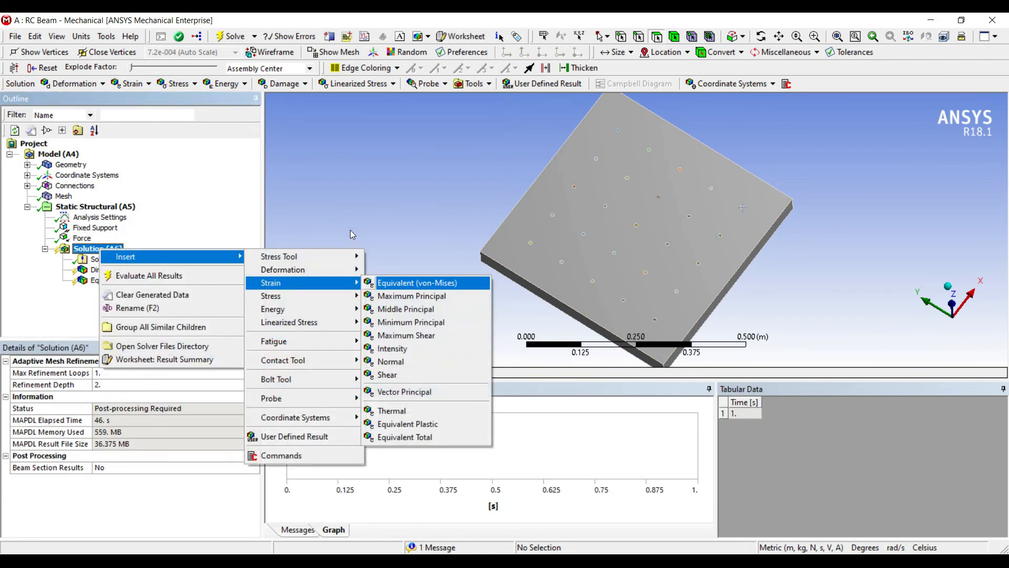
pyautogui.click(410, 282)
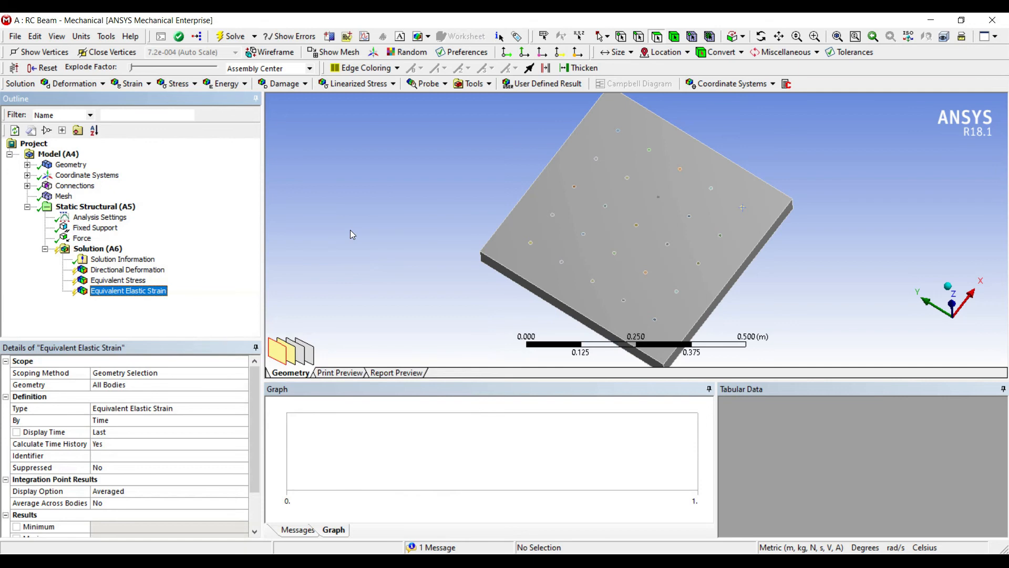
pyautogui.click(352, 235)
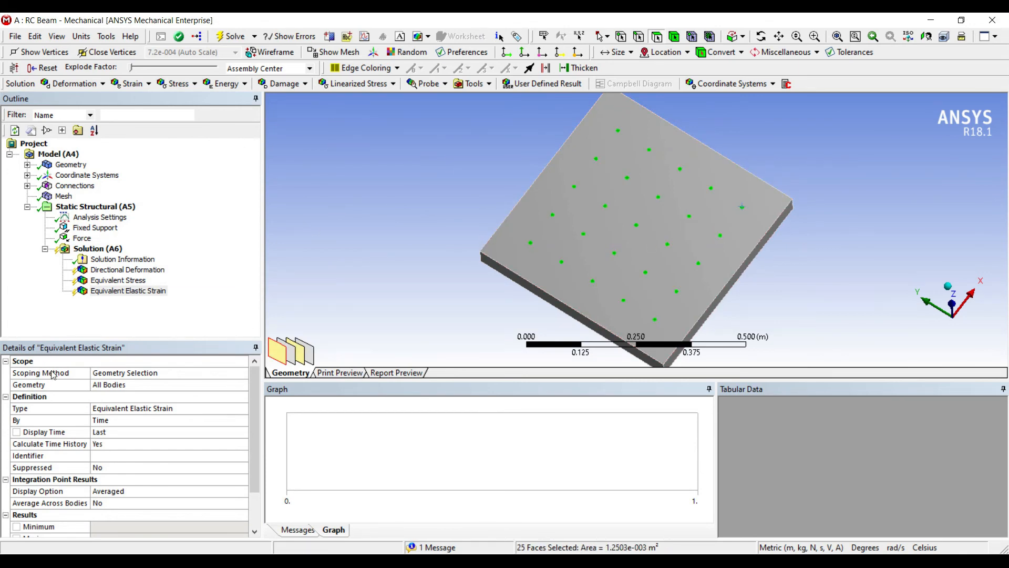
pyautogui.click(131, 384)
pyautogui.click(129, 384)
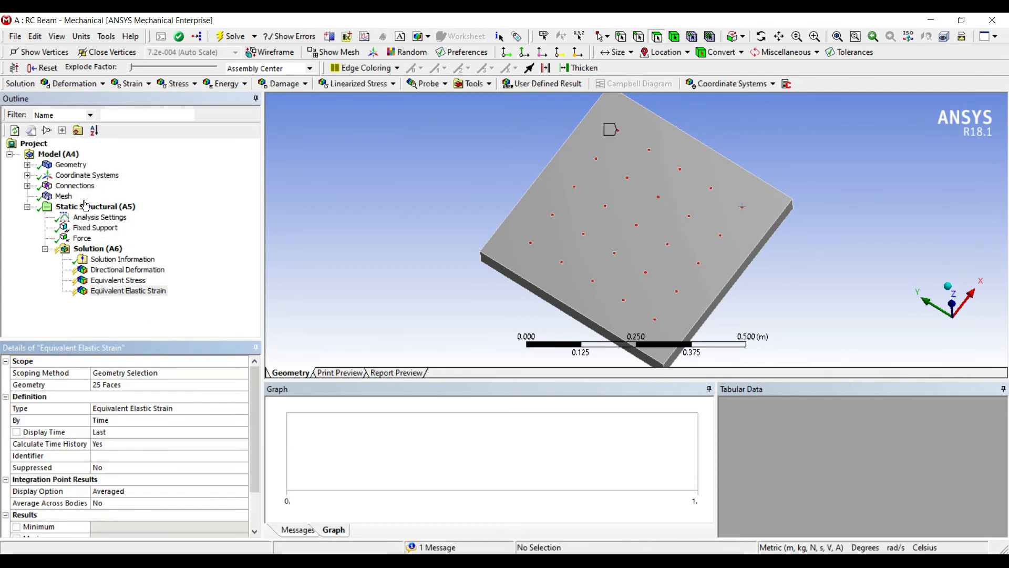
# Add a Maximum Principal stress result scoped to the top face of the concrete block
pyautogui.rightClick(103, 248)
pyautogui.moveTo(123, 256)
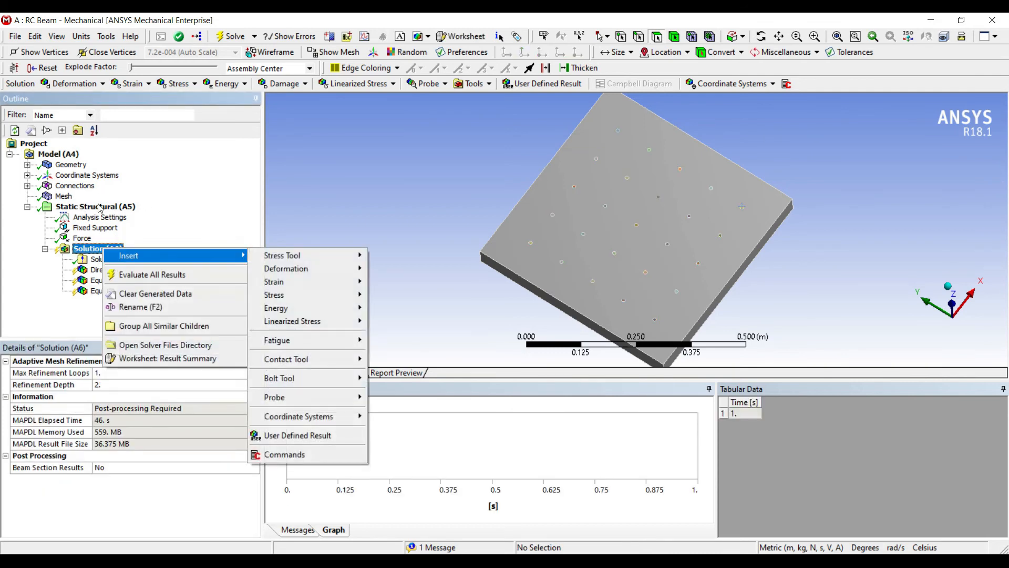
pyautogui.moveTo(273, 295)
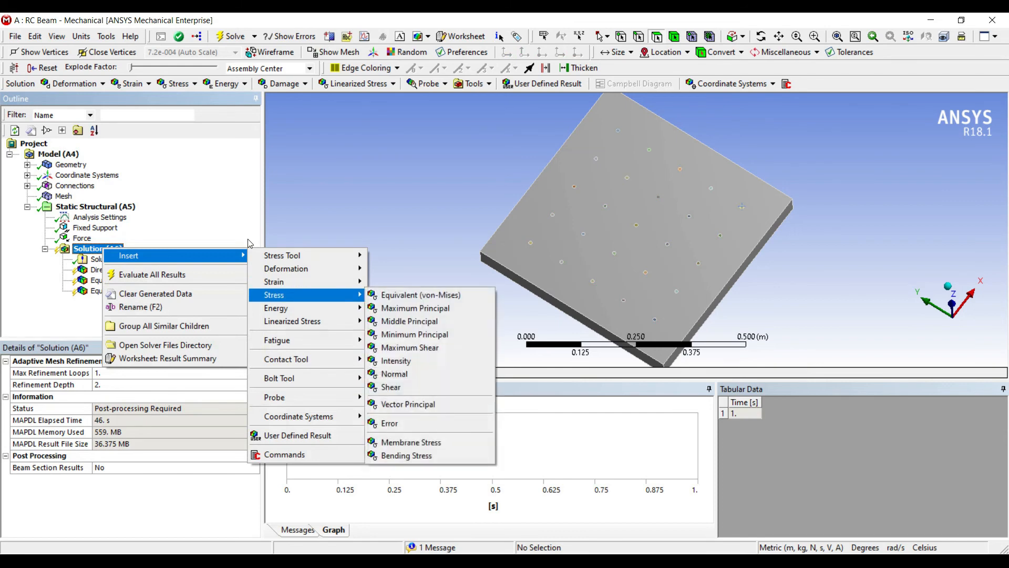
pyautogui.click(415, 308)
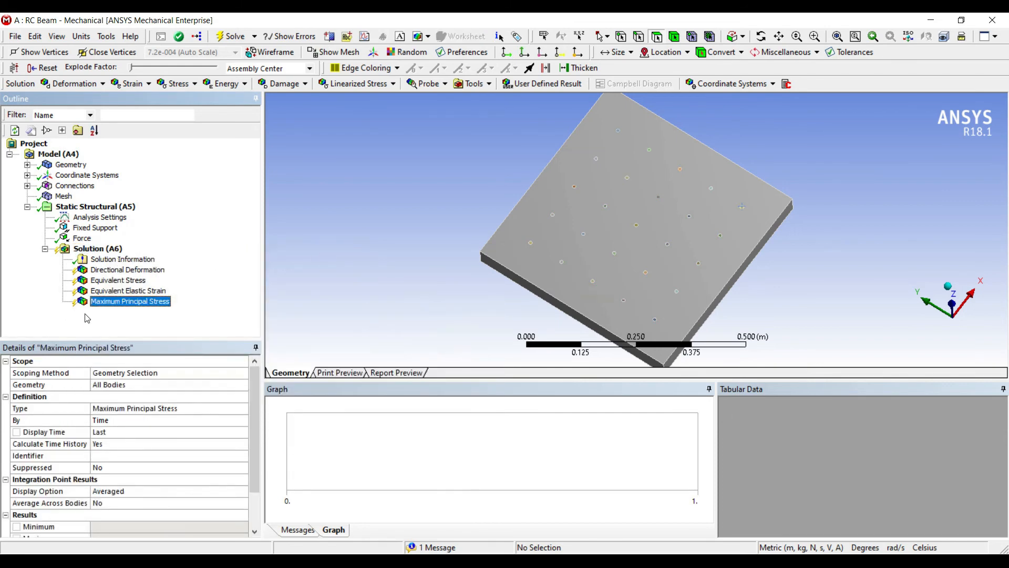
pyautogui.click(109, 384)
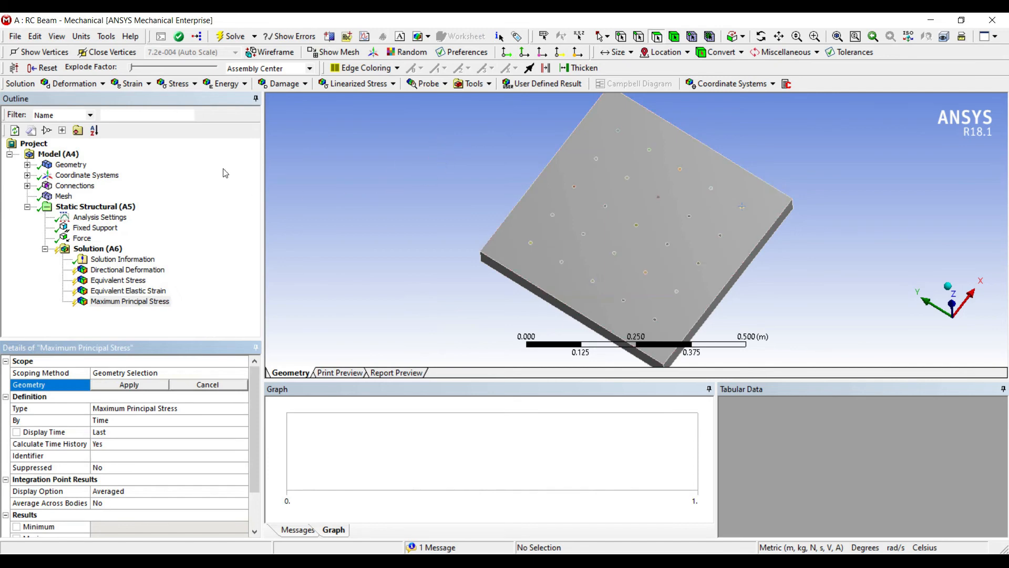
pyautogui.click(565, 168)
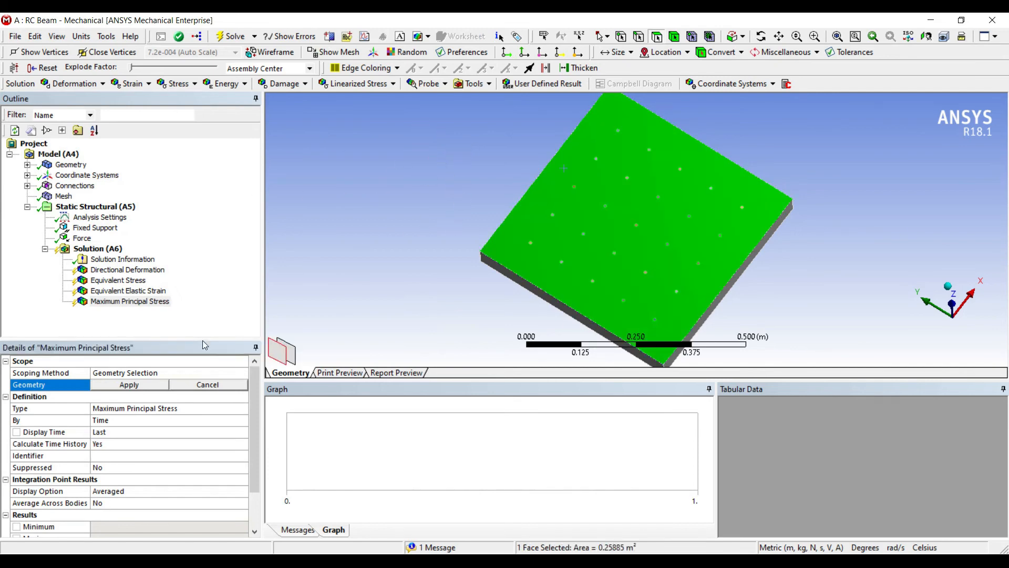
pyautogui.click(128, 384)
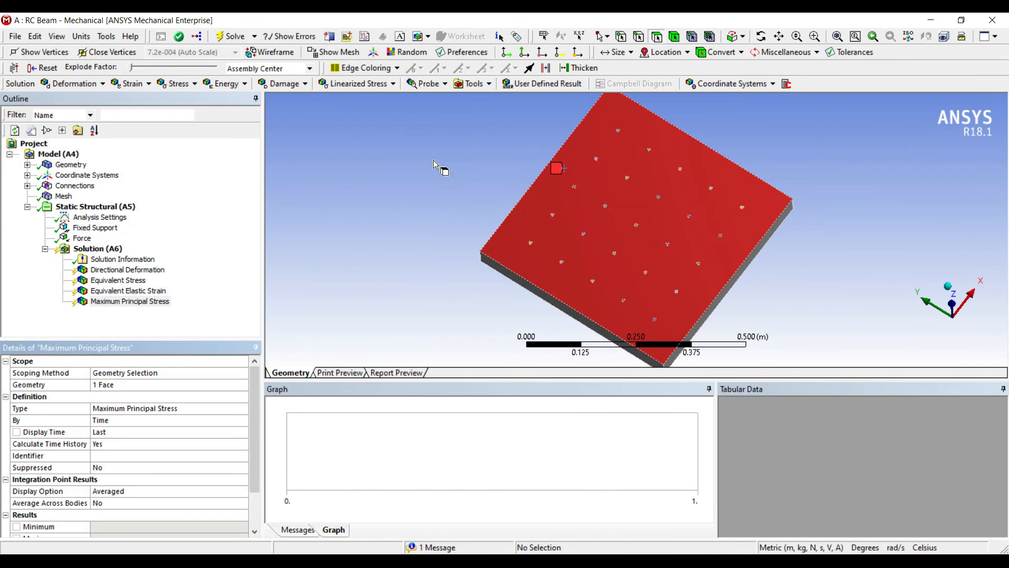
pyautogui.scroll(3, 565, 204)
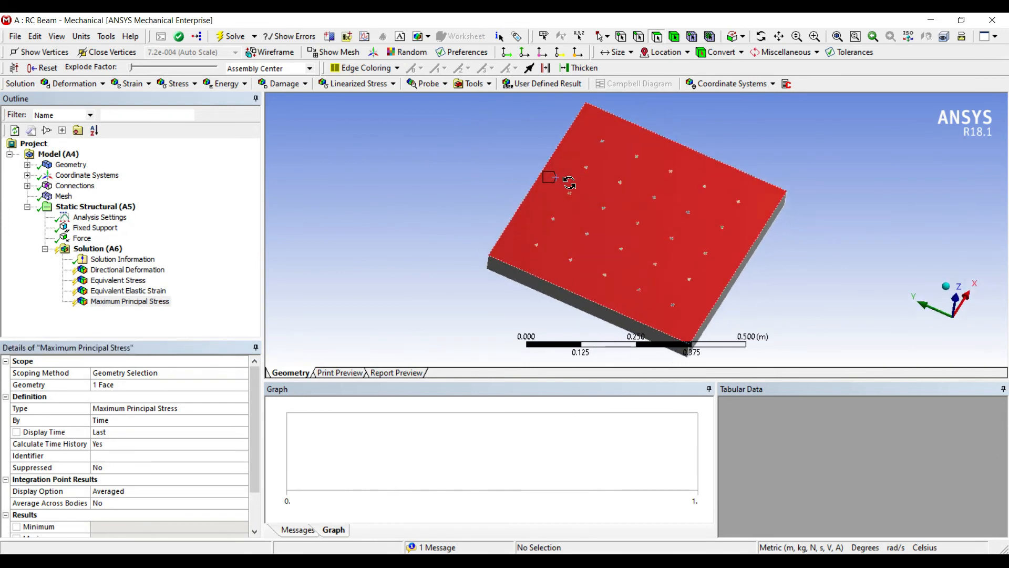
pyautogui.scroll(2, 506, 205)
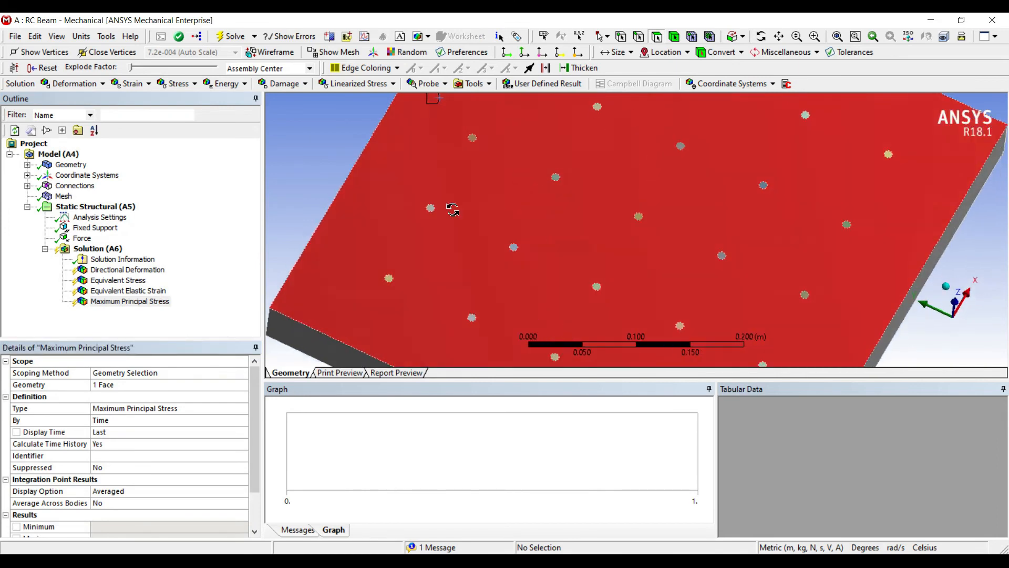
# Insert a Maximum Principal strain result under the solution
pyautogui.scroll(-2, 440, 196)
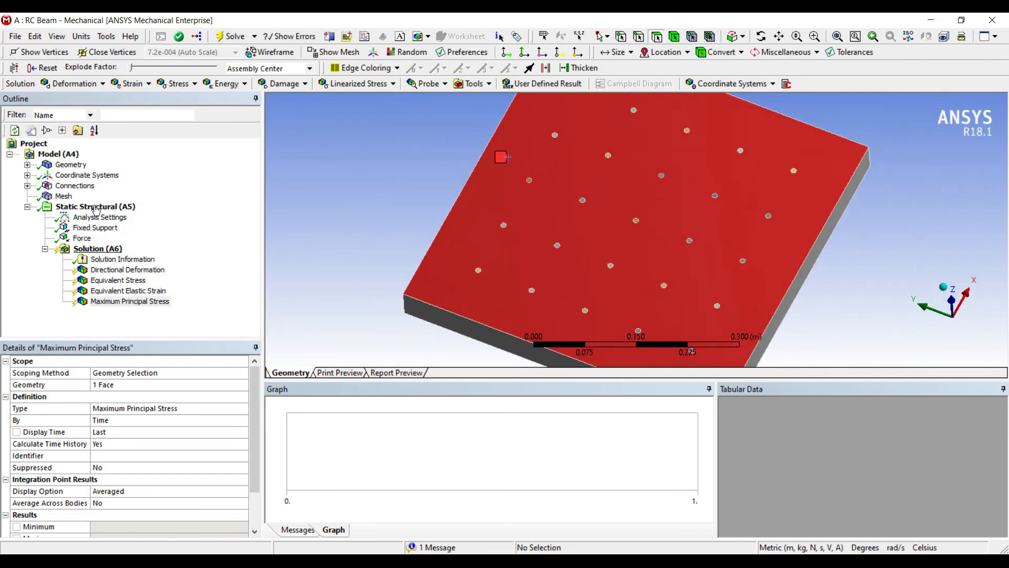
pyautogui.rightClick(114, 249)
pyautogui.moveTo(187, 258)
pyautogui.moveTo(305, 284)
pyautogui.press('Right')
pyautogui.press('Down')
pyautogui.press('Down')
pyautogui.press('Up')
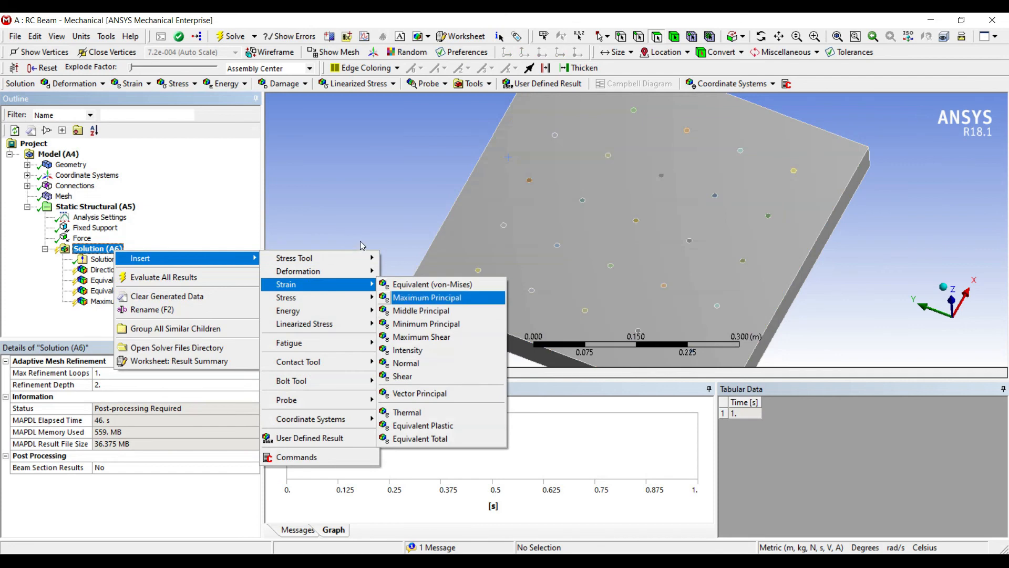
pyautogui.press('Return')
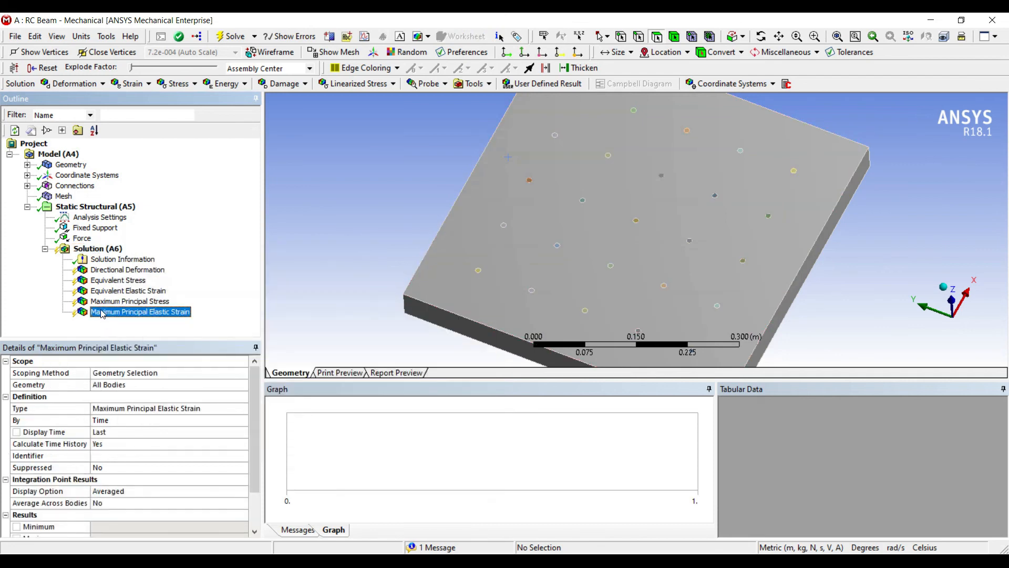
# Scope the Maximum Principal Elastic Strain result to the concrete block body
pyautogui.click(121, 384)
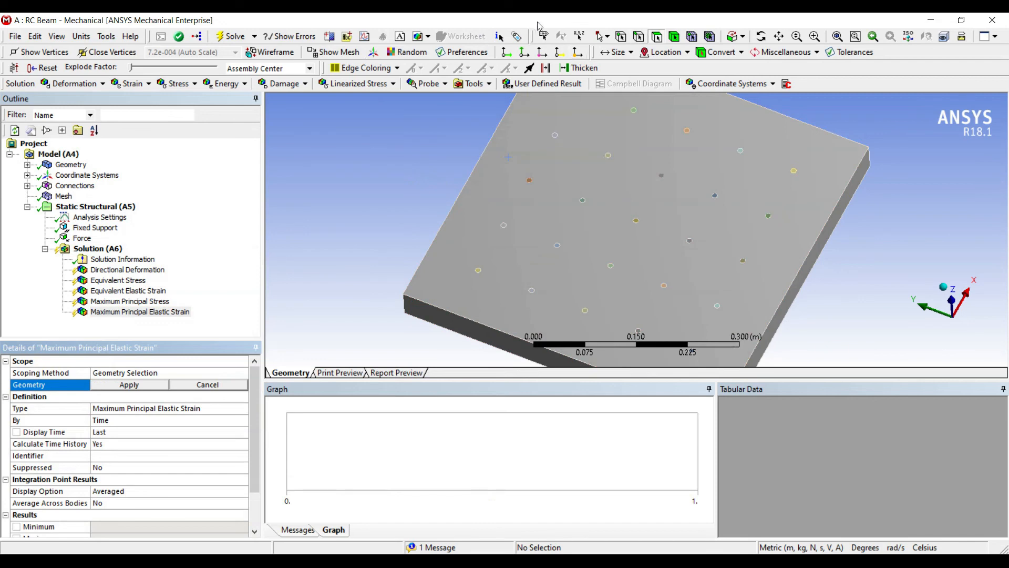
pyautogui.click(675, 36)
pyautogui.click(506, 174)
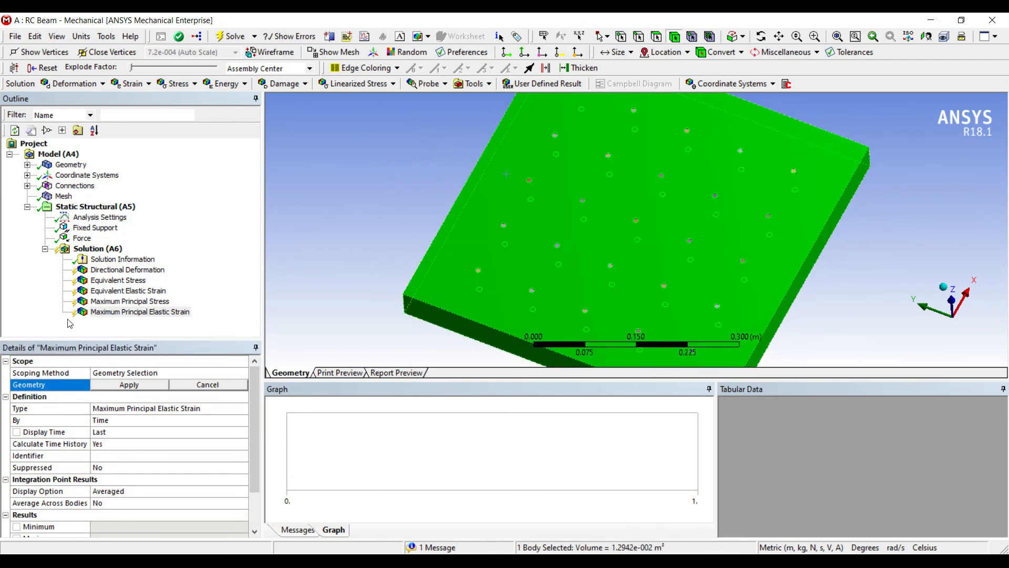
pyautogui.click(129, 384)
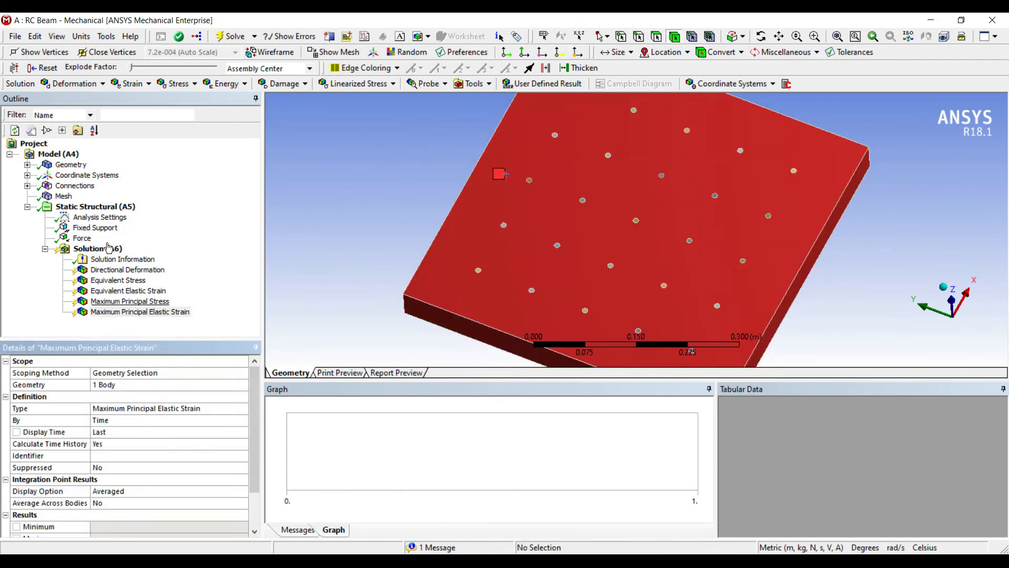
# Rescope the Maximum Principal Stress result from the top face to the whole concrete body, and solve to evaluate all results
pyautogui.click(90, 301)
pyautogui.click(50, 384)
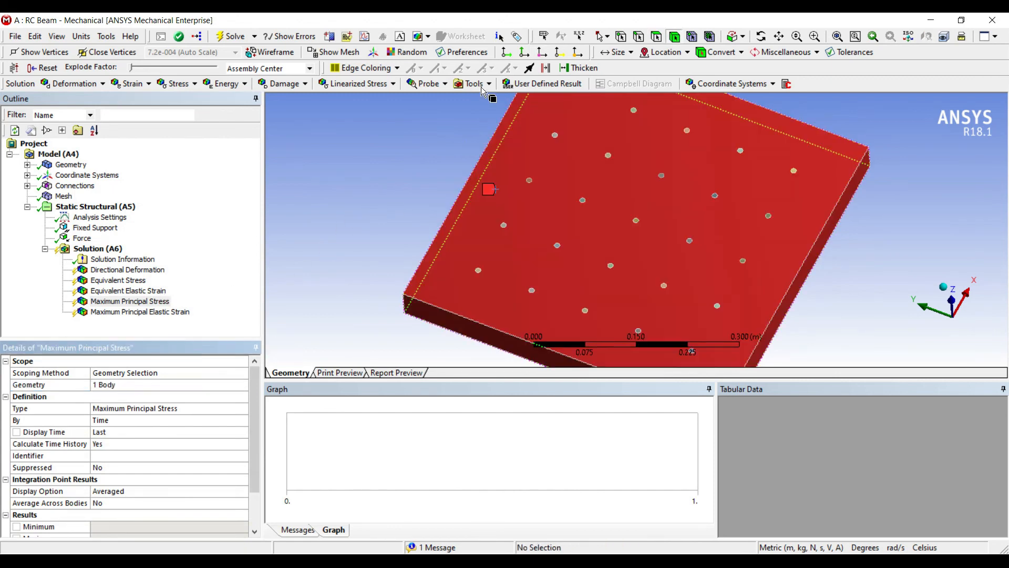
pyautogui.moveTo(465, 190); pyautogui.dragTo(428, 163, button='middle')
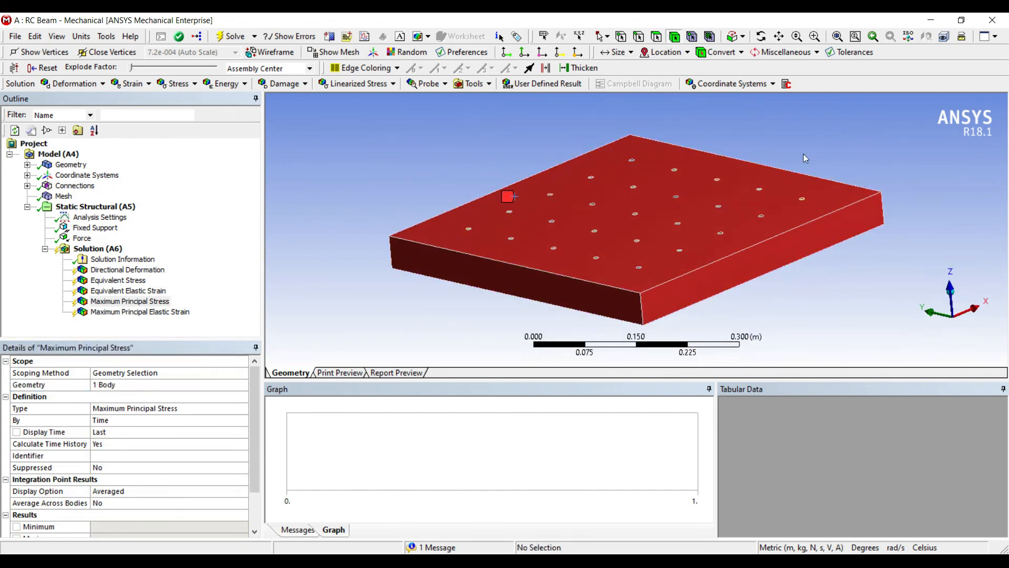
pyautogui.click(98, 249)
pyautogui.click(231, 35)
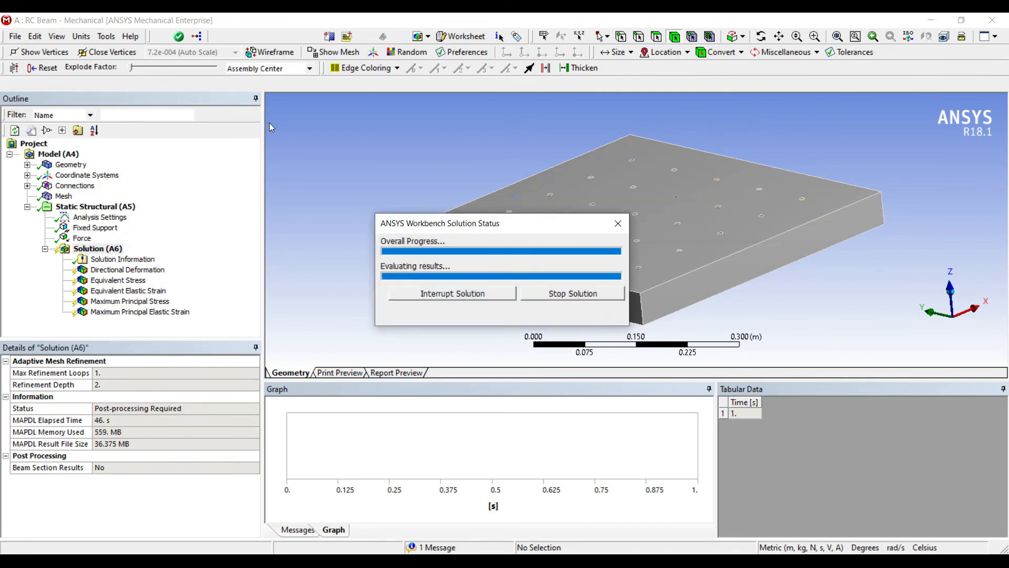
# Display the Z-axis Directional Deformation result and play and pause its animation to examine how the block deflects
pyautogui.click(128, 269)
pyautogui.moveTo(435, 234); pyautogui.dragTo(518, 242, button='middle')
pyautogui.click(318, 405)
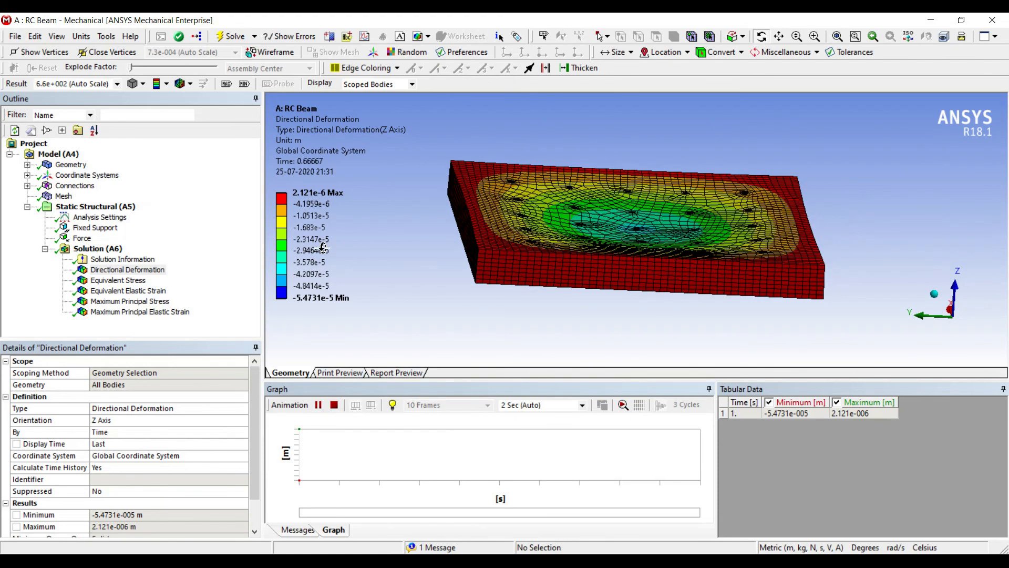
pyautogui.click(318, 404)
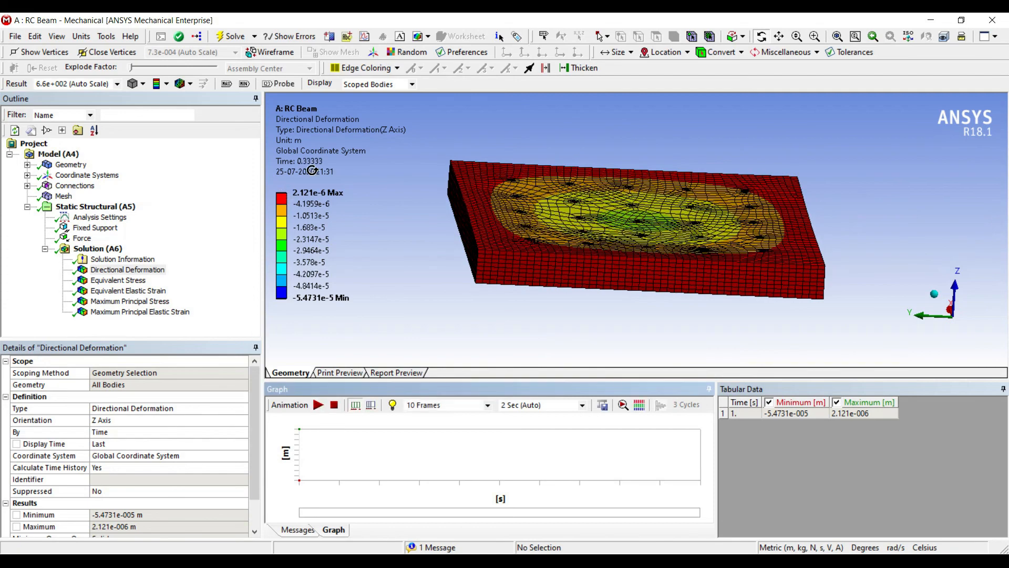
pyautogui.moveTo(387, 228); pyautogui.dragTo(372, 226)
pyautogui.moveTo(541, 187); pyautogui.dragTo(542, 223)
# Animate the Equivalent Stress and Equivalent Elastic Strain results on the reinforcement bars
pyautogui.click(118, 280)
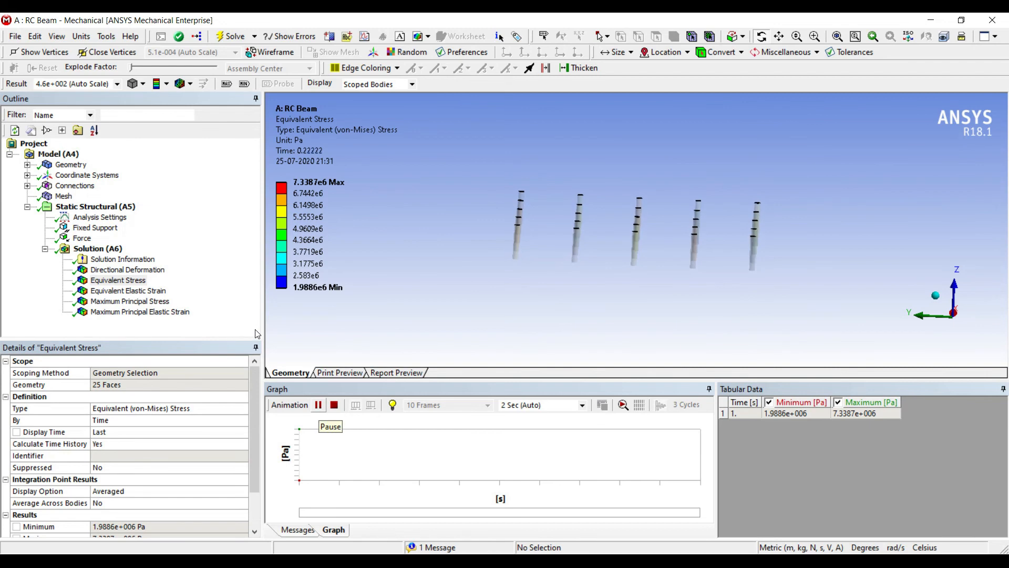
pyautogui.click(319, 405)
pyautogui.click(131, 291)
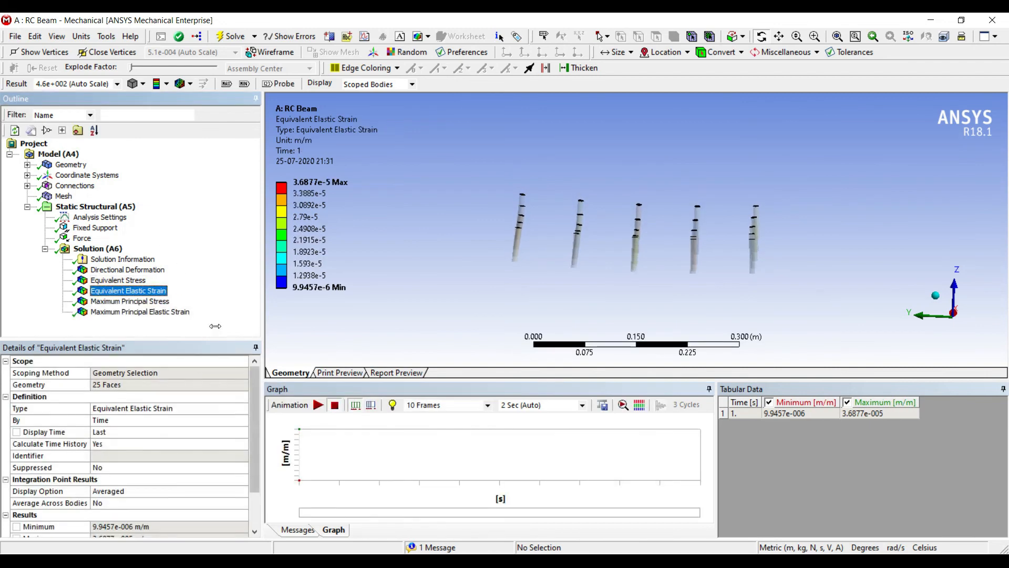
pyautogui.click(319, 404)
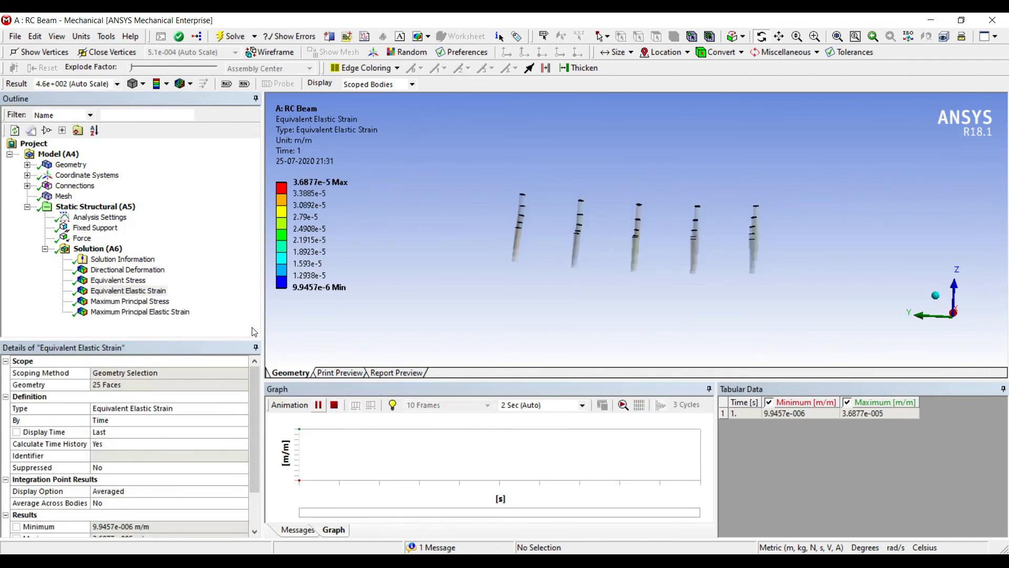
# Animate the Maximum Principal Stress result on the concrete block and examine it from above and from the side
pyautogui.click(131, 301)
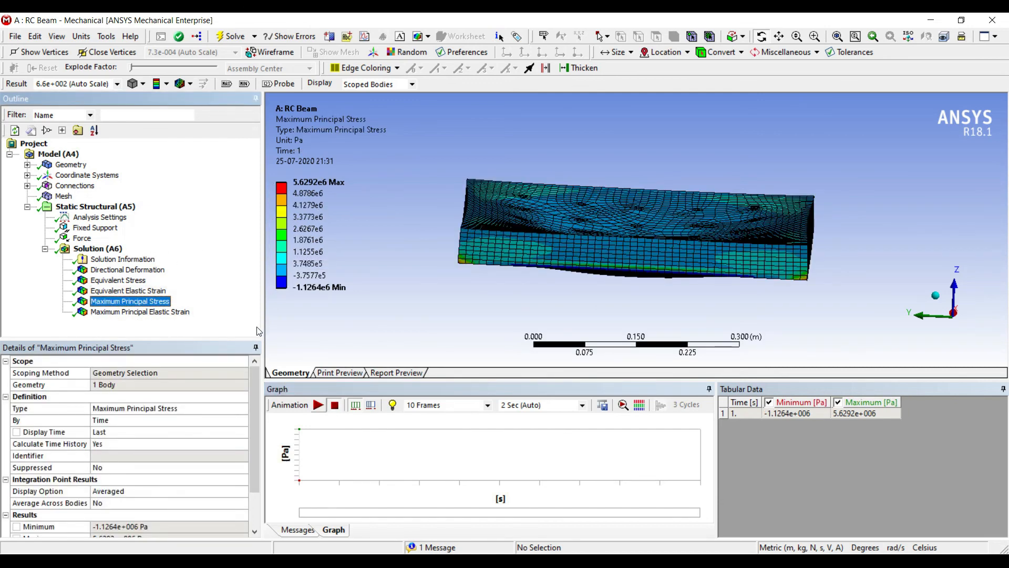
pyautogui.click(319, 405)
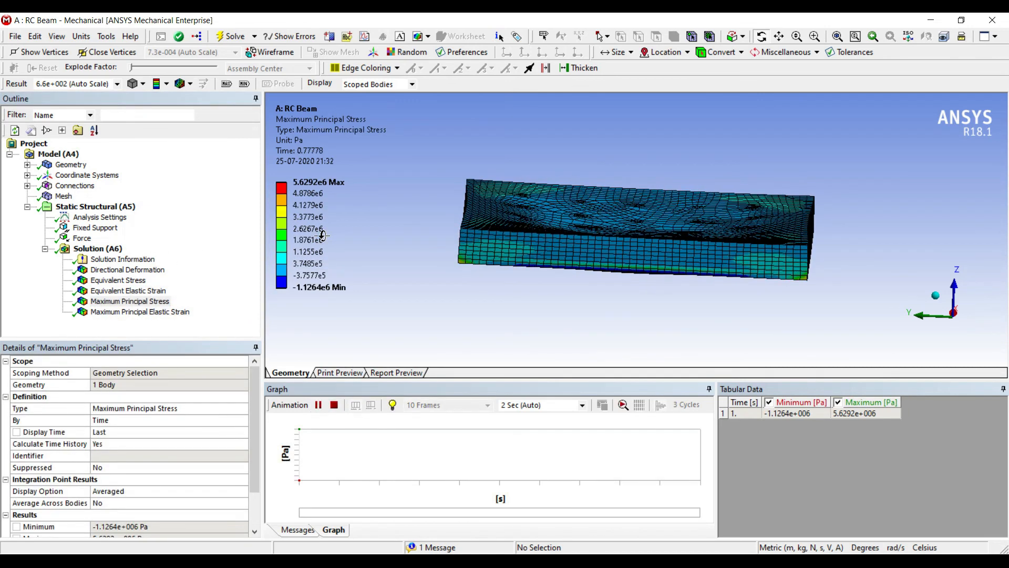
pyautogui.moveTo(394, 232); pyautogui.dragTo(539, 228, button='middle')
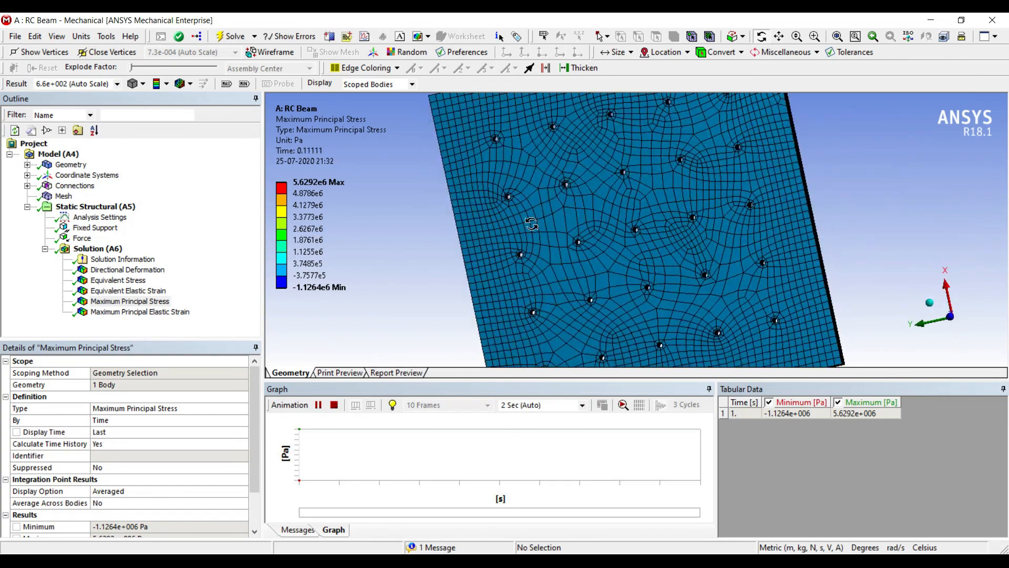
pyautogui.moveTo(562, 185); pyautogui.dragTo(490, 213, button='middle')
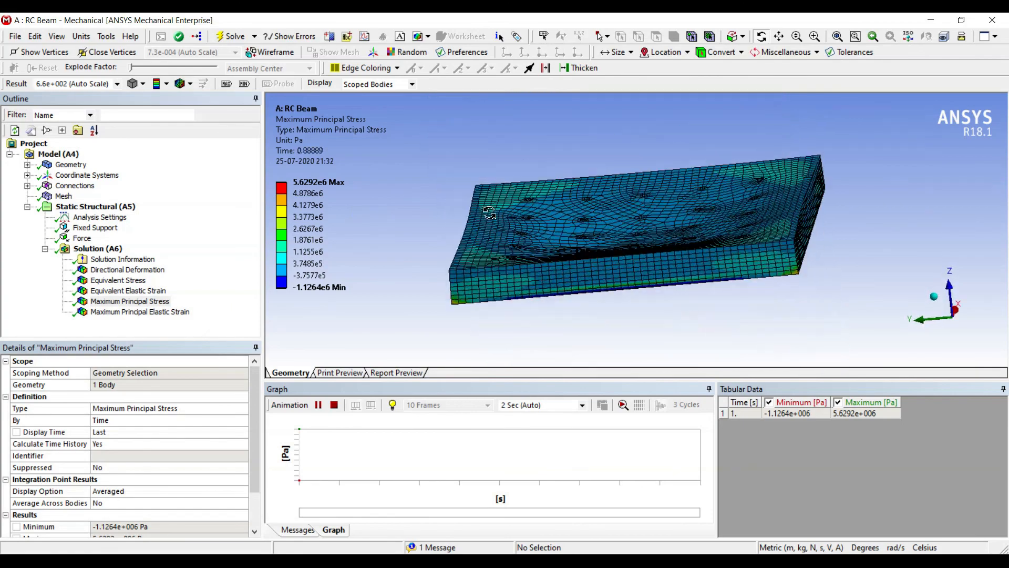
# Animate the Maximum Principal Elastic Strain result and examine its distribution over the concrete block
pyautogui.click(140, 311)
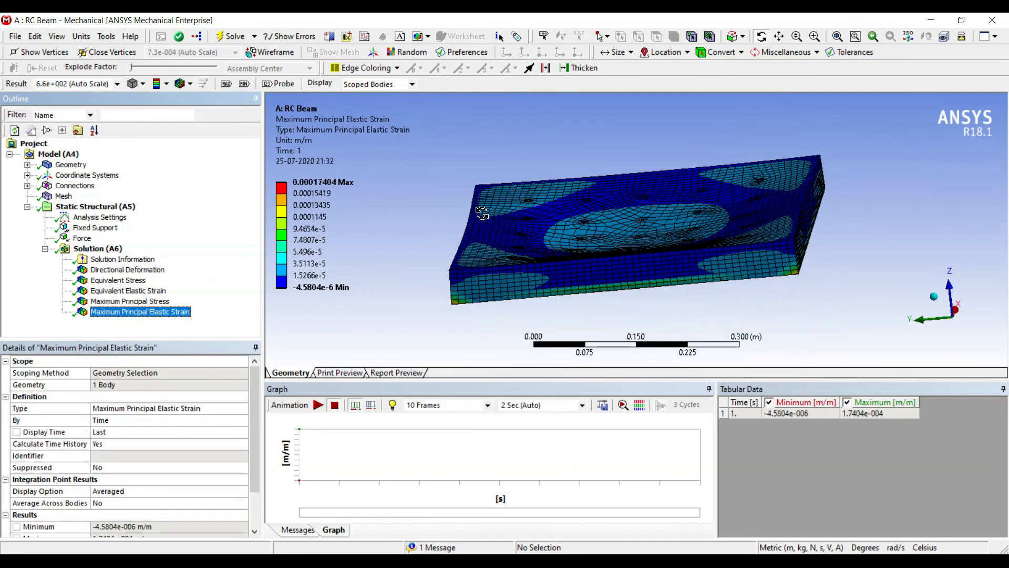
pyautogui.click(318, 405)
pyautogui.moveTo(568, 225); pyautogui.dragTo(660, 248, button='middle')
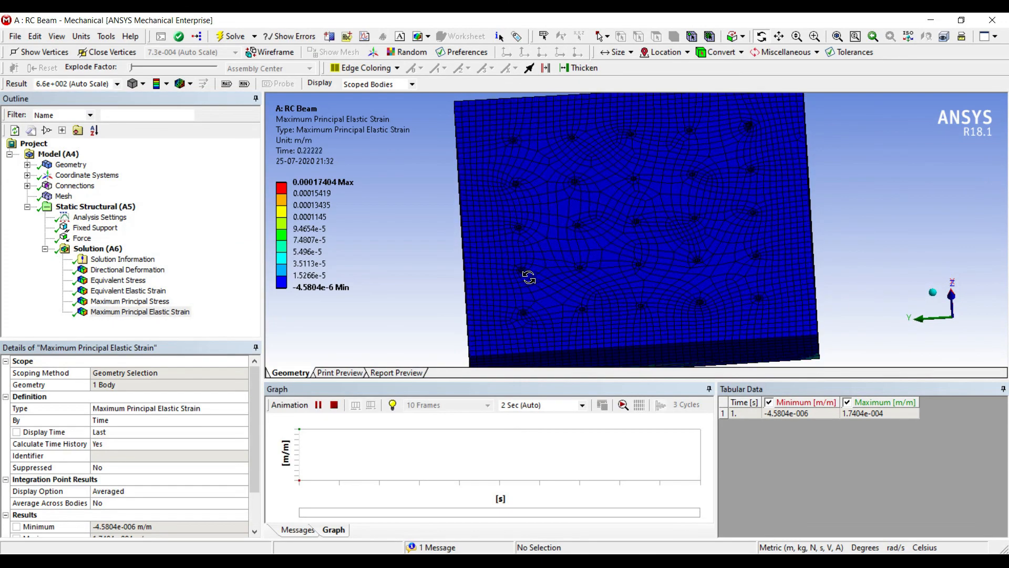
pyautogui.moveTo(516, 266); pyautogui.dragTo(331, 214, button='middle')
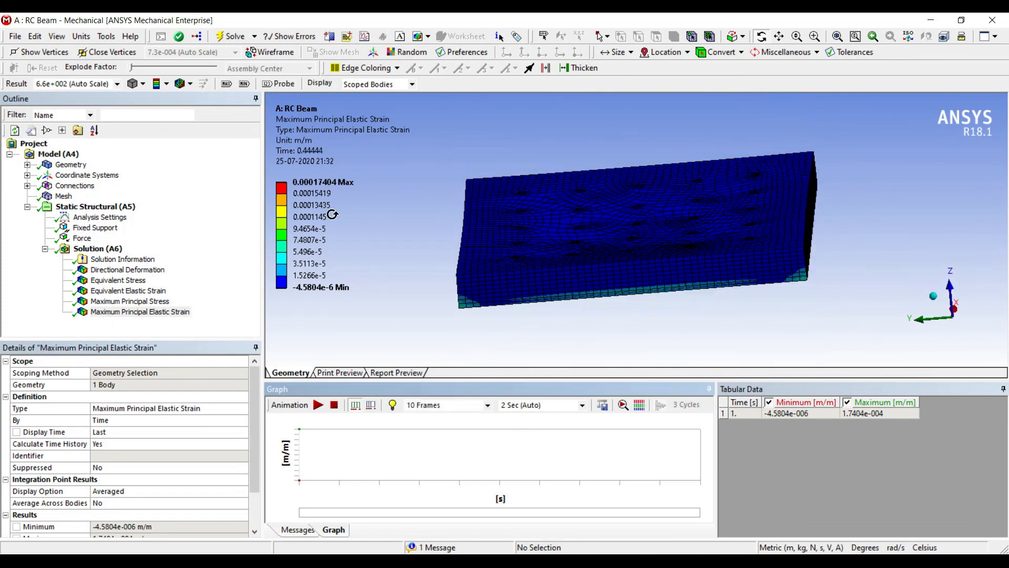
# Return to the Directional Deformation result and replay its animation to review the deflection of the block
pyautogui.click(121, 270)
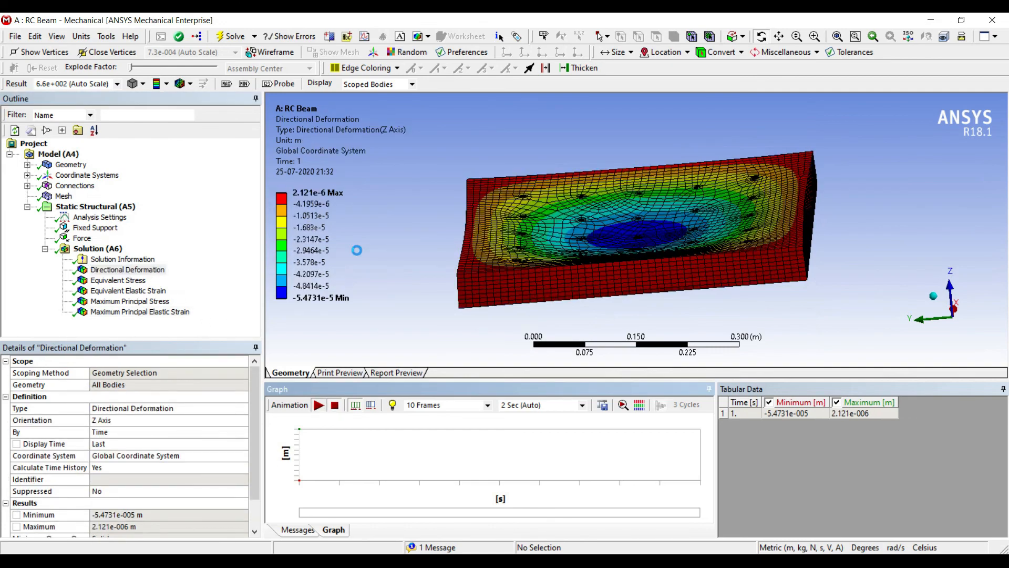
pyautogui.click(318, 405)
pyautogui.moveTo(547, 232); pyautogui.dragTo(567, 259, button='middle')
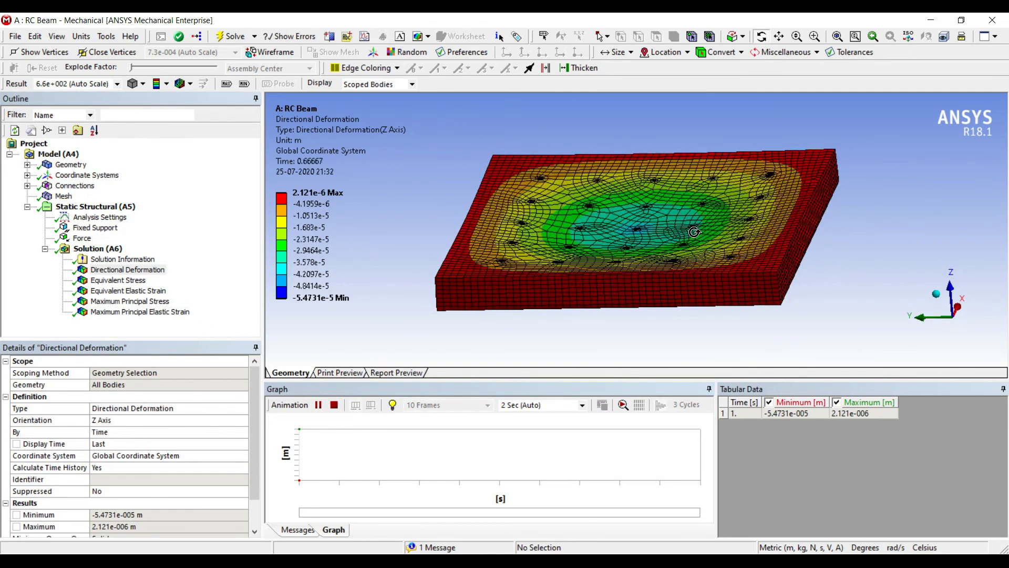